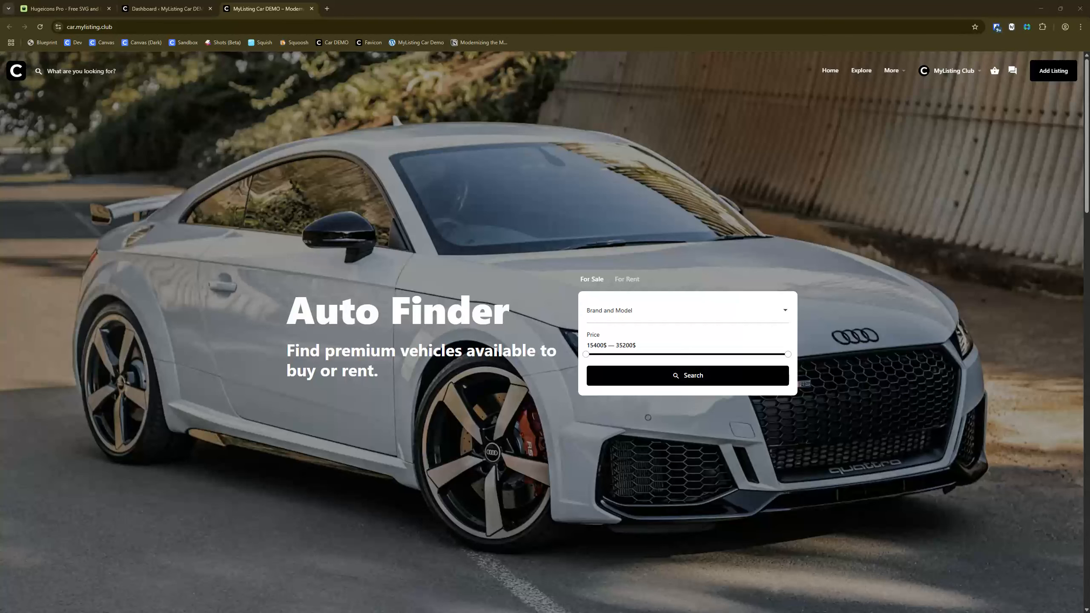
Open the Global CSS snippet in WPCodeBox 2 from the site dashboard and review its fluid typography rules
click(157, 8)
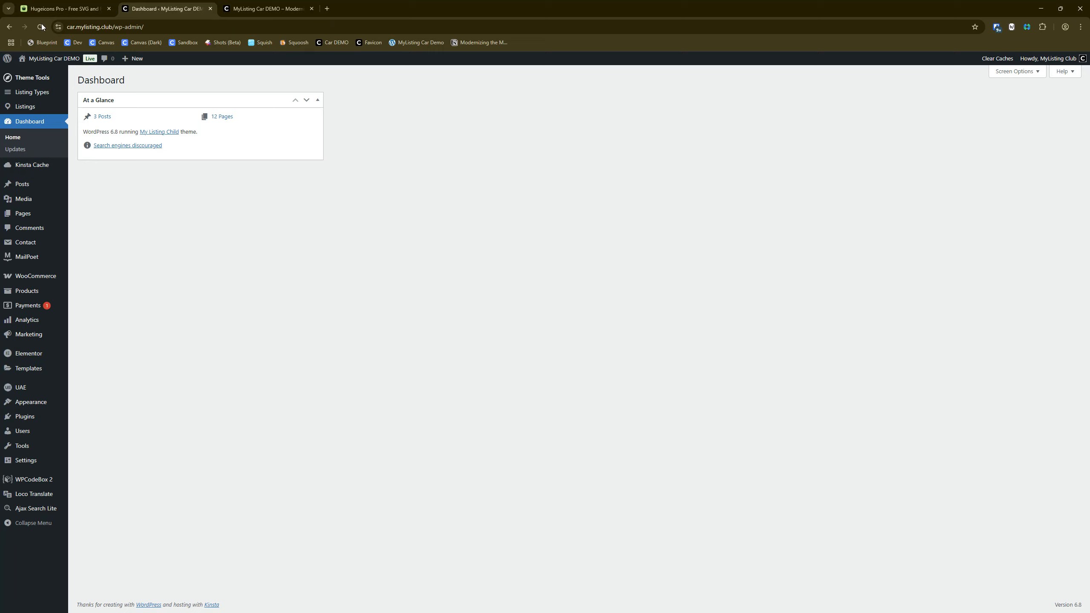
click(34, 479)
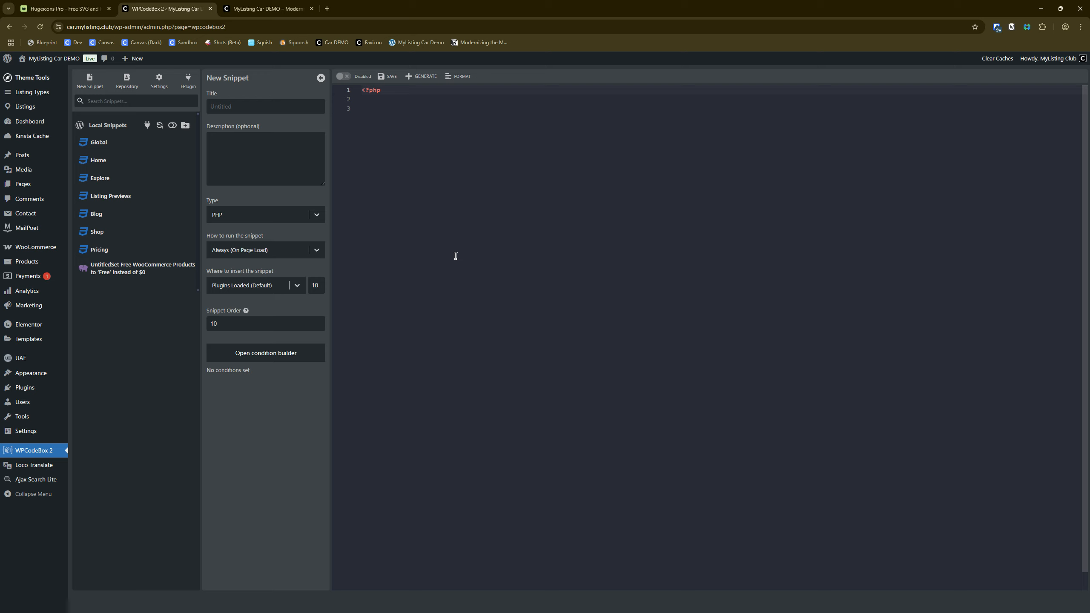
click(441, 279)
click(100, 145)
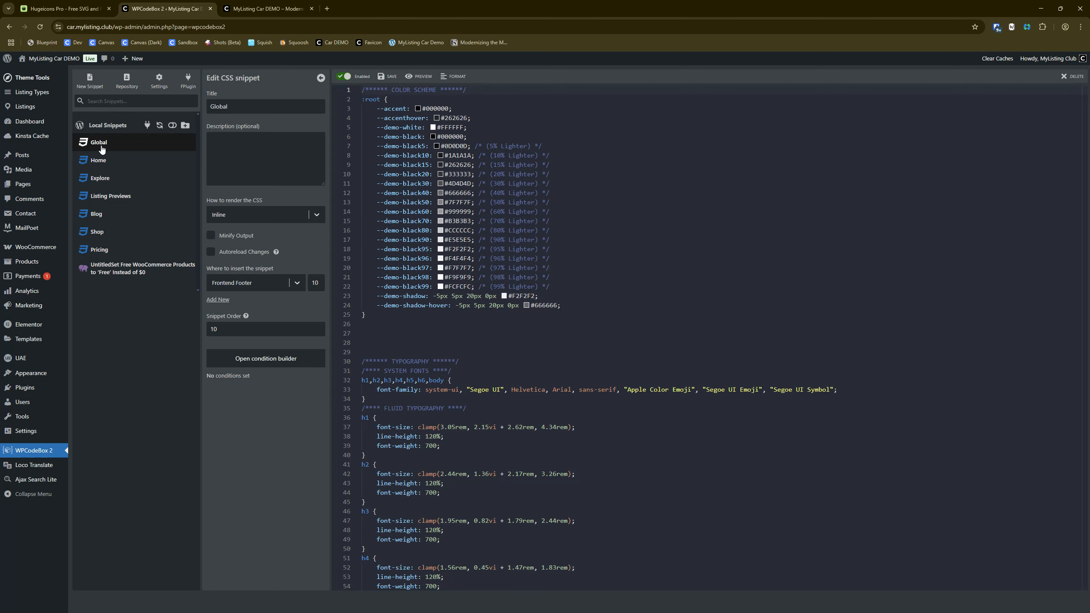
scroll(417, 420, down, 2)
scroll(418, 419, down, 1)
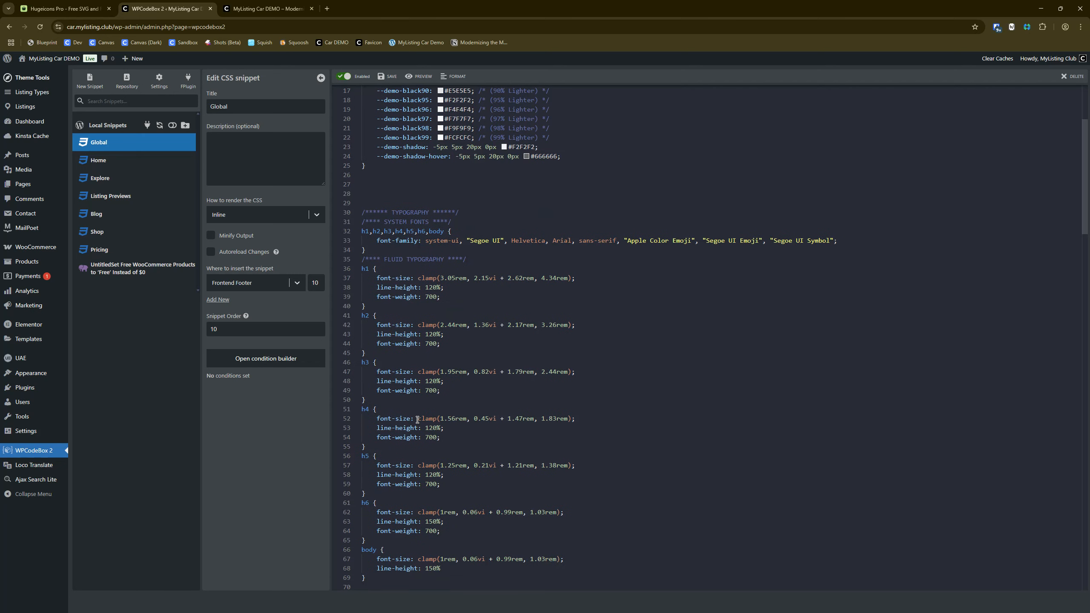
drag(361, 259, 477, 518)
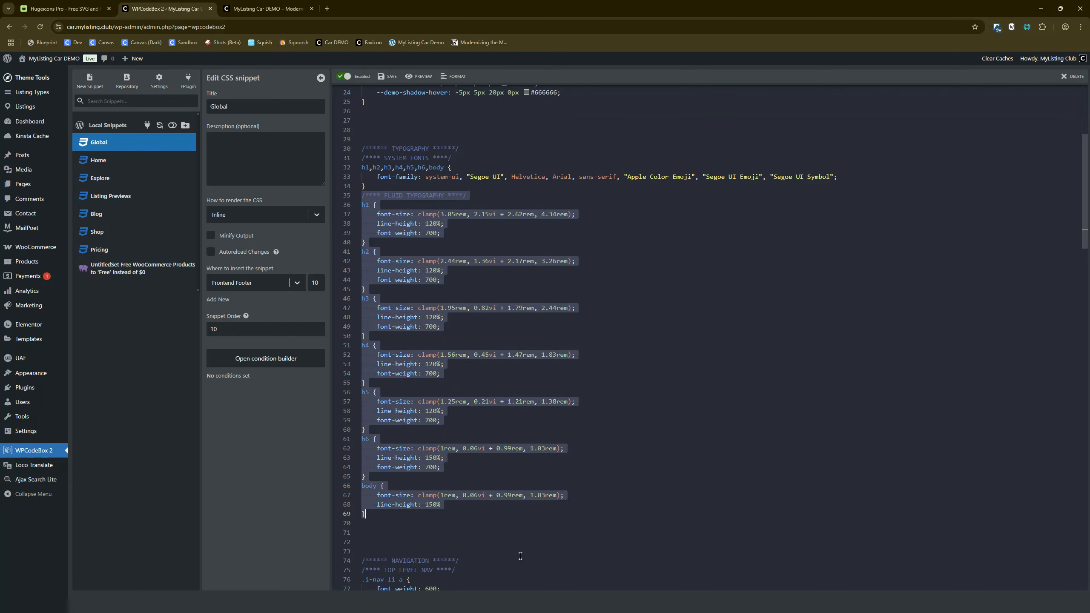
click(749, 417)
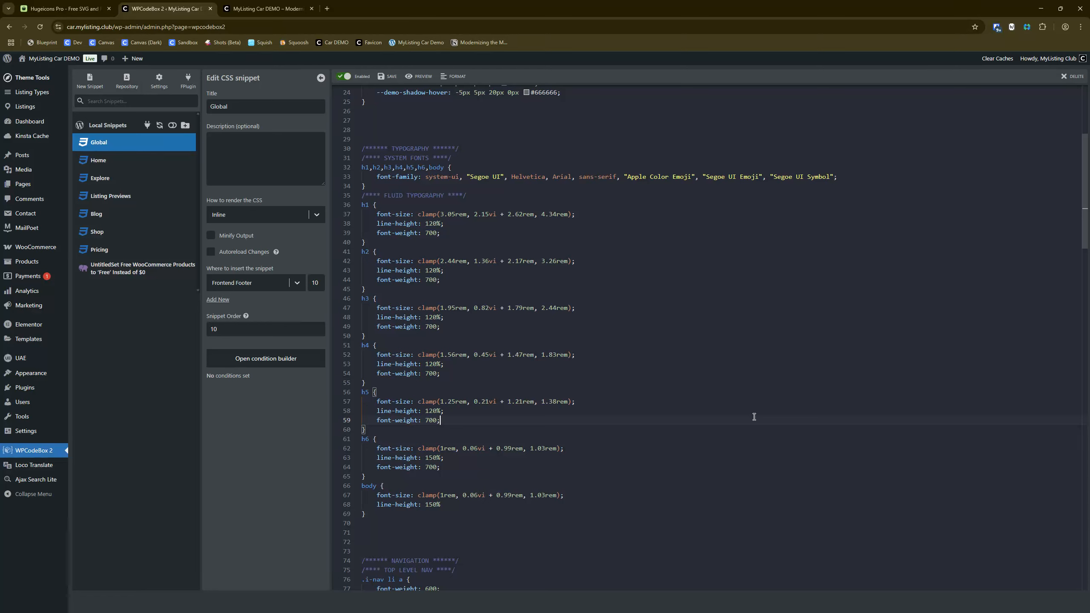
Open the list of all pages in a new tab and the Add Listing page in Elementor in another
mouse_move(26, 184)
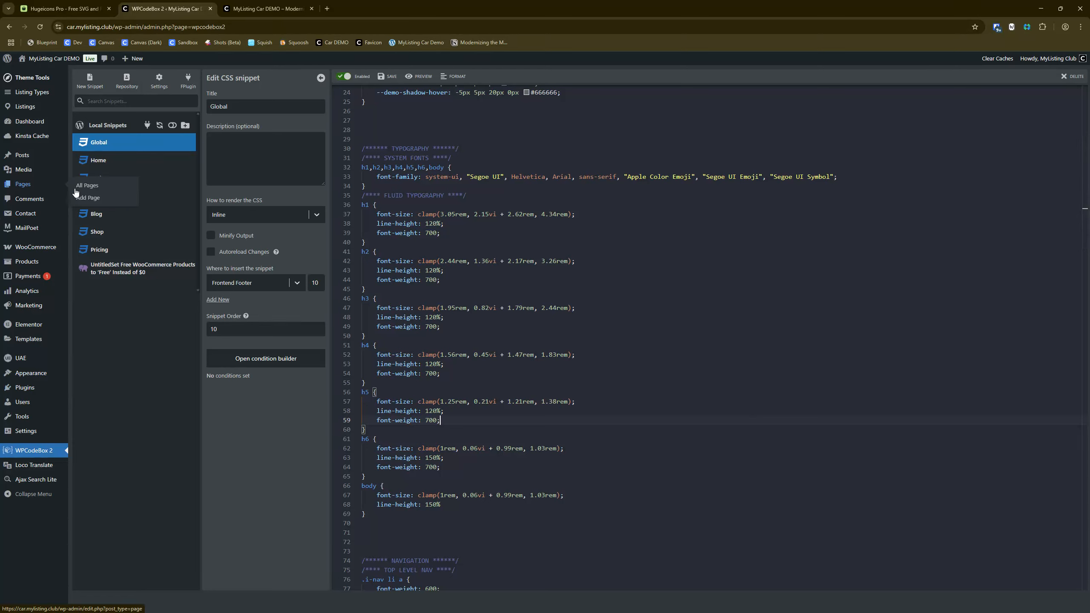
right_click(85, 186)
click(123, 195)
click(258, 9)
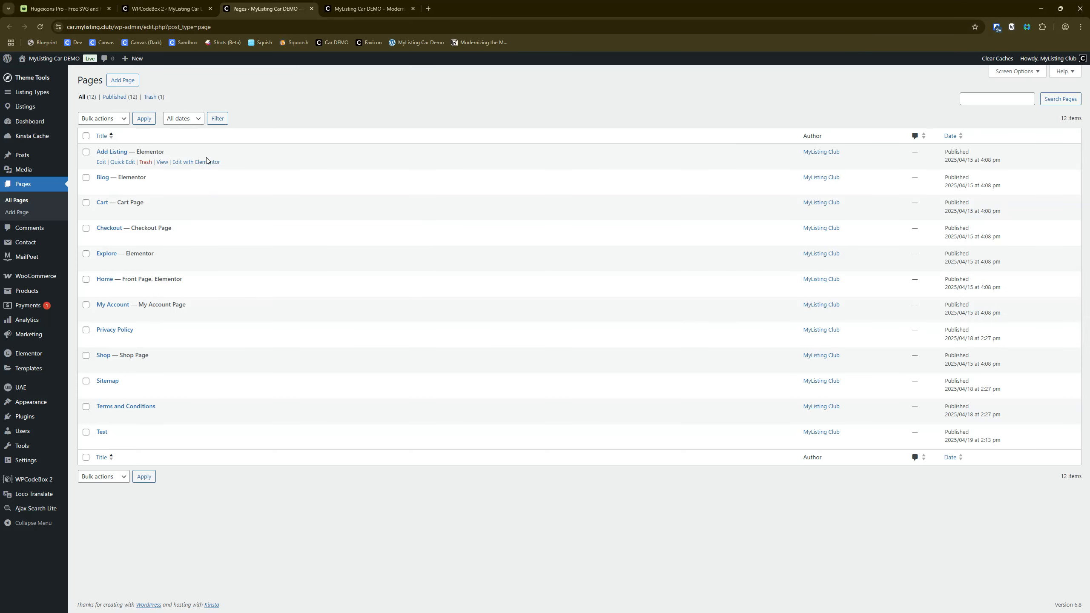
right_click(208, 162)
click(250, 172)
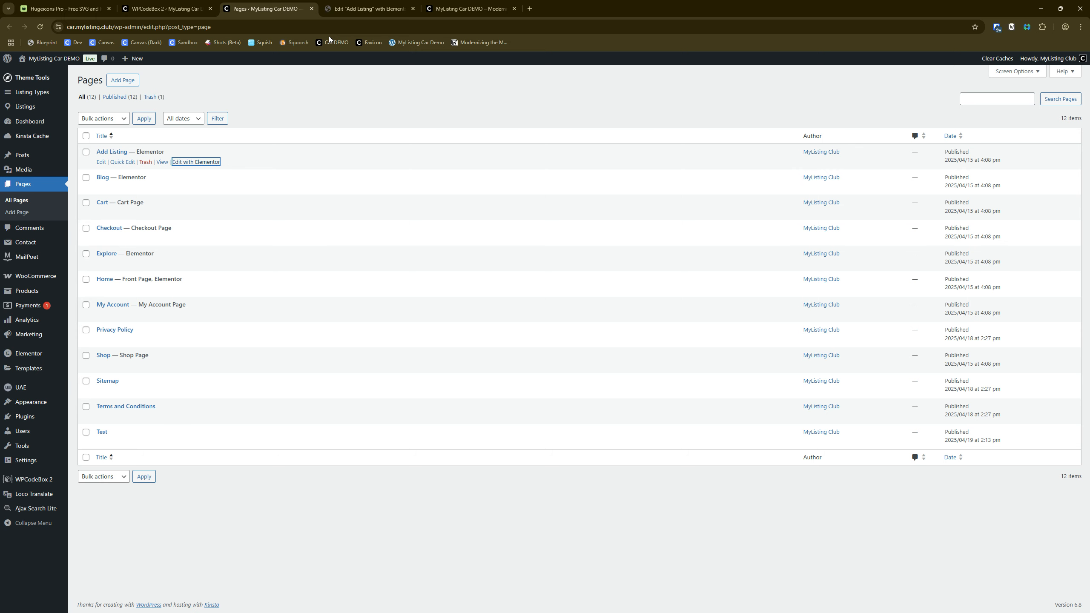
click(365, 8)
View Global Fonts in Elementor's site settings, and highlight the fluid typography rules in the Global CSS snippet for comparison
click(8, 59)
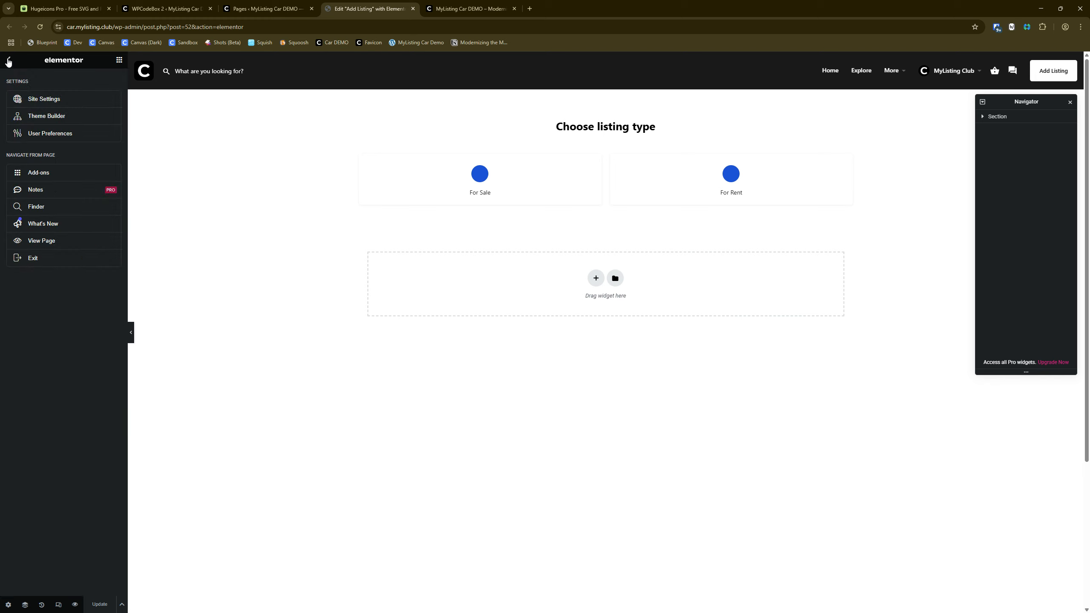
click(56, 101)
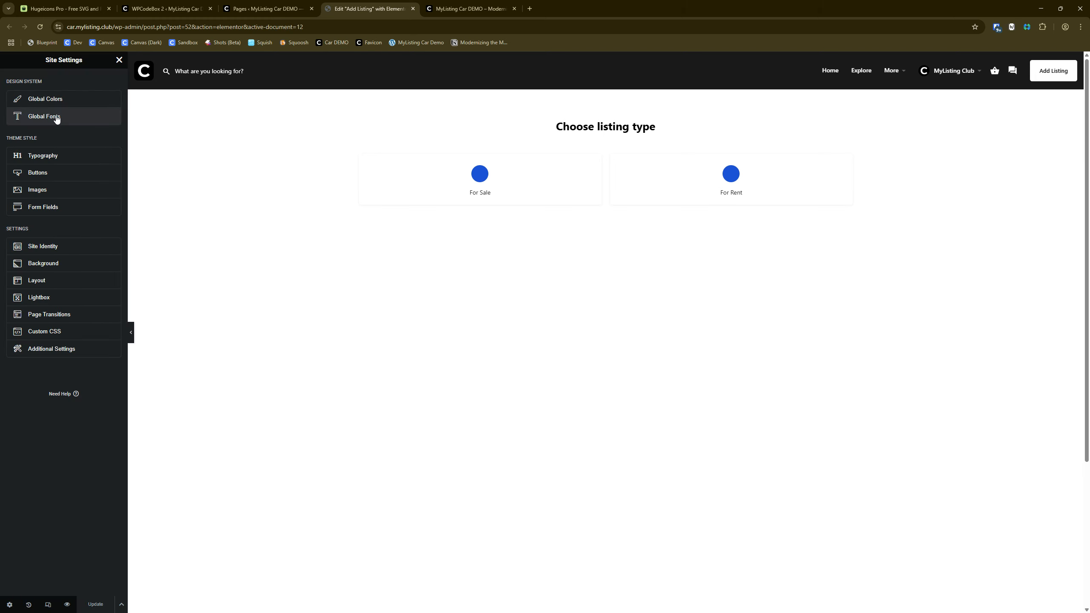
click(56, 118)
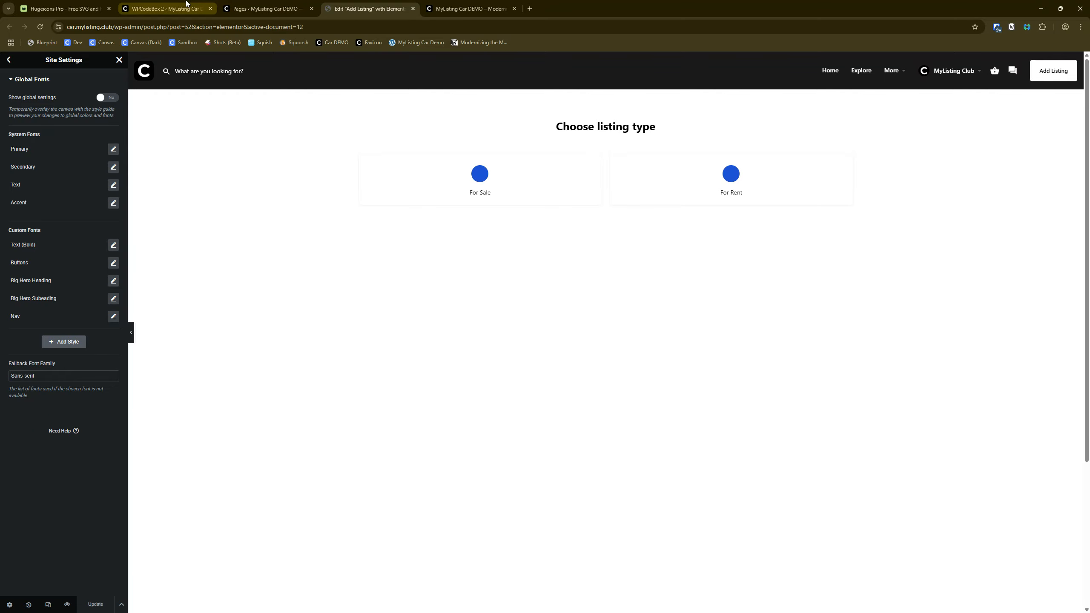
click(165, 8)
drag(395, 515, 340, 200)
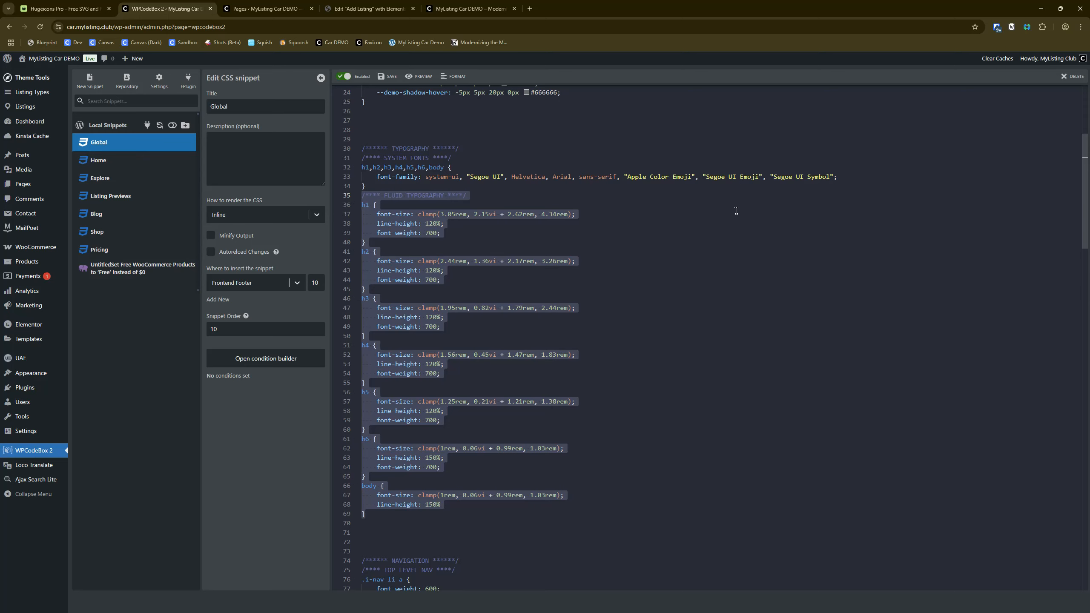
Visit the Shop page on the live site and highlight its main heading to examine the text styling
click(471, 8)
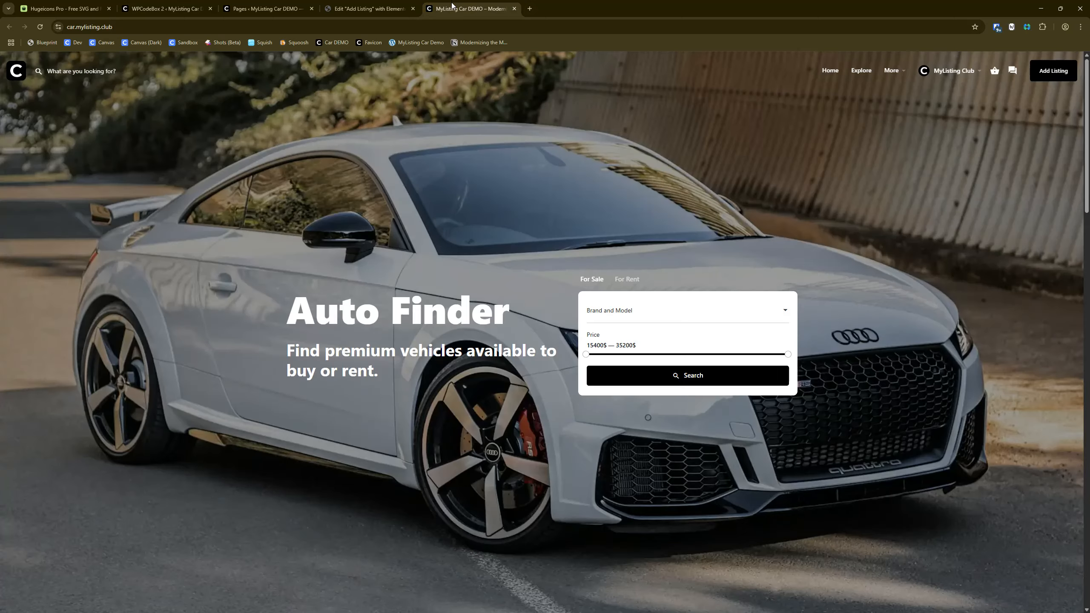
mouse_move(887, 80)
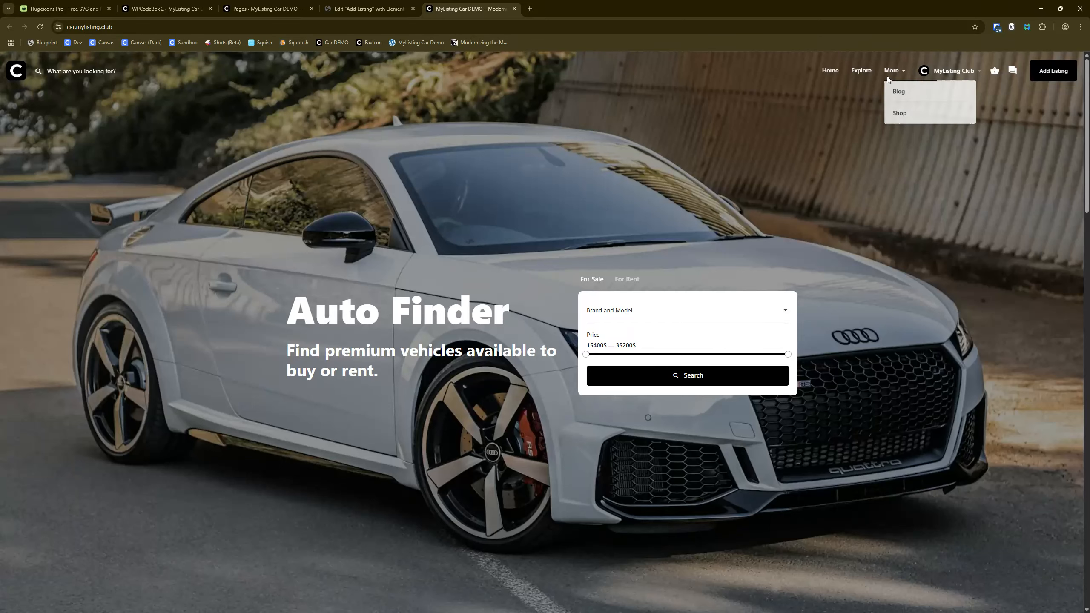
click(900, 116)
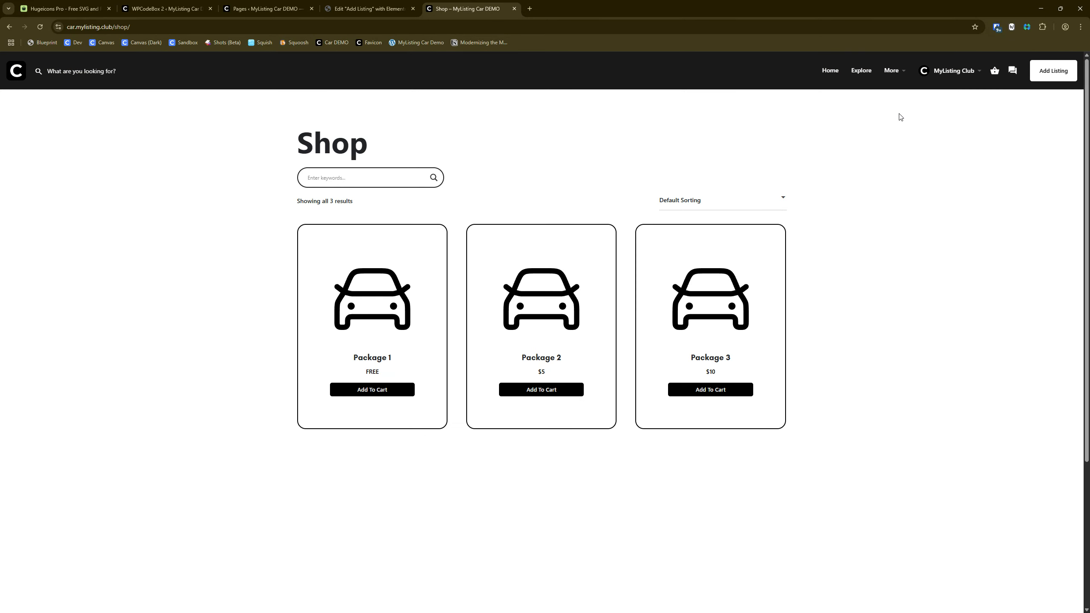
drag(368, 143, 253, 133)
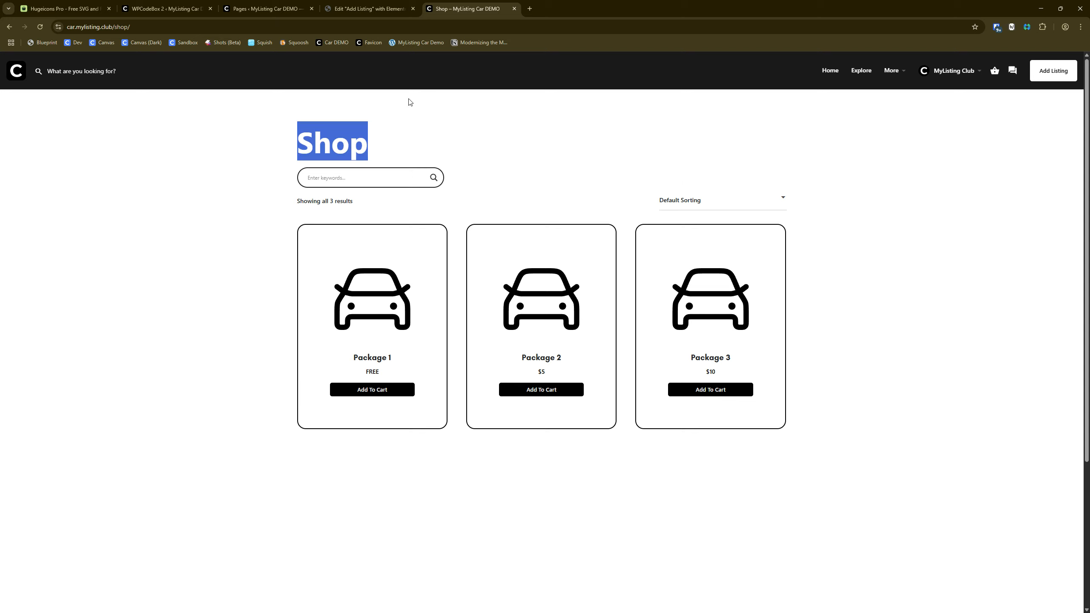
double_click(343, 141)
click(343, 141)
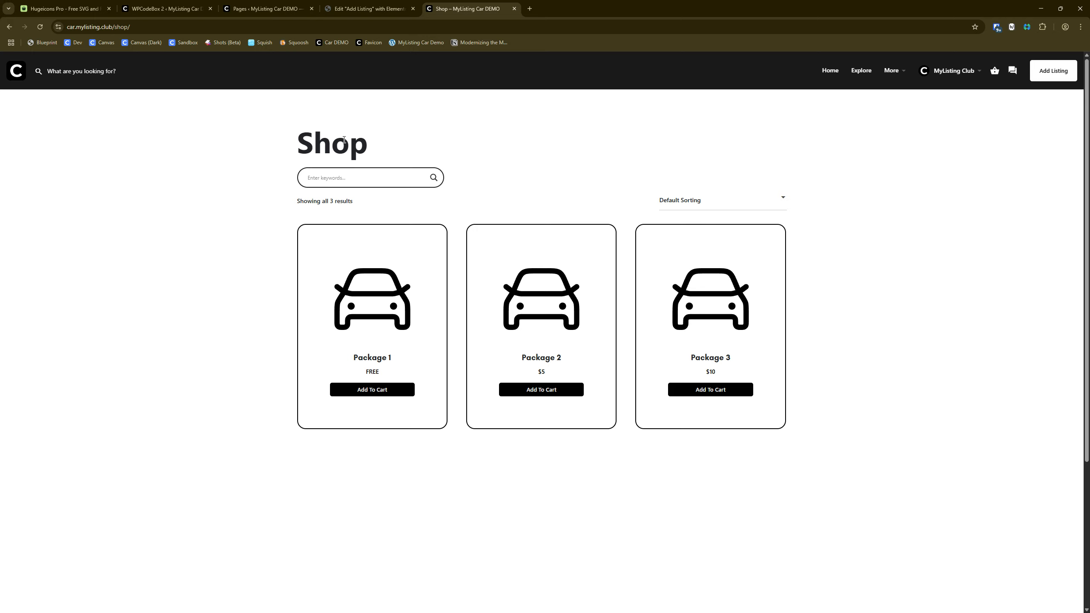
Open the Shop page from the pages list for editing in a new tab and select its H1 heading text
click(278, 9)
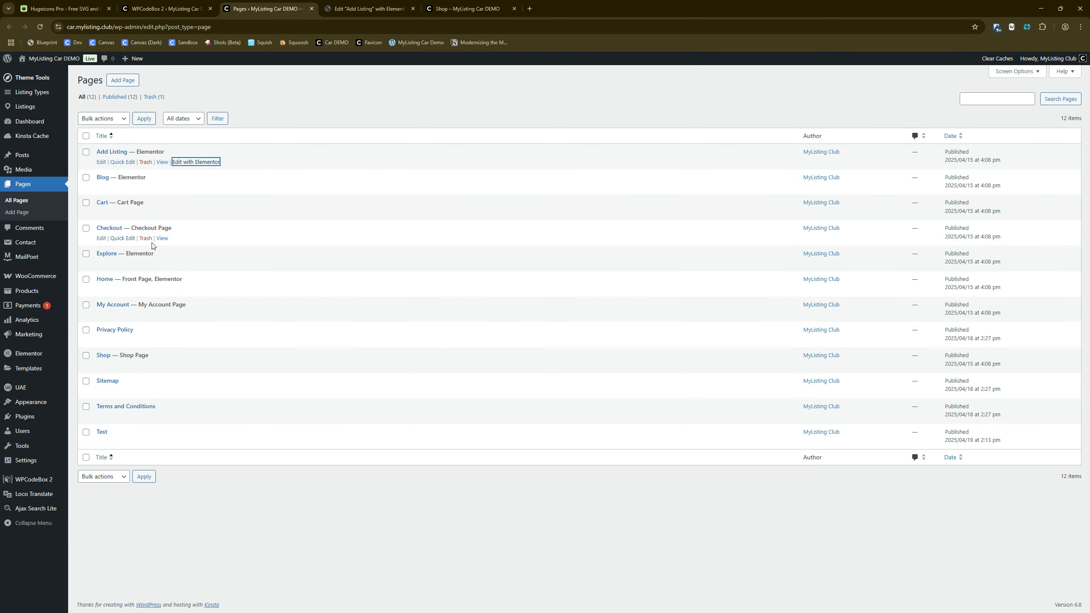
right_click(103, 369)
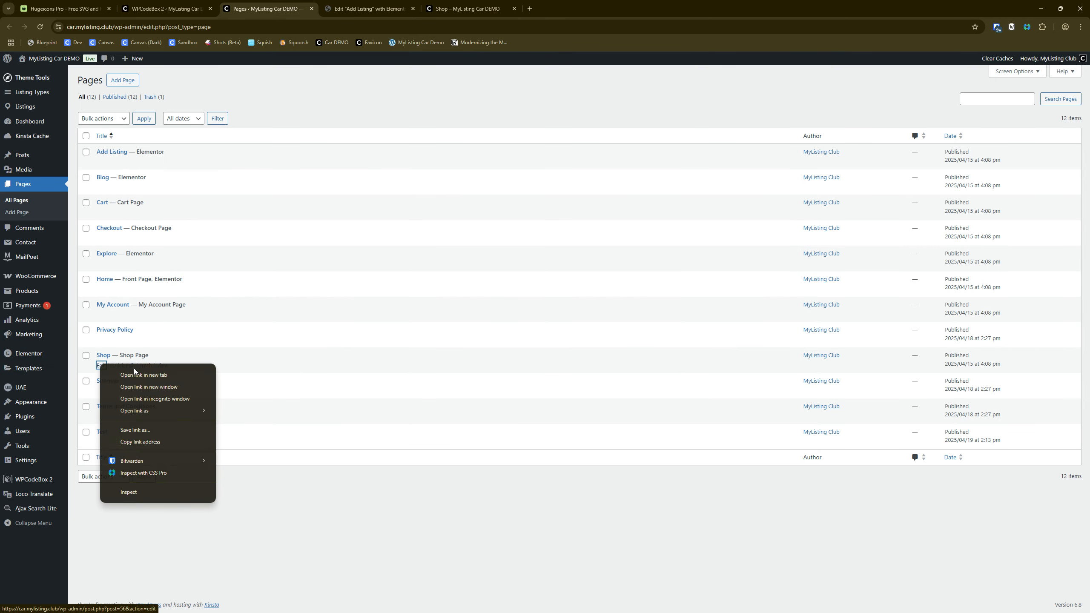
click(128, 373)
click(363, 9)
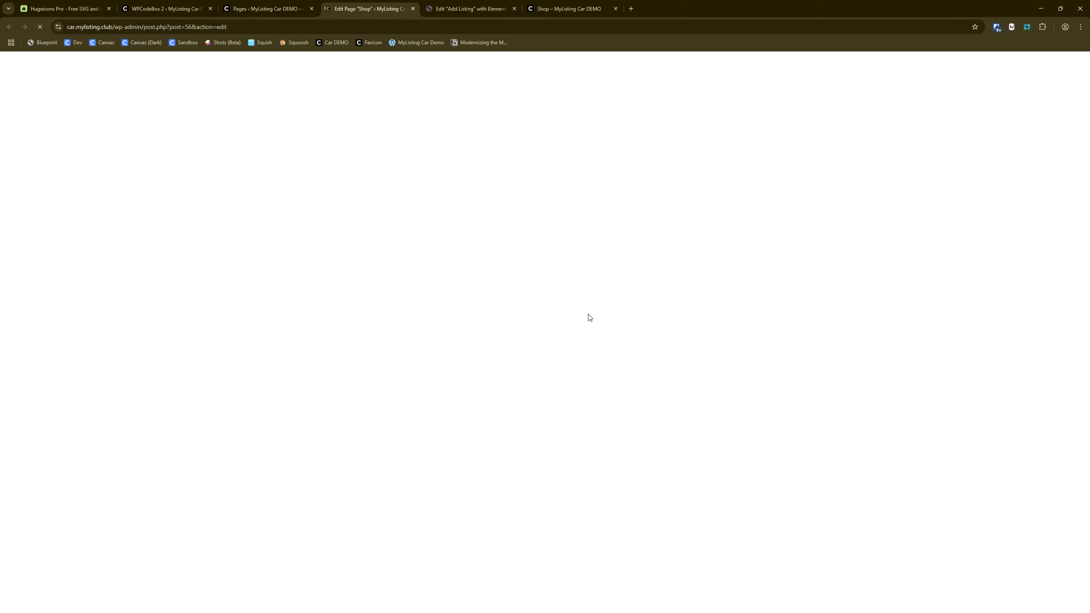
double_click(331, 170)
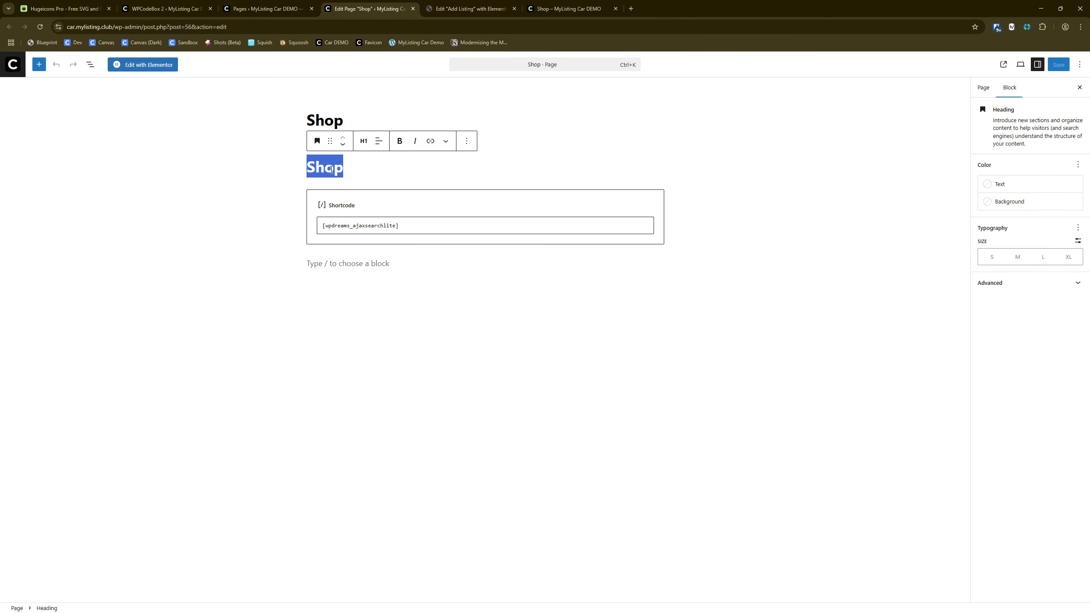
Check how the Shop heading is rendered on the live page
click(567, 9)
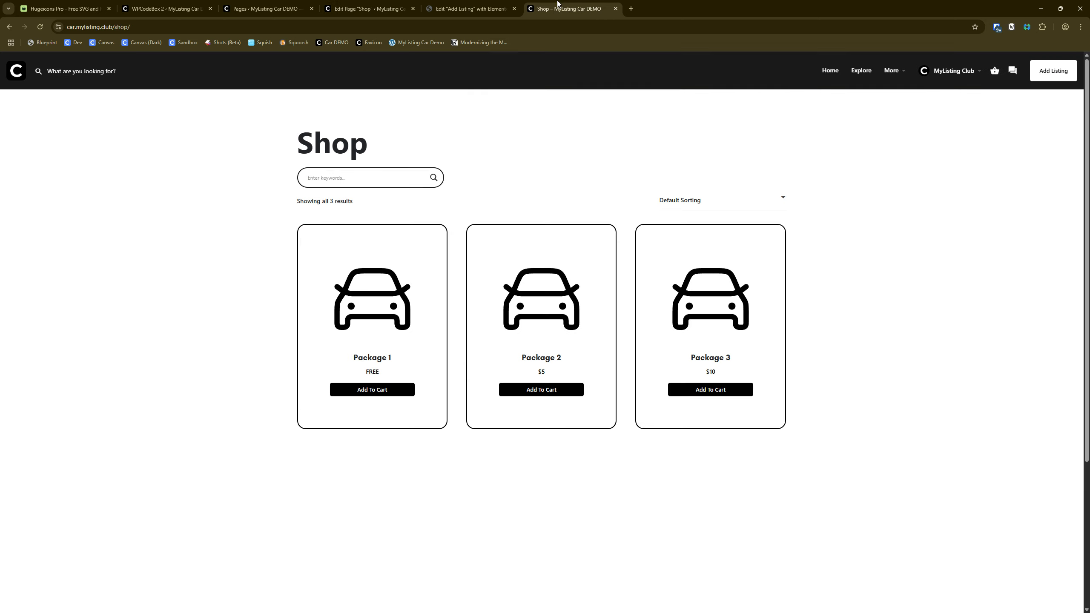
double_click(350, 148)
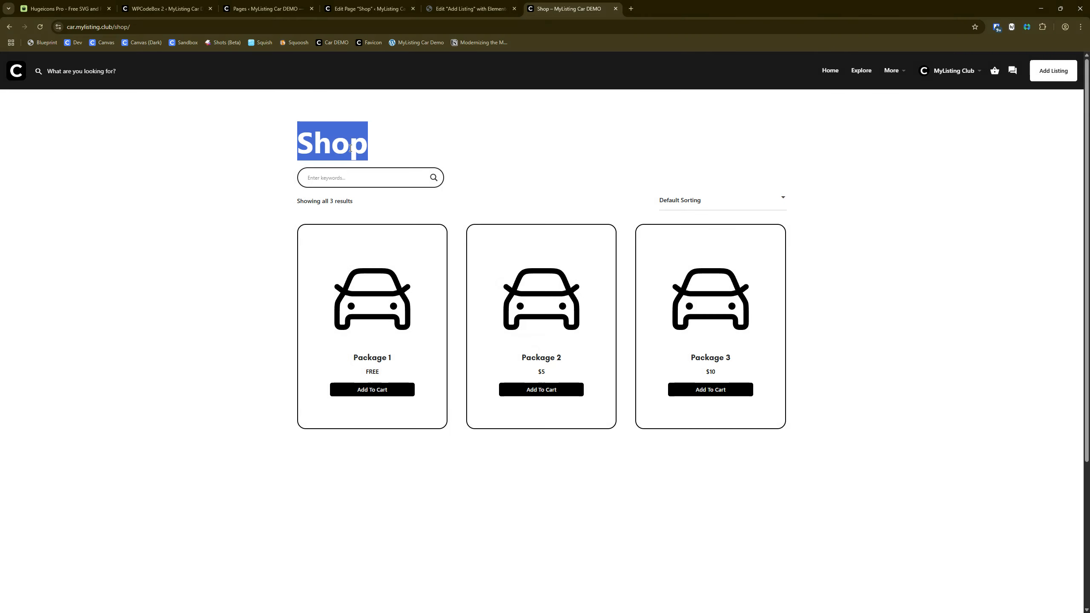
click(452, 148)
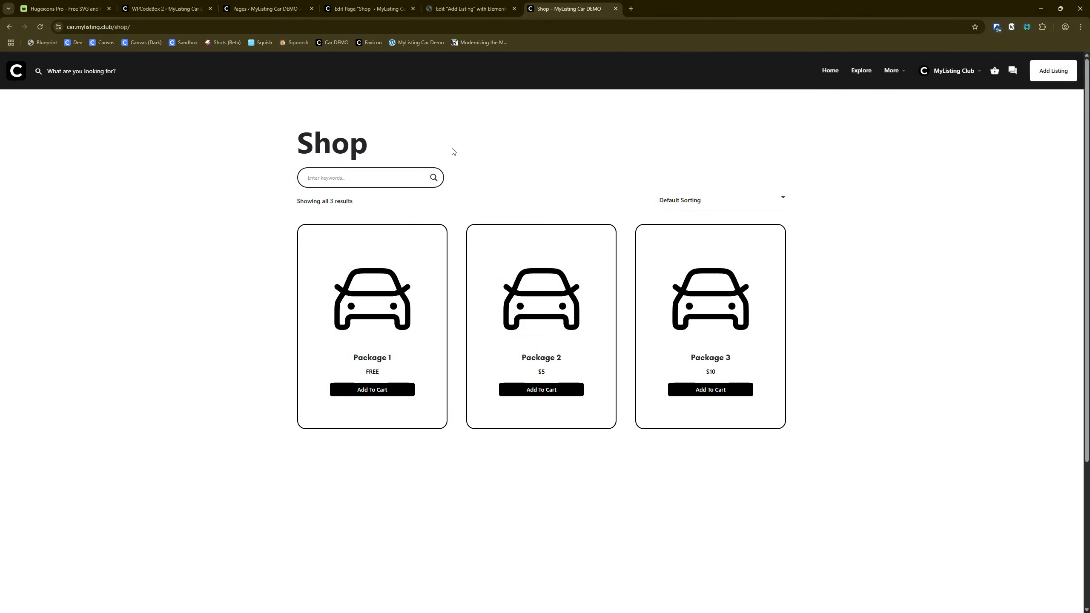
Open the live home page in a new tab and examine the "Explore by Vehicle Type" section heading
right_click(15, 78)
click(52, 80)
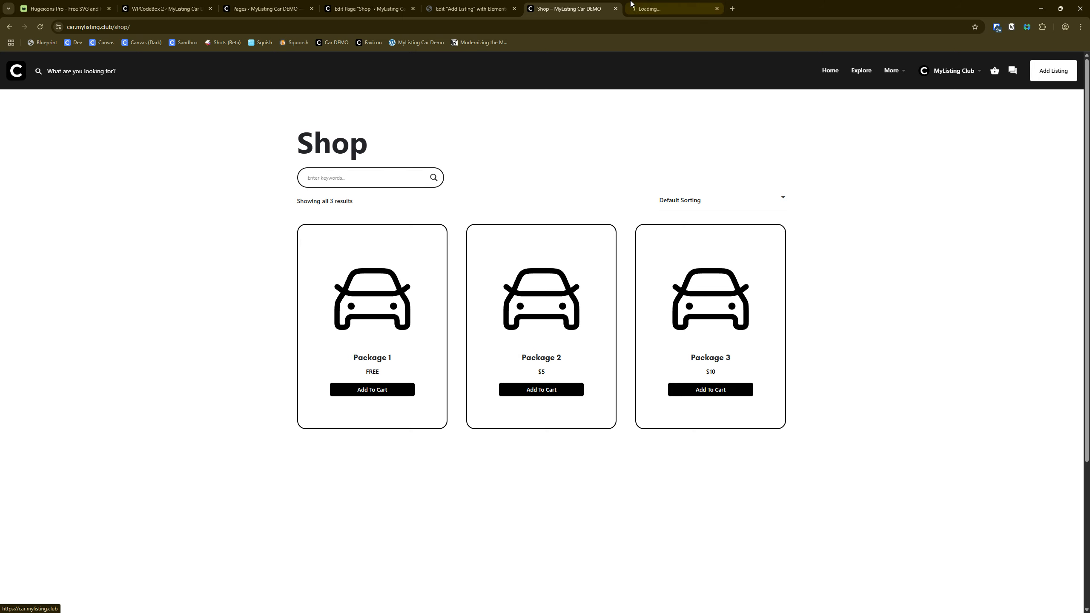
click(674, 9)
scroll(637, 161, down, 10)
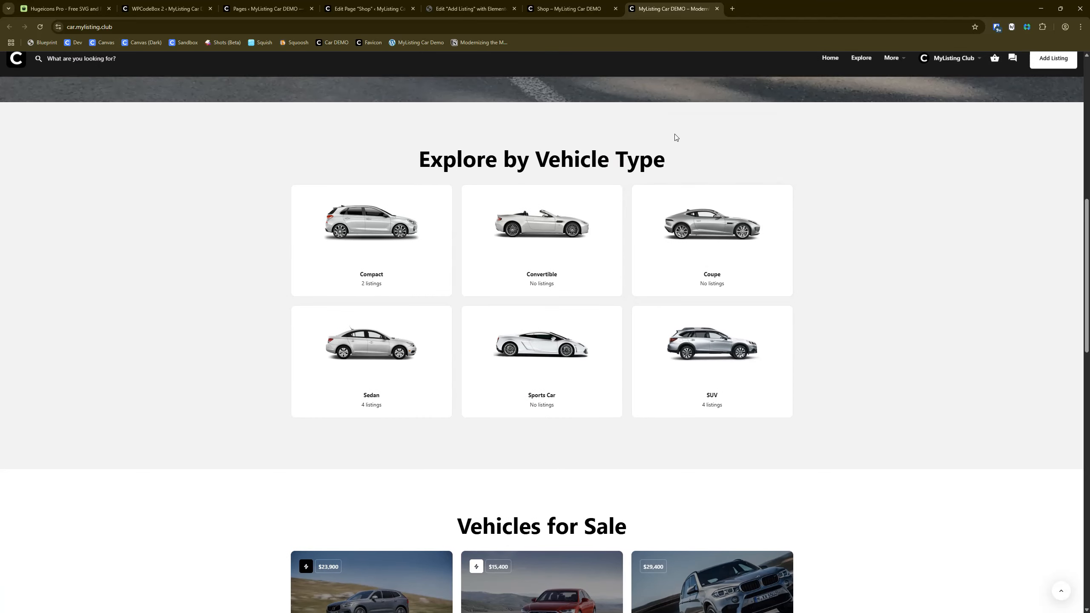
drag(672, 171, 443, 161)
double_click(455, 161)
click(582, 169)
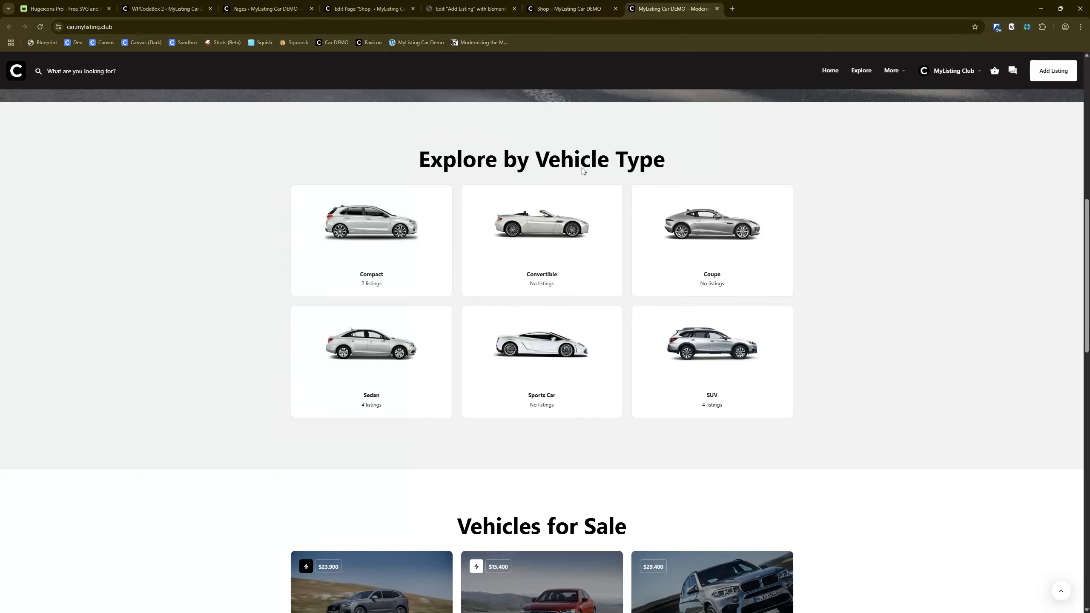
Compare the live Shop page's heading with the home page's section headings, alternating between the two pages
click(575, 8)
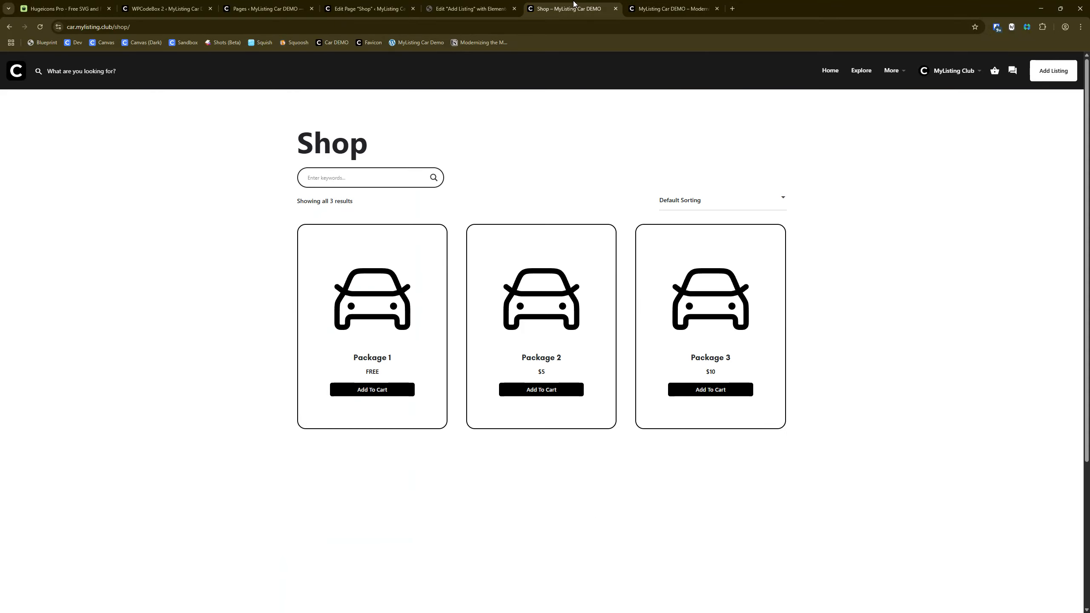
double_click(339, 146)
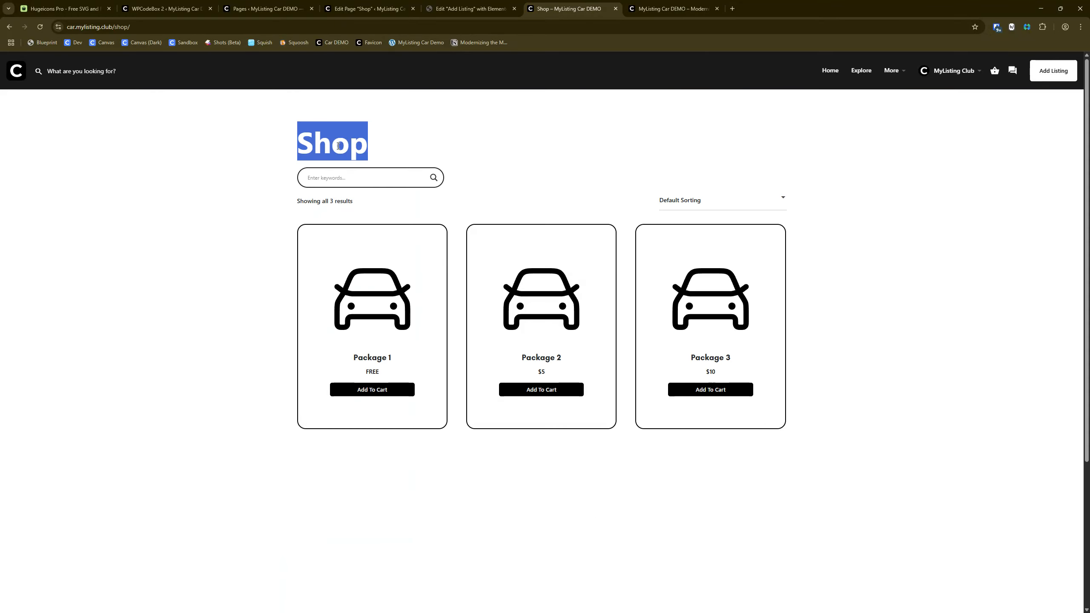
click(370, 149)
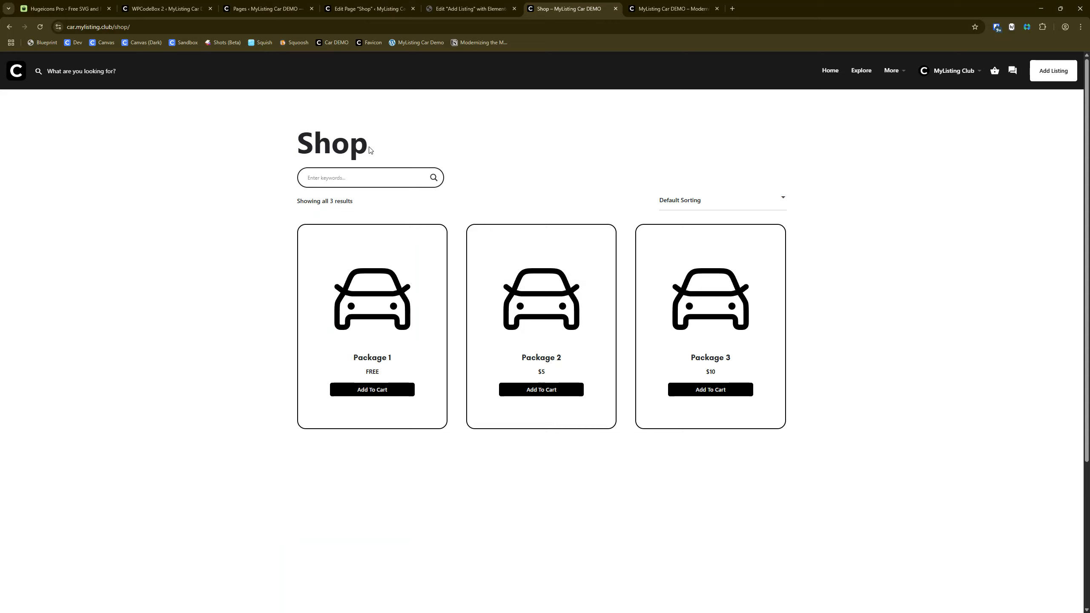
double_click(336, 150)
click(644, 3)
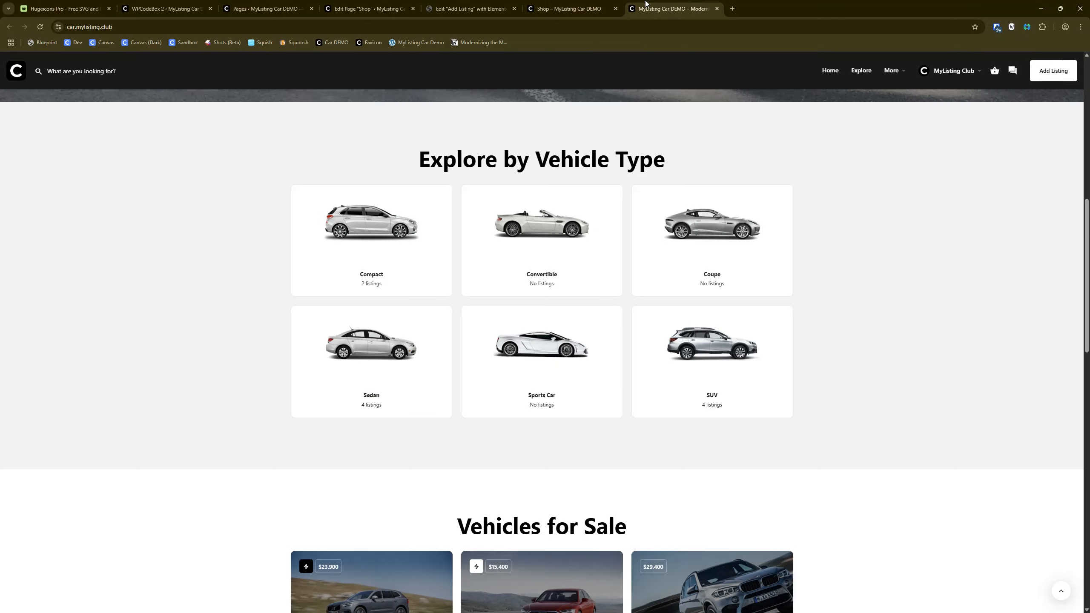
click(566, 4)
click(315, 146)
double_click(316, 146)
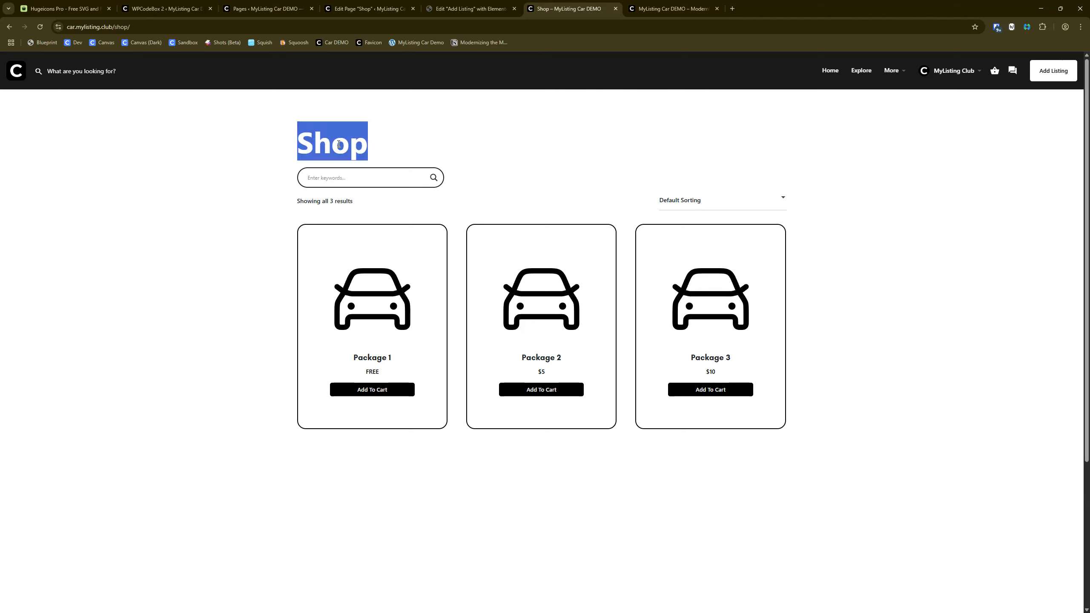
click(676, 6)
click(603, 5)
Revisit the Shop heading block in the page editor and return to the Global CSS snippet
click(366, 9)
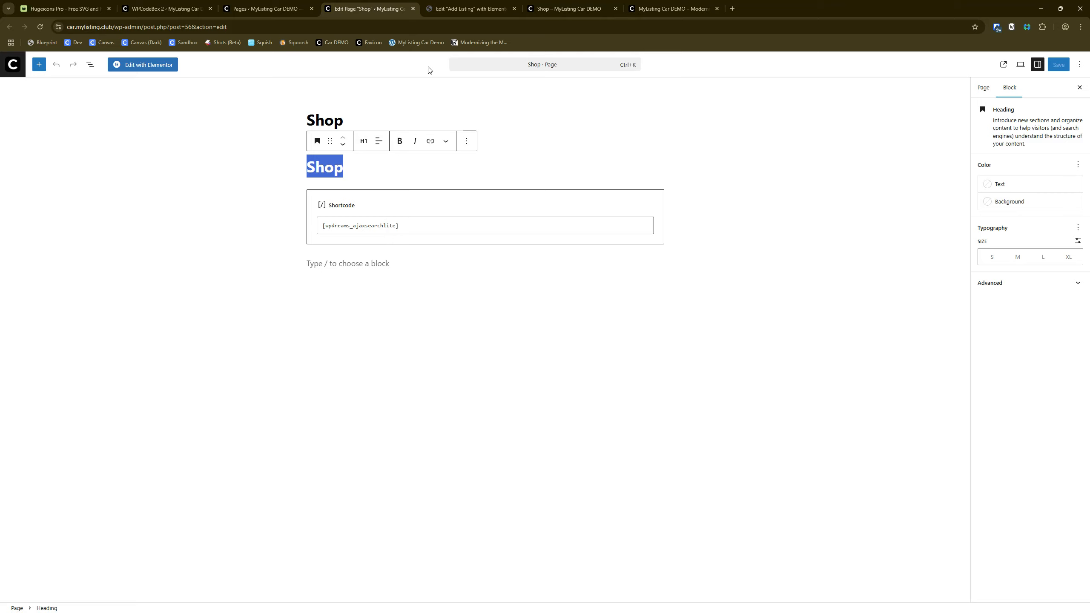
click(165, 9)
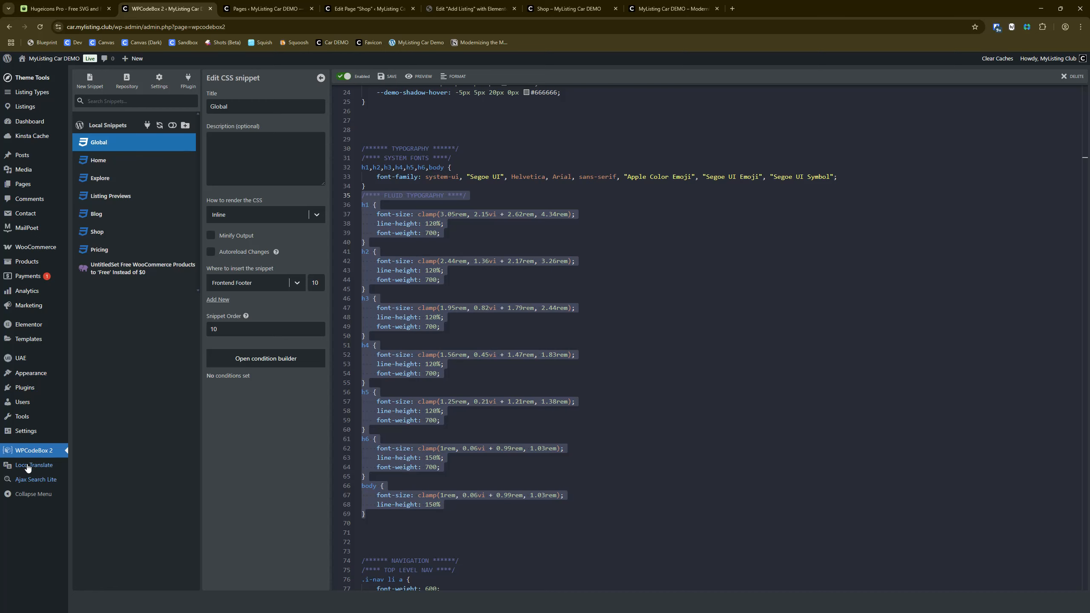
Open the Ajax Search Lite settings in a new tab placed before the snippet editor and show the layout options
right_click(35, 478)
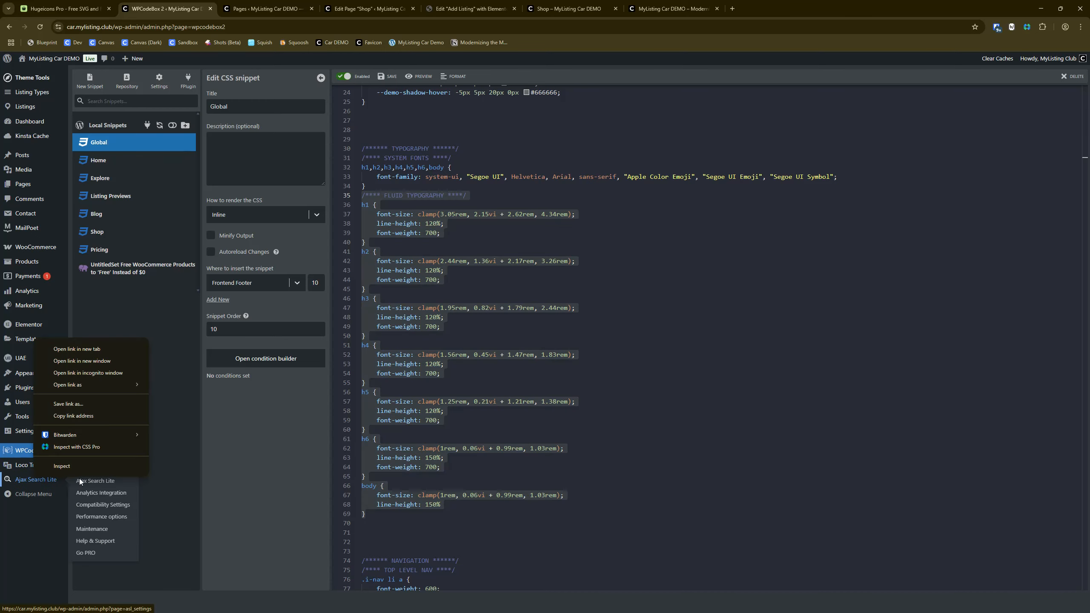
click(83, 351)
drag(266, 9, 151, 4)
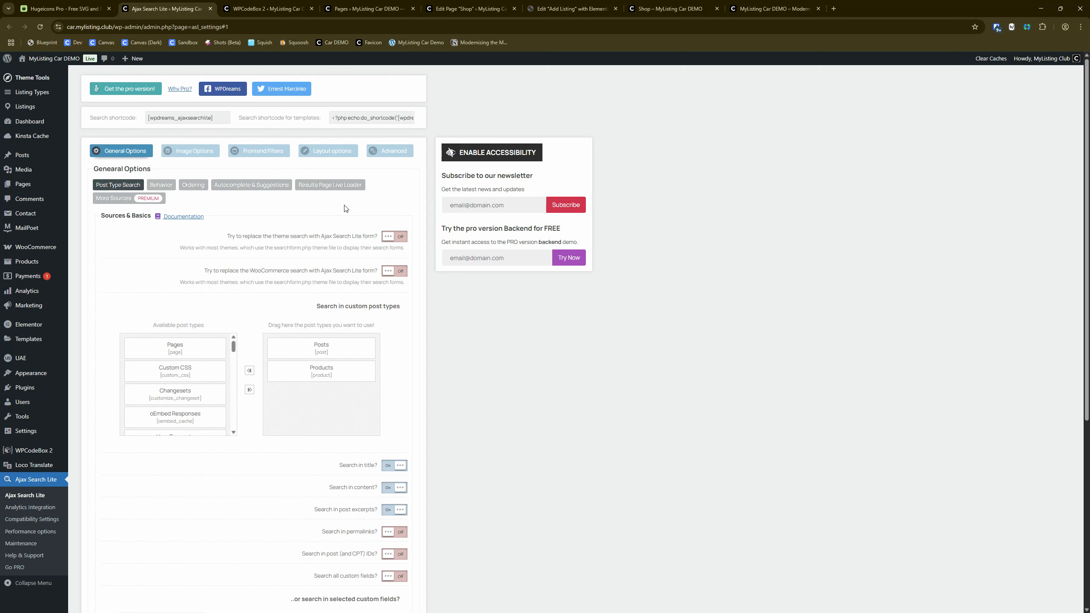
click(322, 157)
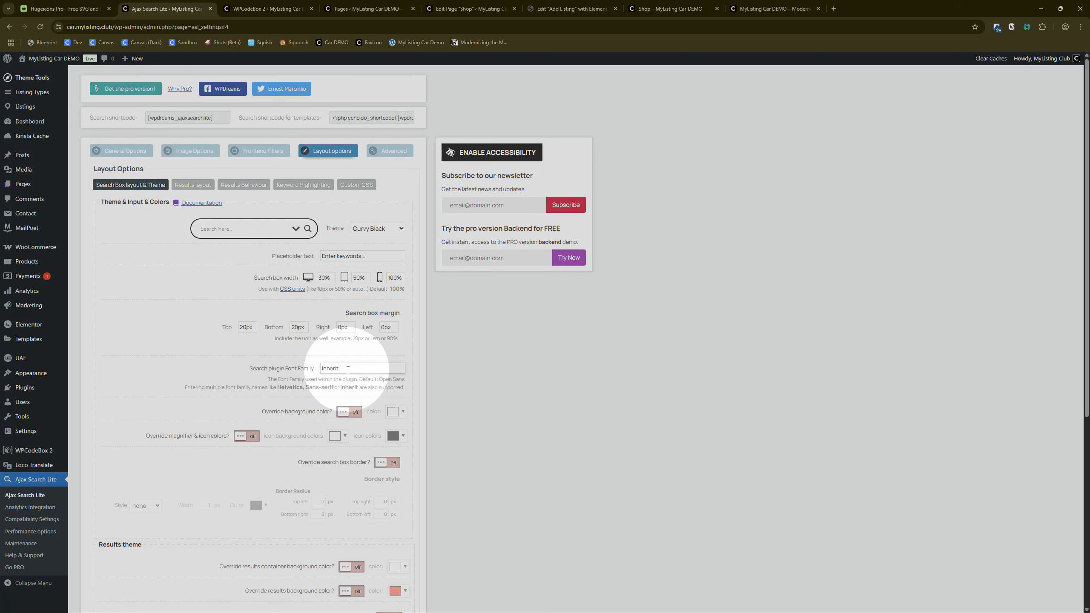
Set the search plugin's font family to inherit and save the options
click(348, 370)
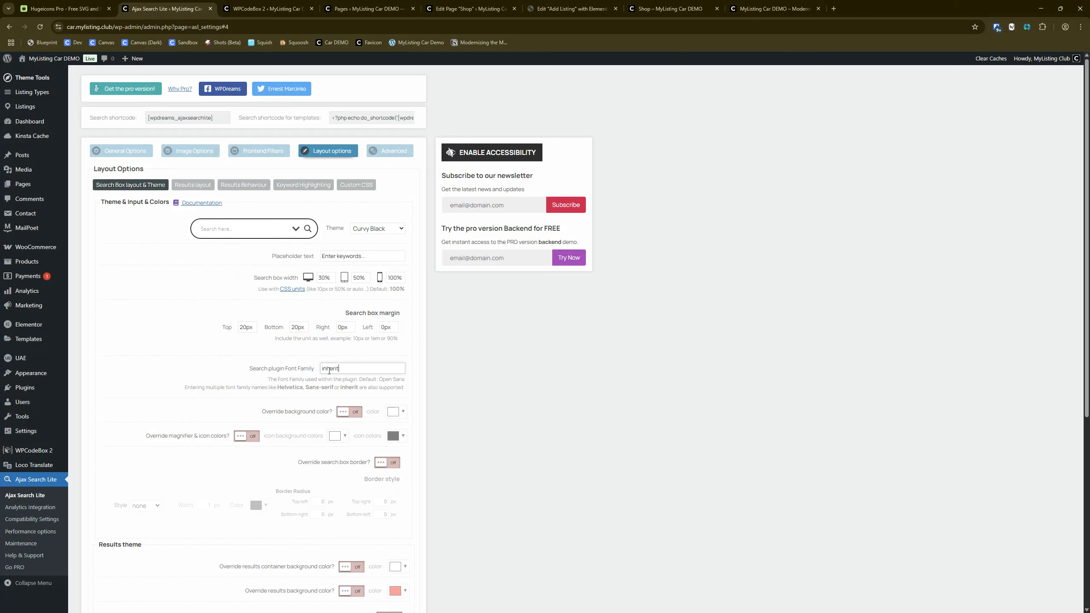
double_click(329, 370)
key(BackSpace)
text(inherit)
double_click(350, 388)
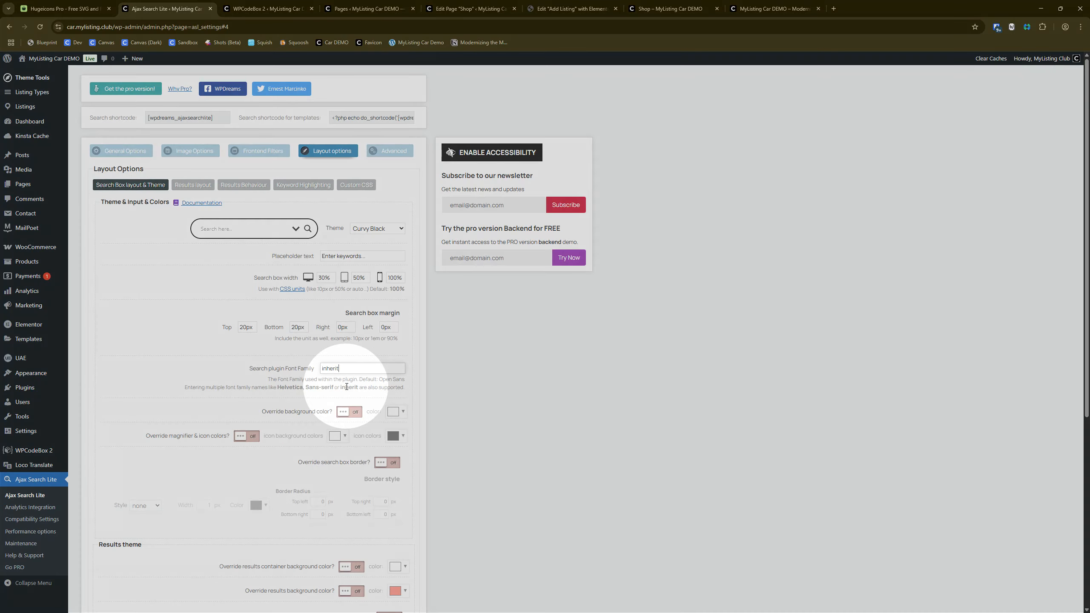
scroll(350, 388, down, 5)
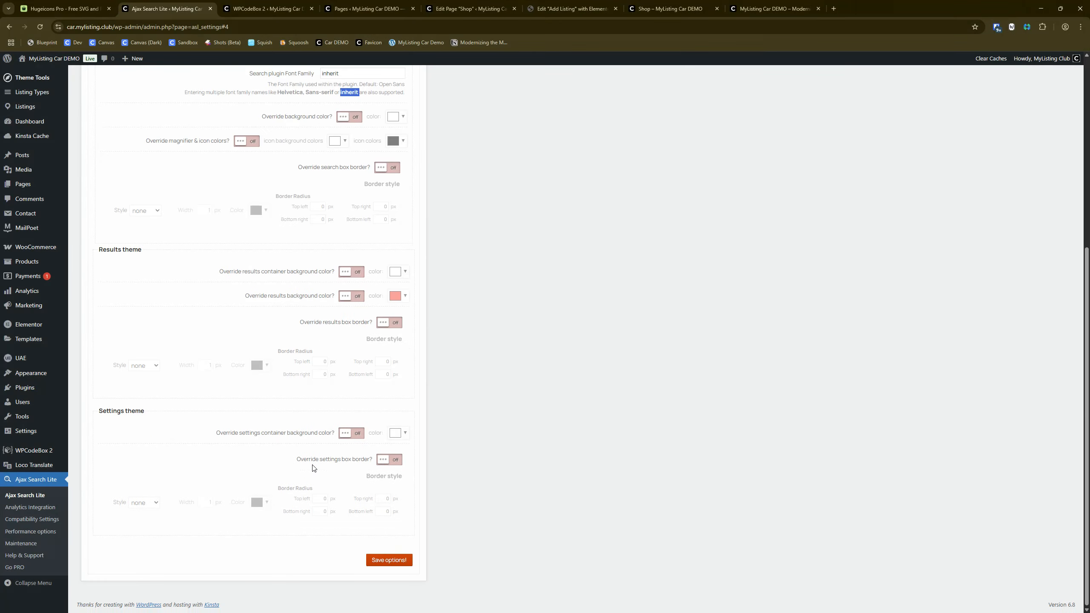
click(405, 560)
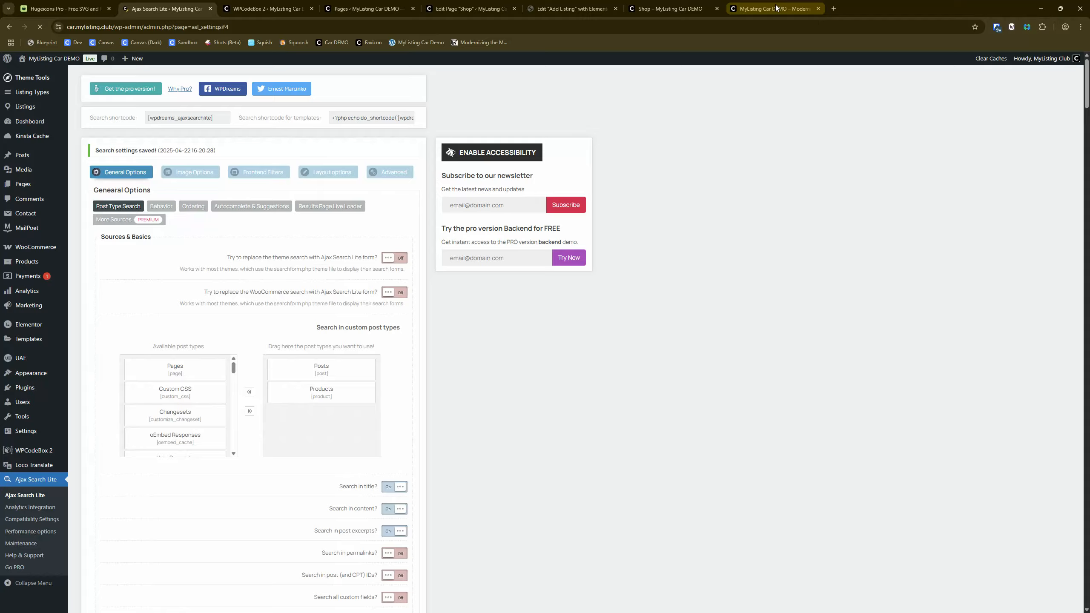
Inspect the font styles of the search field on the live Shop page with the CSS inspector
click(773, 8)
click(672, 8)
click(213, 206)
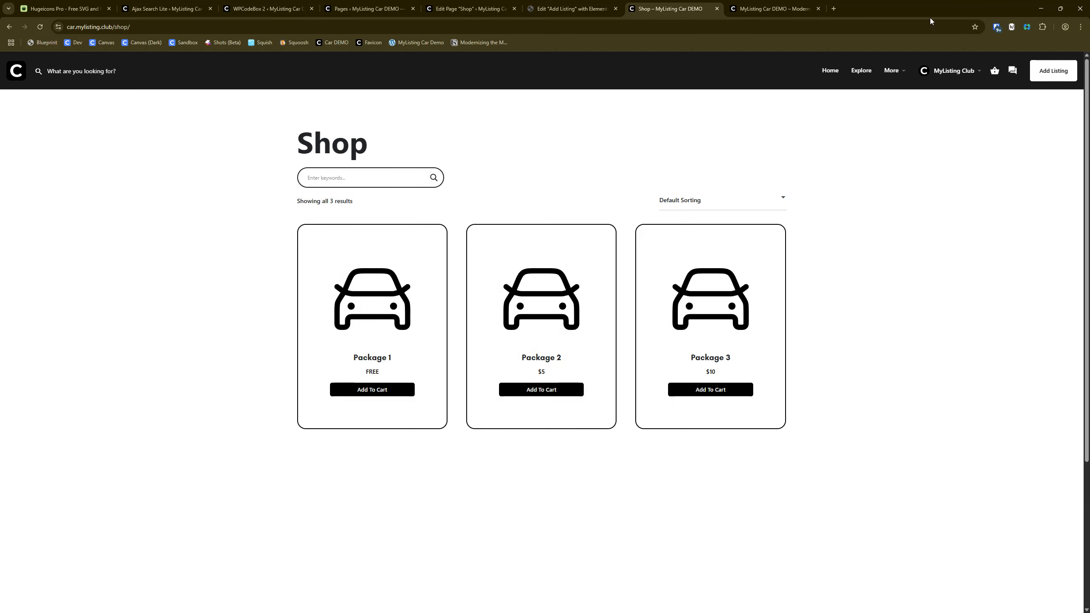
click(1027, 27)
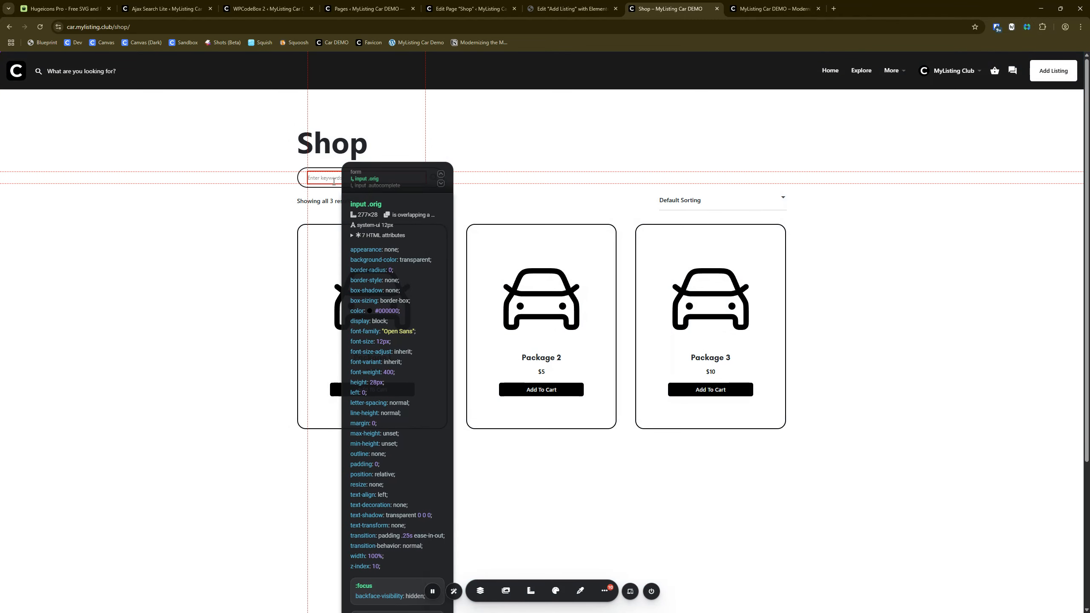
key(Escape)
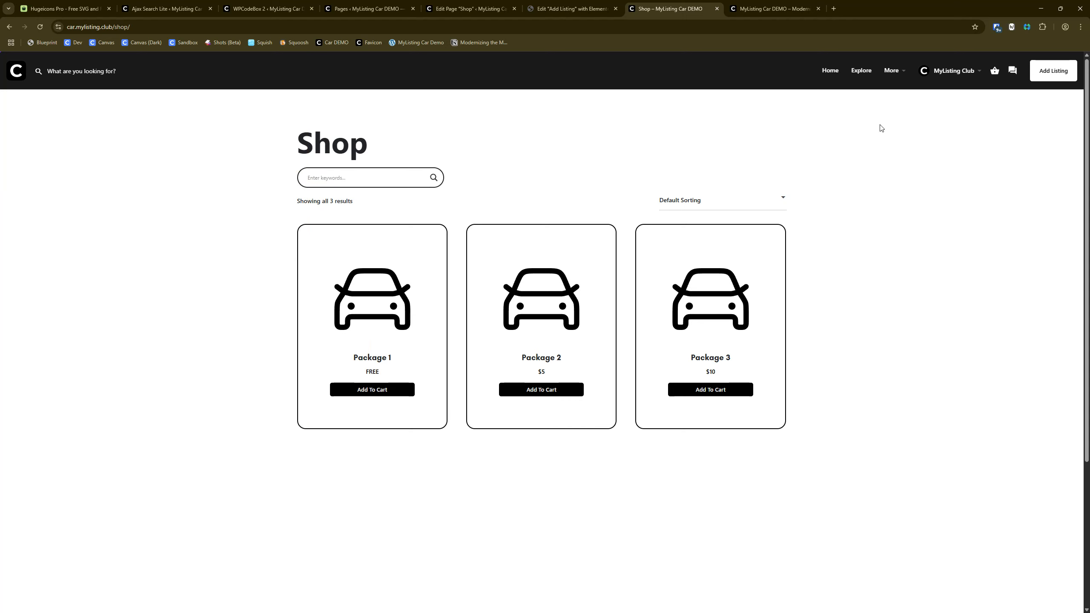
Compare the Ajax Search Lite layout options with the search box on the live Shop page
click(189, 6)
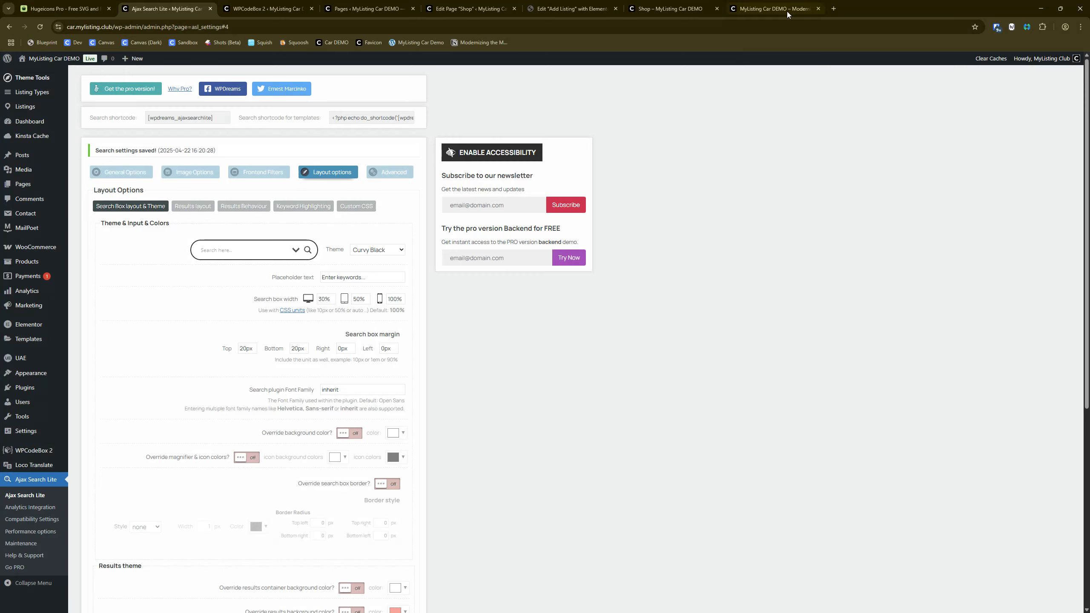
click(696, 9)
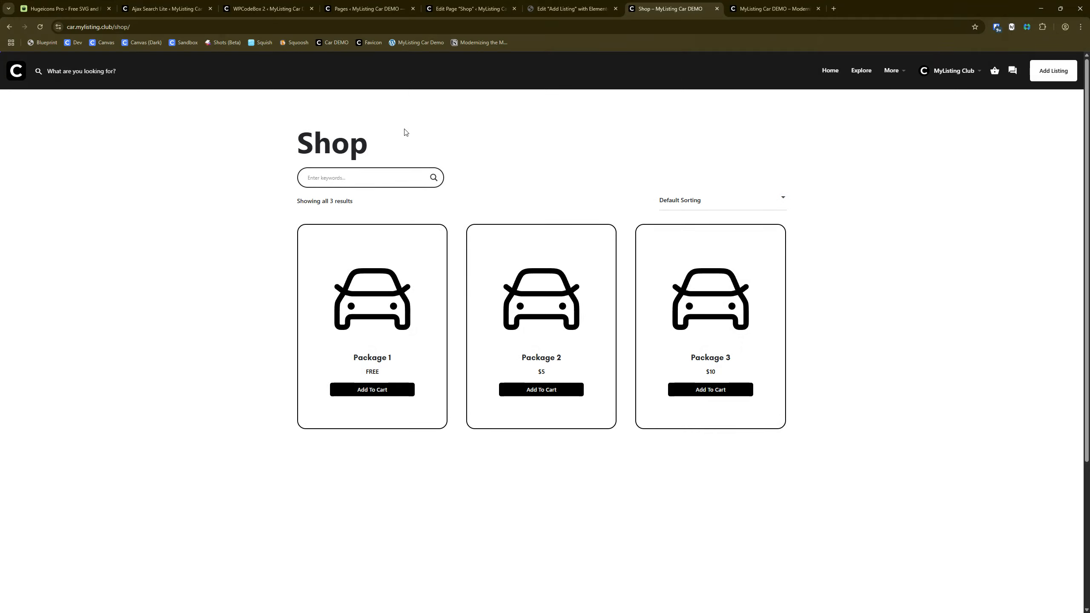
click(185, 8)
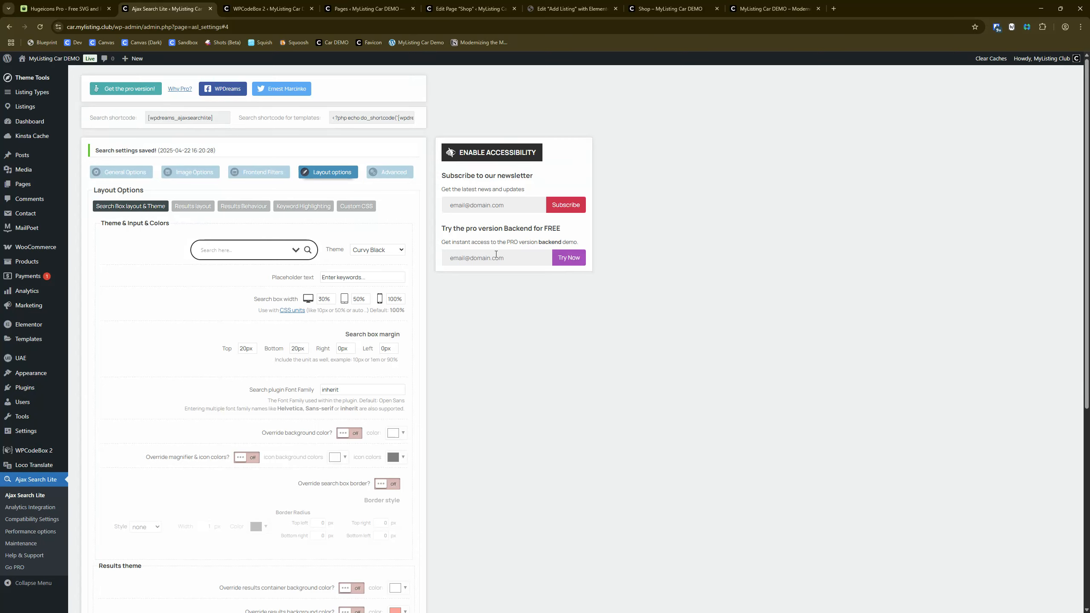
Open the Blog page in the Elementor editor in a new tab from the Pages list
click(468, 9)
click(586, 6)
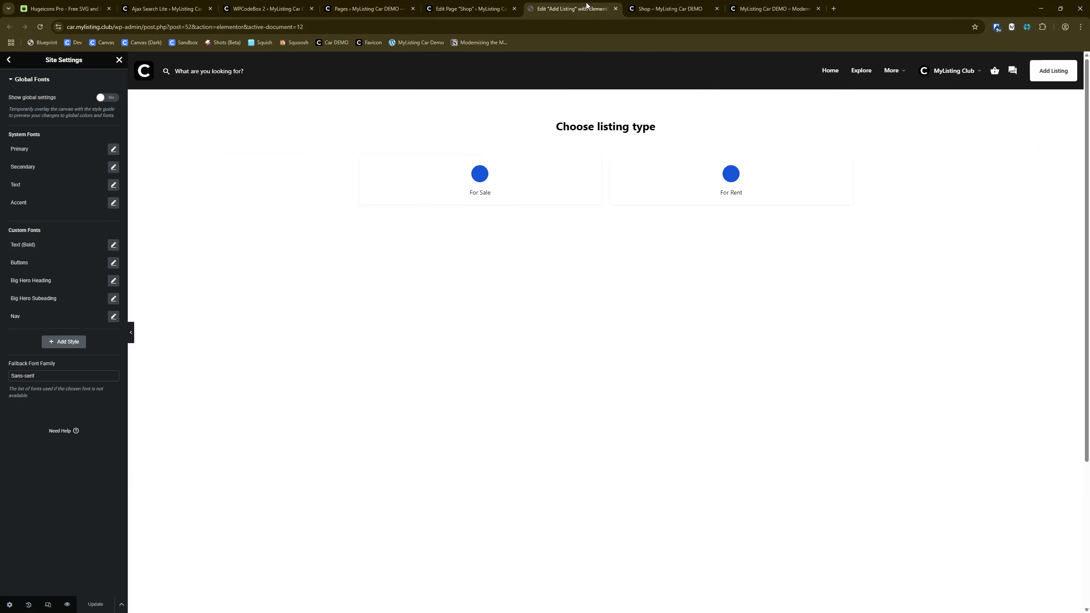
click(364, 7)
drag(167, 279, 188, 346)
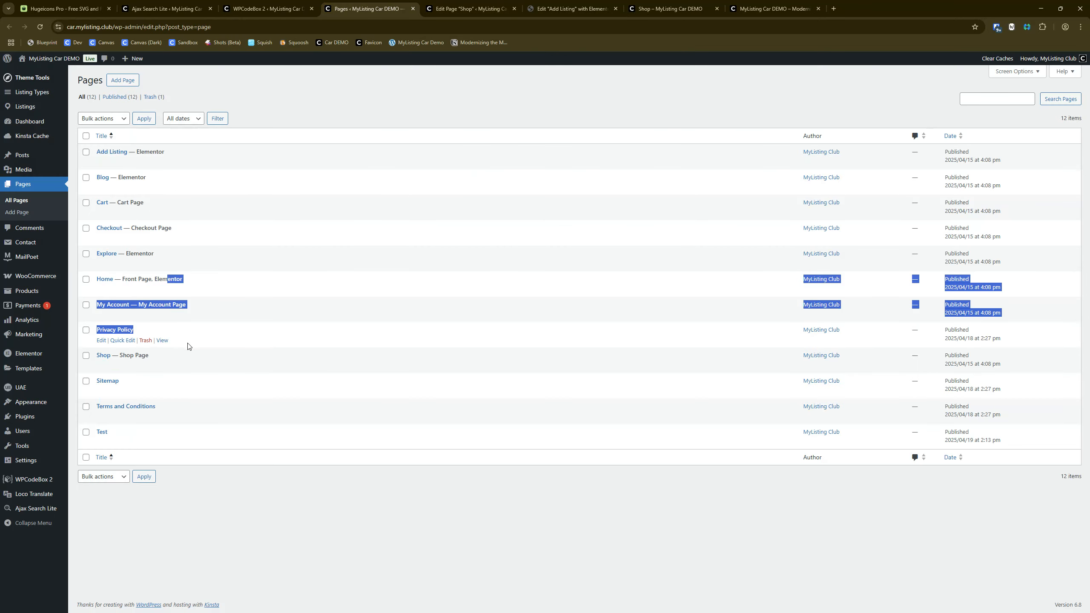
click(378, 120)
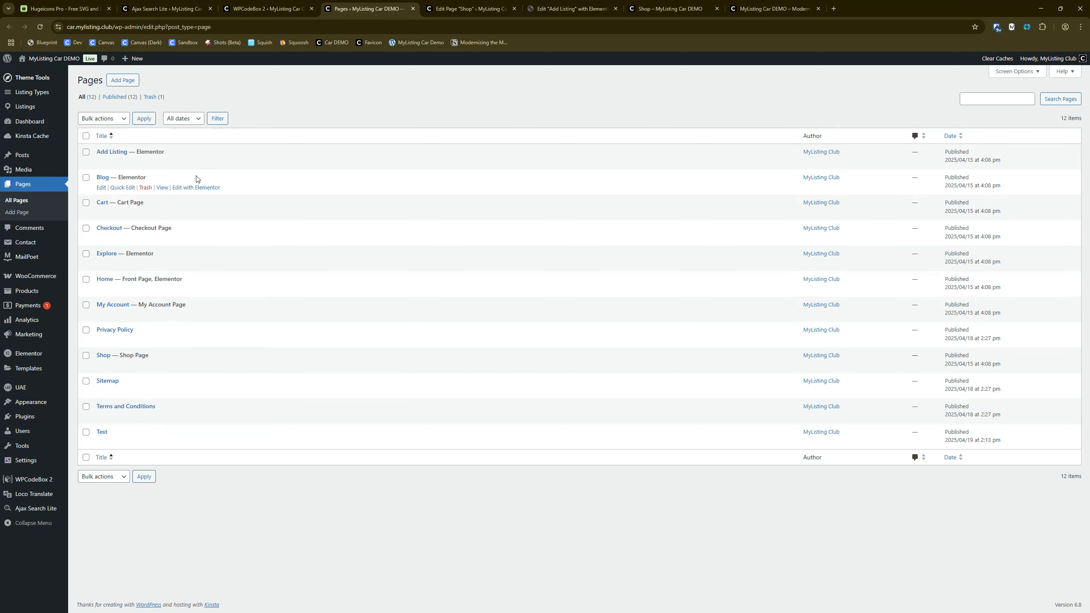
right_click(205, 184)
right_click(197, 188)
click(228, 197)
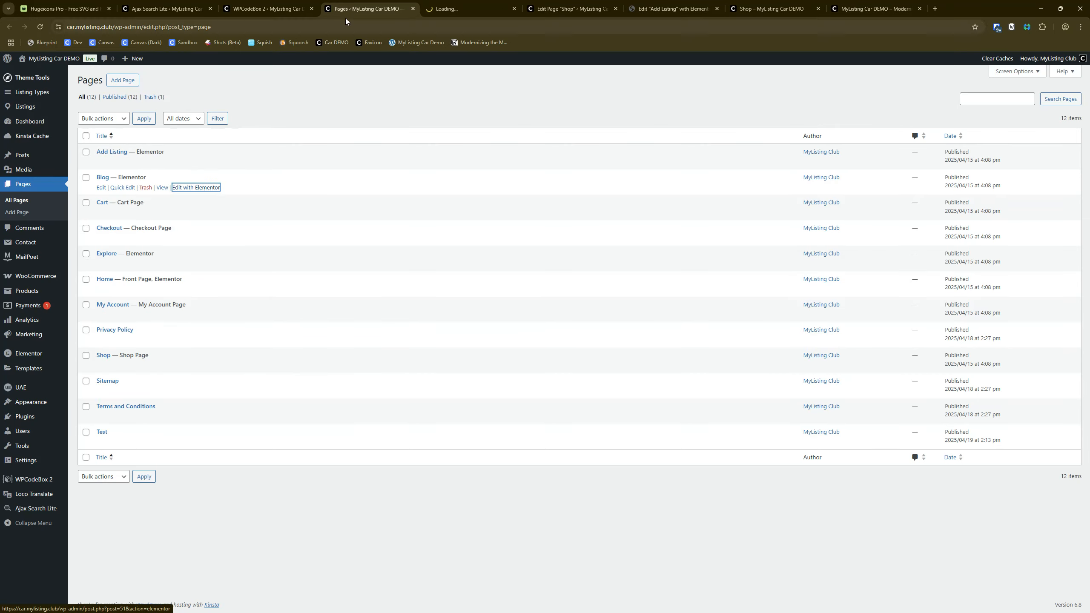
click(440, 5)
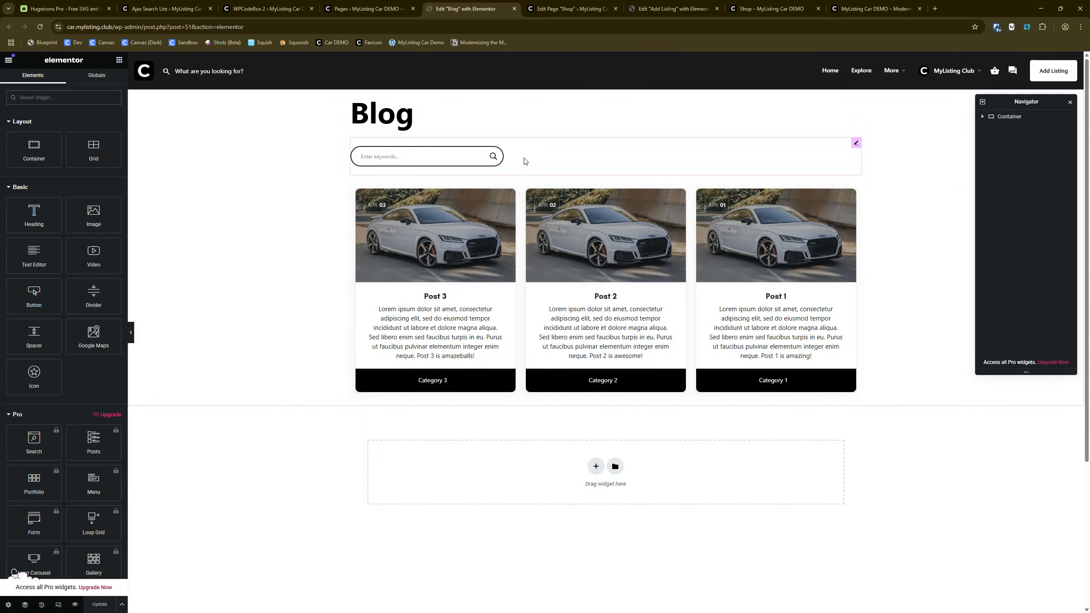
Examine the advanced layout settings of the Blog page's search shortcode widget and close the editor tab
click(522, 158)
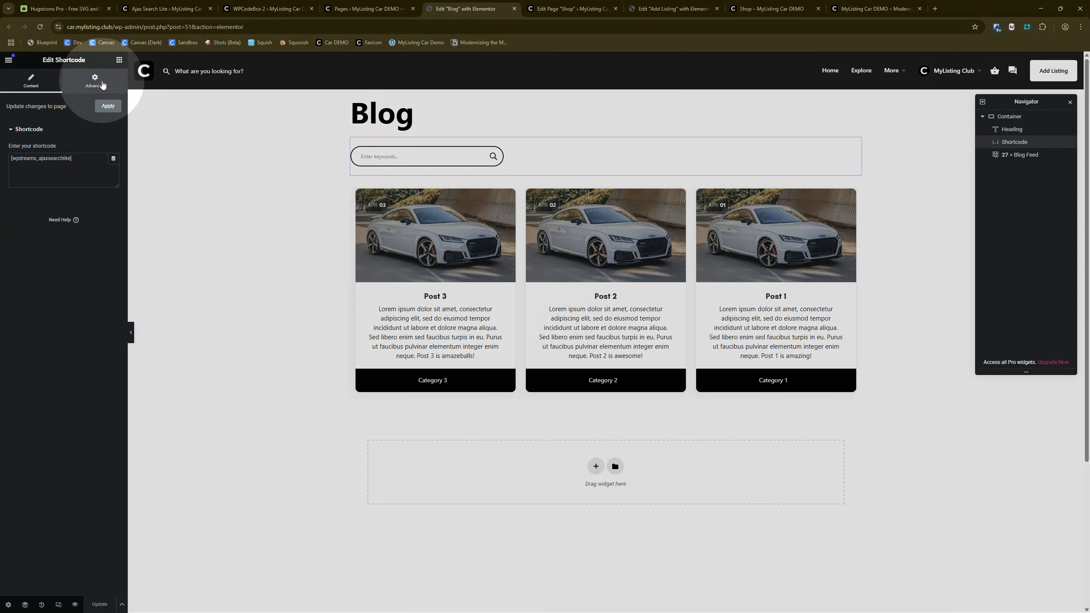
click(101, 83)
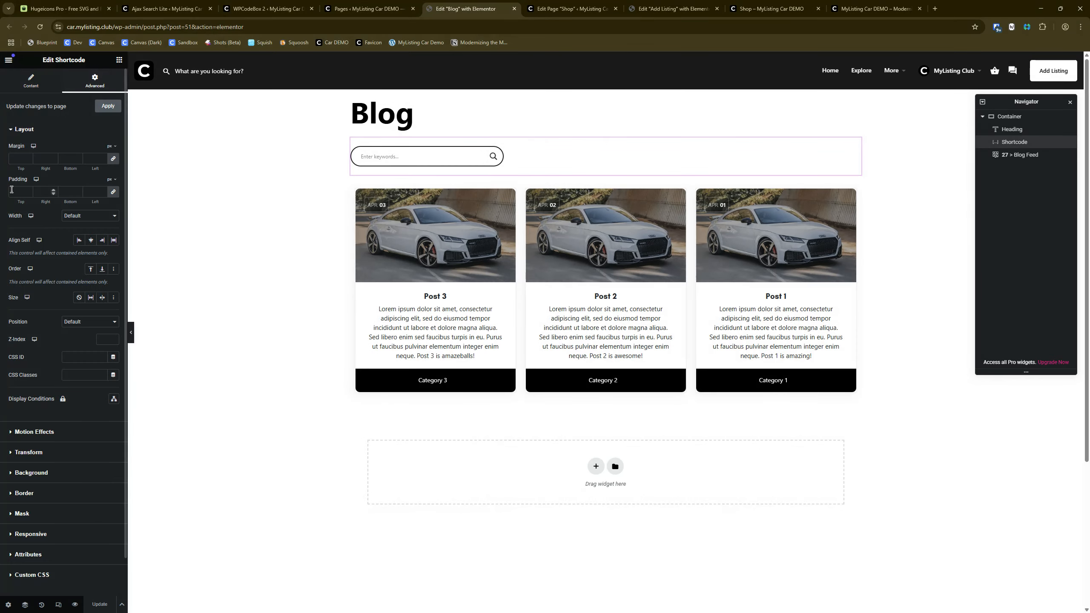
key(ctrl)
key(ctrl)
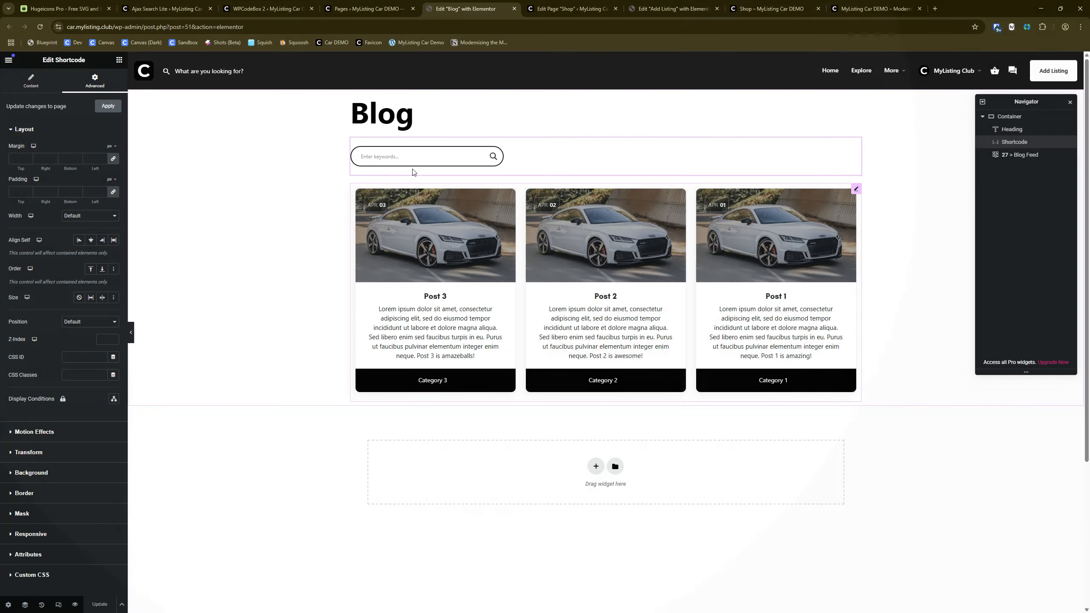
click(514, 9)
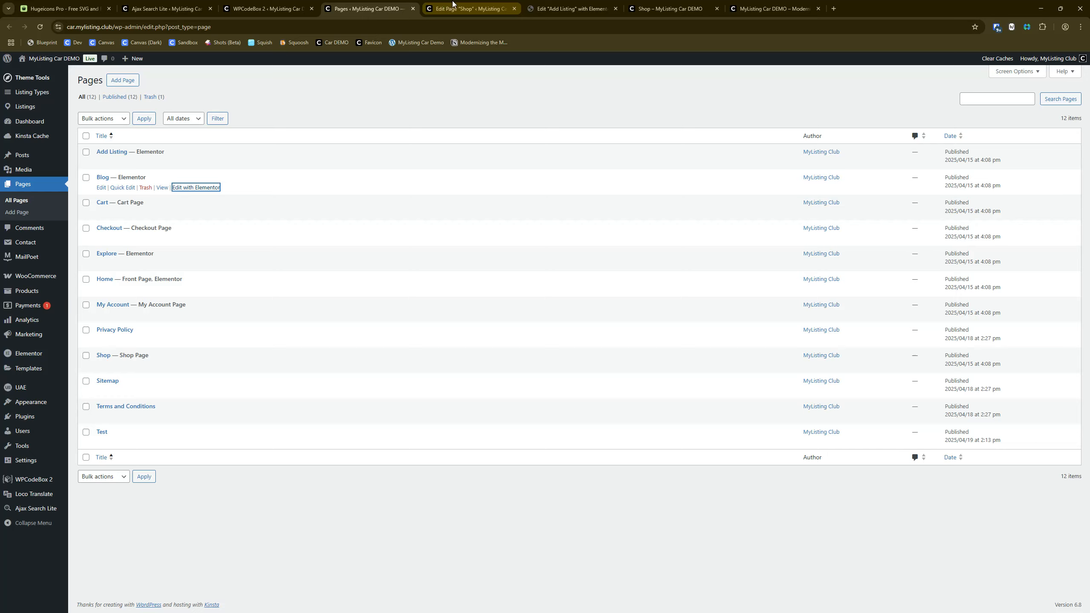
Reopen the Blog page in Elementor in a new tab and show its search shortcode's advanced layout settings
click(468, 8)
click(664, 3)
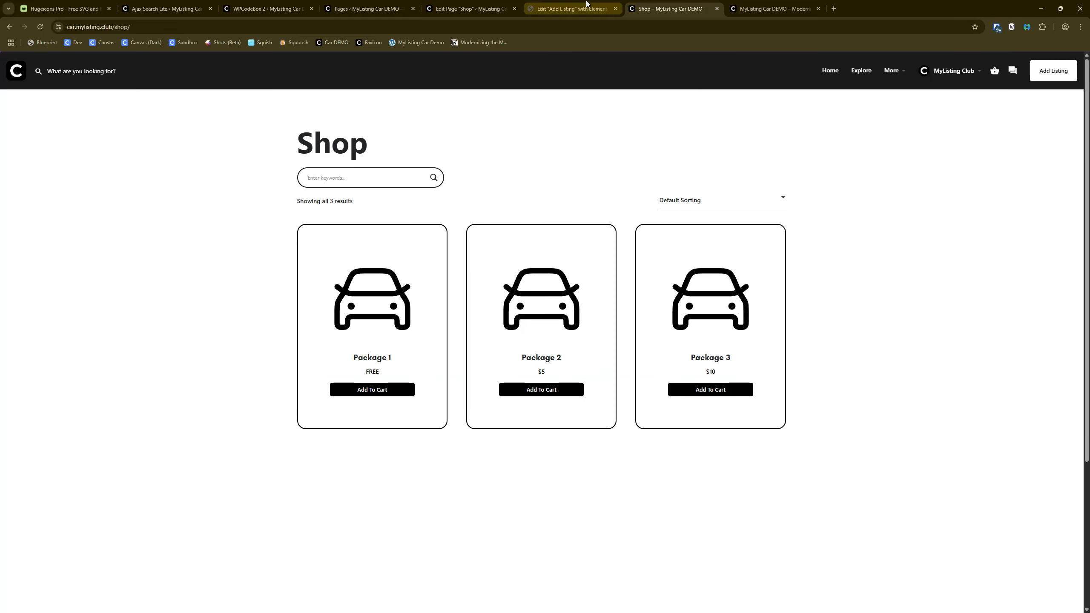
click(394, 4)
right_click(205, 188)
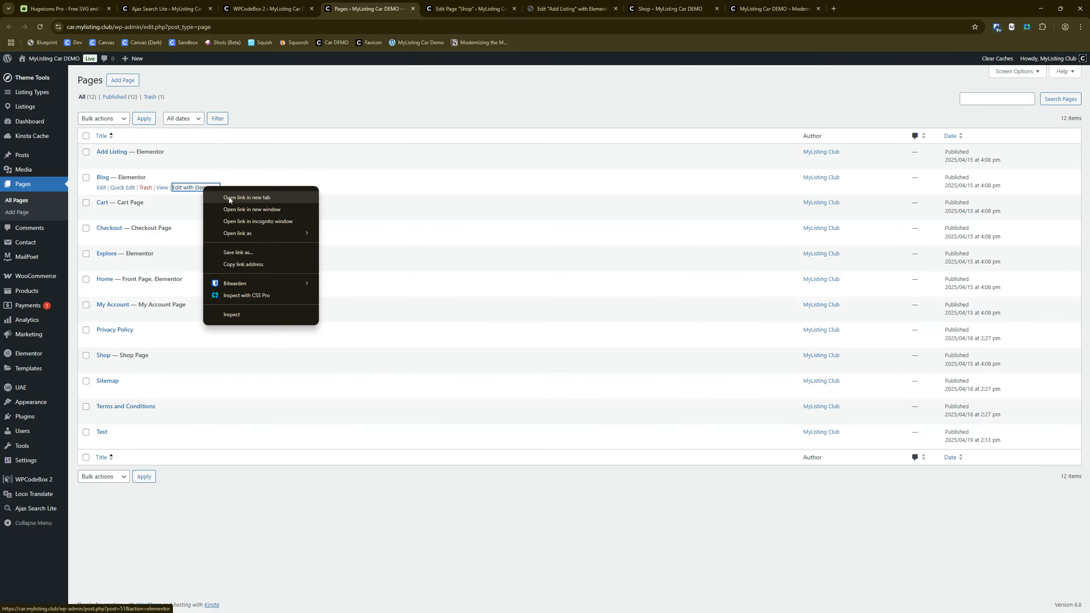
click(247, 198)
click(466, 9)
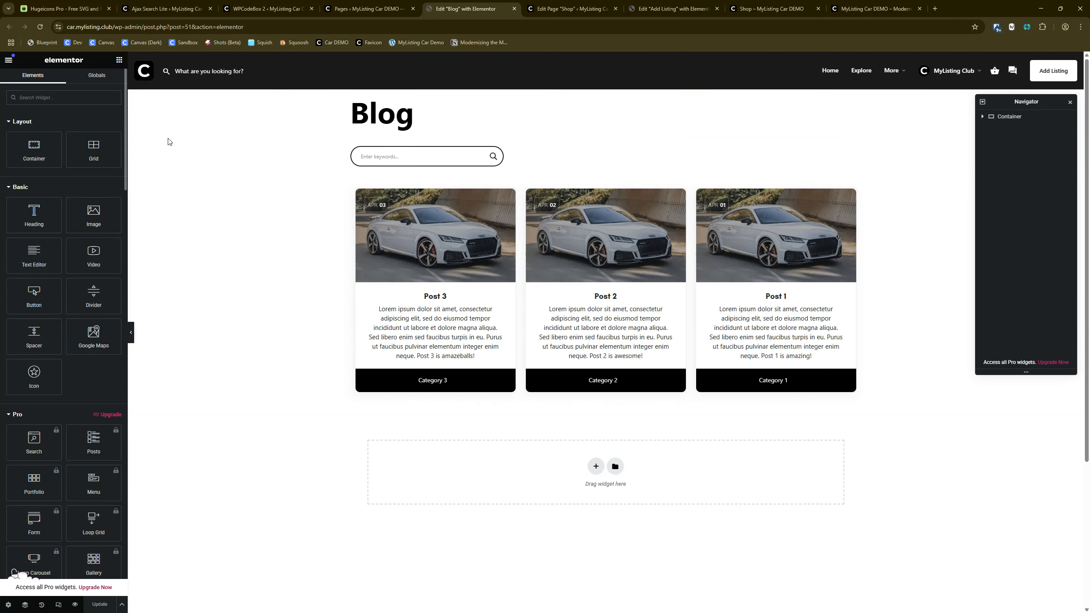
click(489, 171)
click(94, 81)
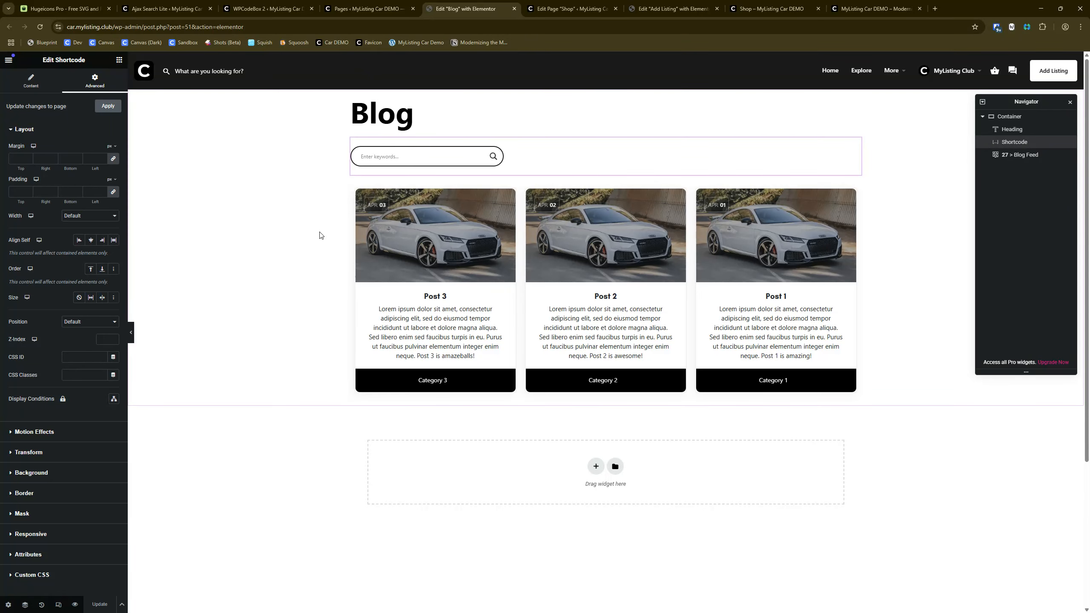
Compare the plugin's search box margins with the Blog shortcode's layout controls, the Shop page's shortcode block and the live Shop search box
click(165, 9)
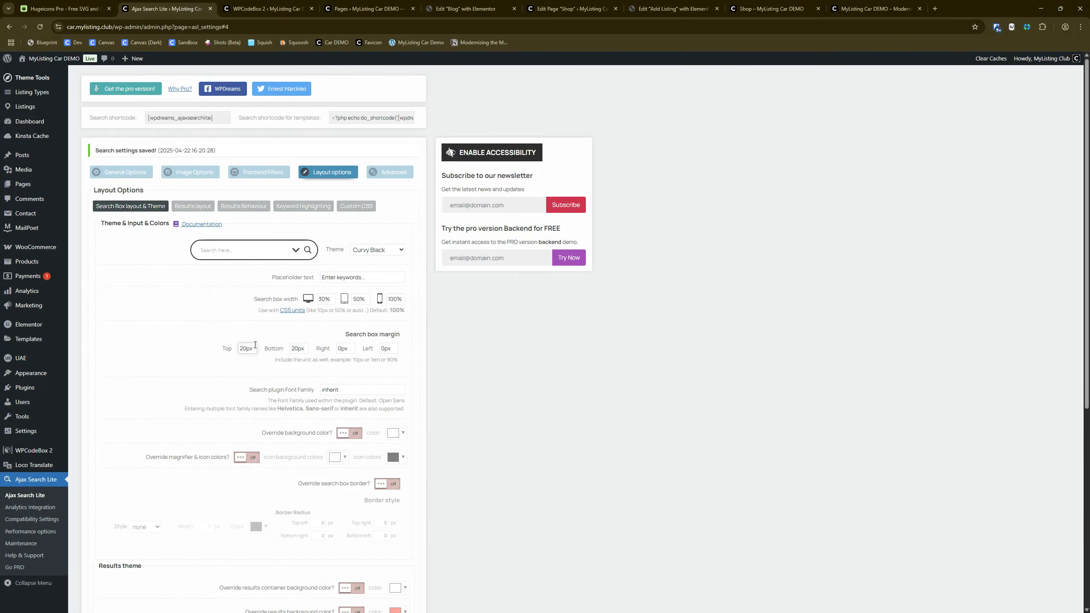
click(554, 5)
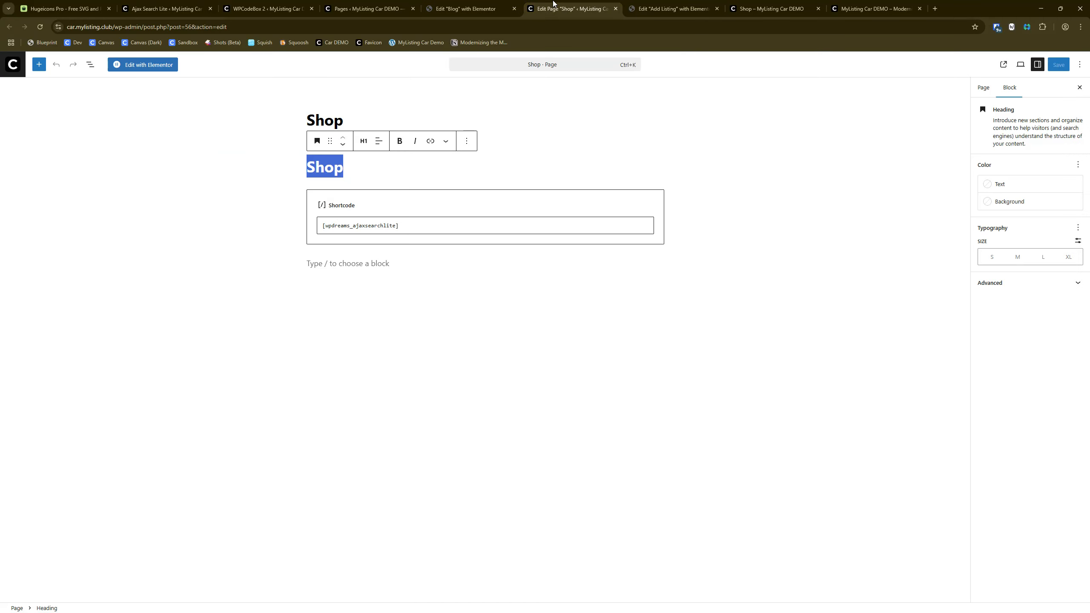
click(466, 8)
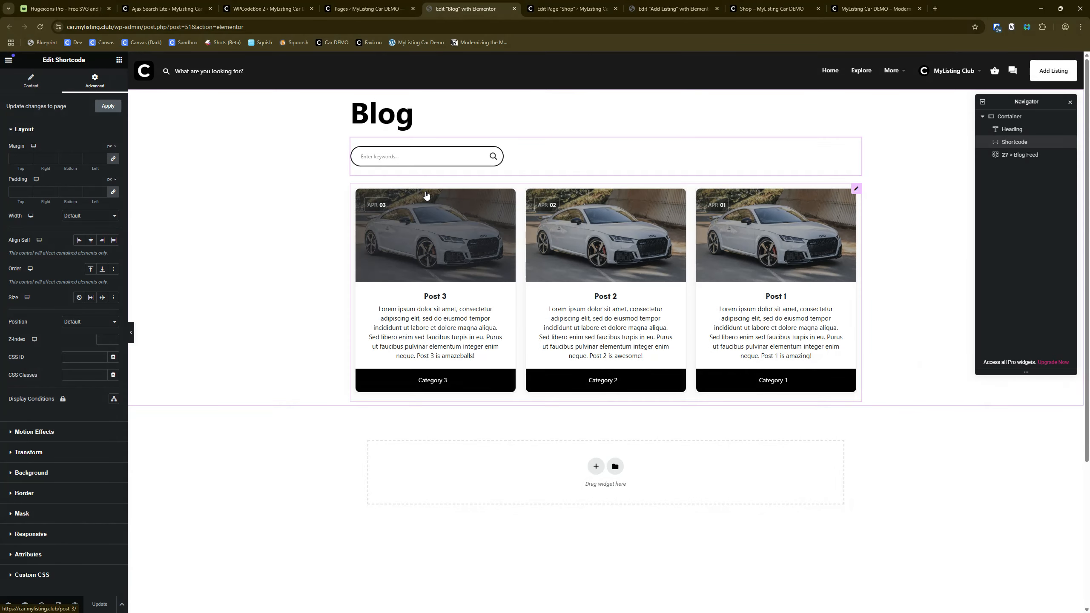
click(201, 4)
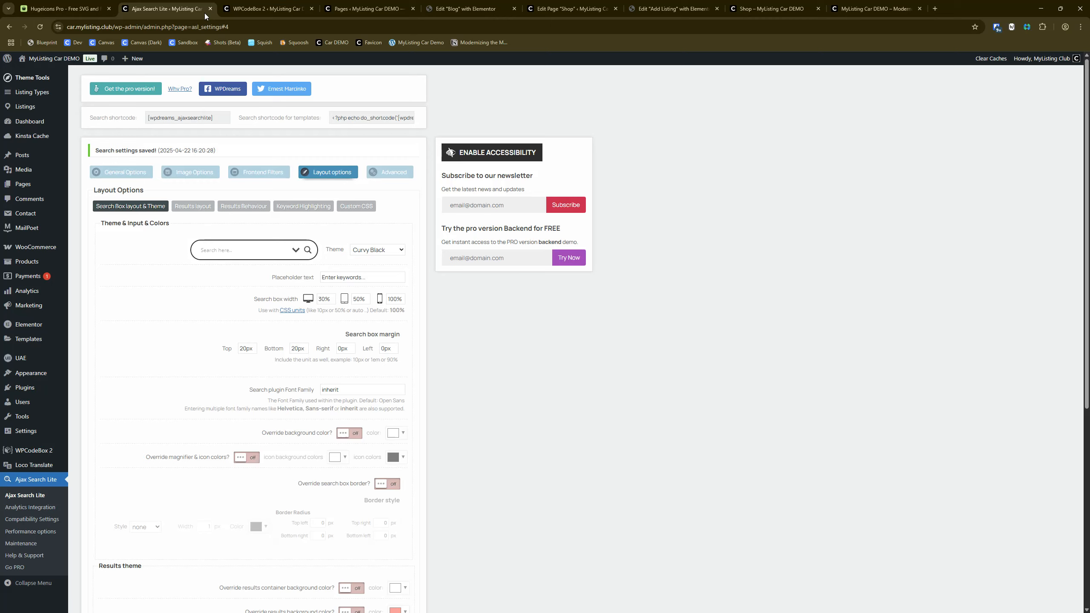
click(766, 8)
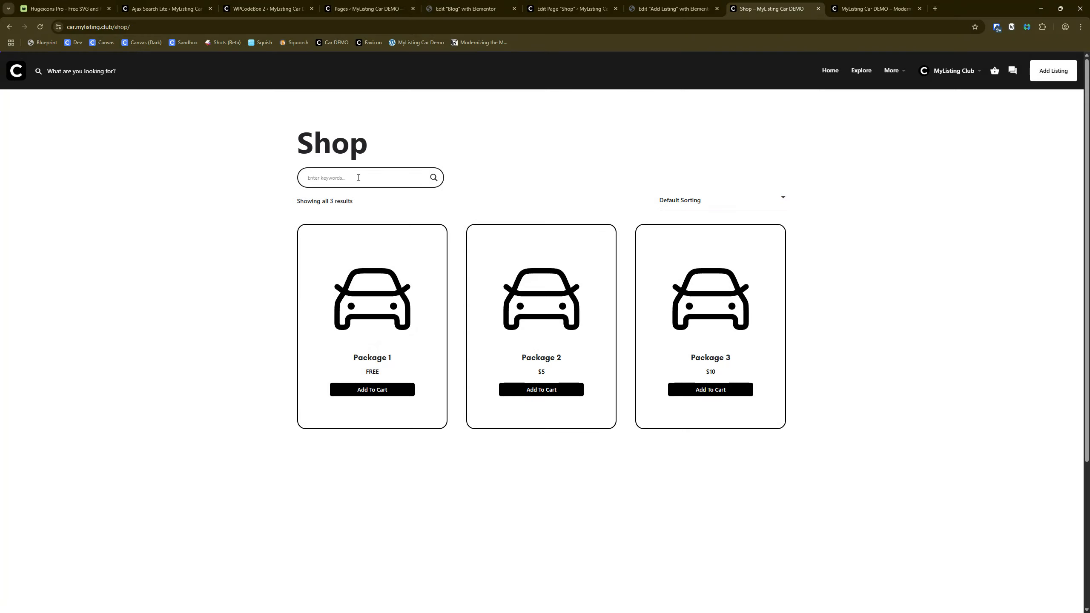
Recheck the Blog search shortcode and the Ajax Search Lite options, close the Blog editor and return to the Pages list
key(ctrl+Page_Up)
key(ctrl+Page_Up)
key(ctrl+Page_Up)
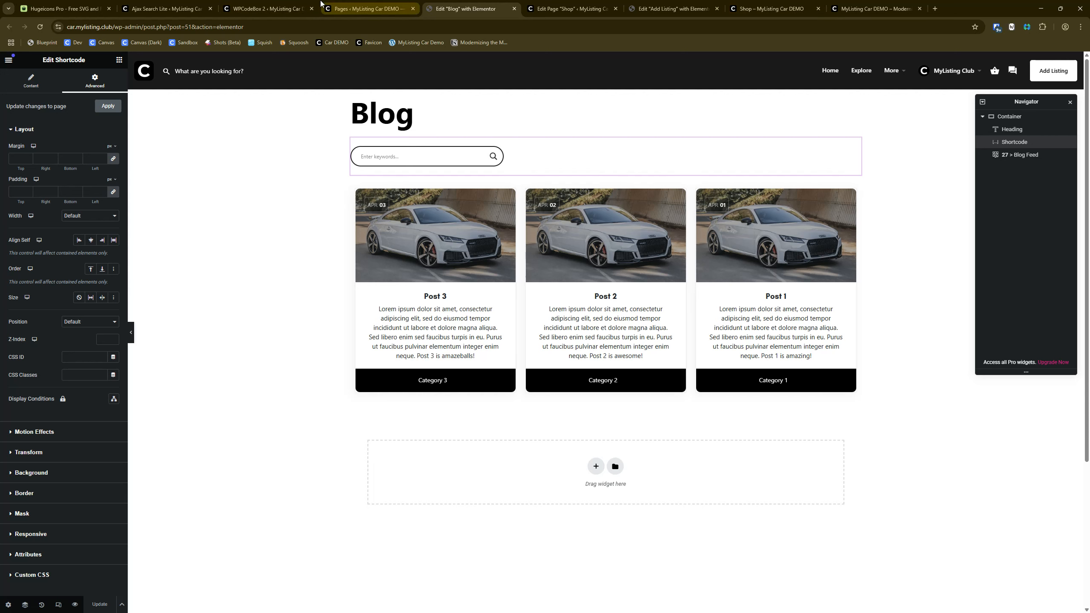
click(168, 5)
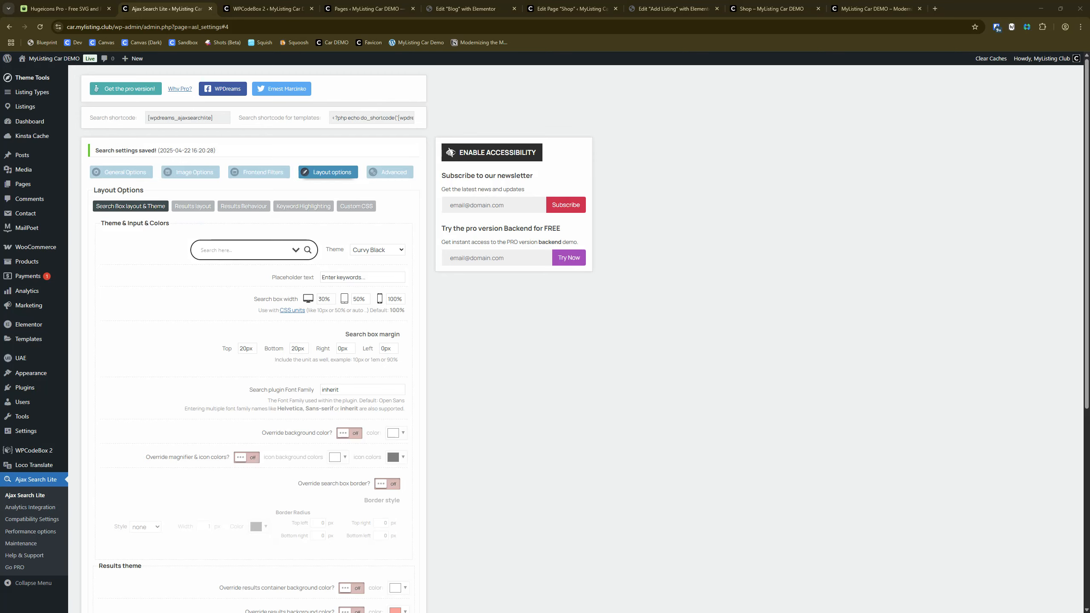
click(673, 8)
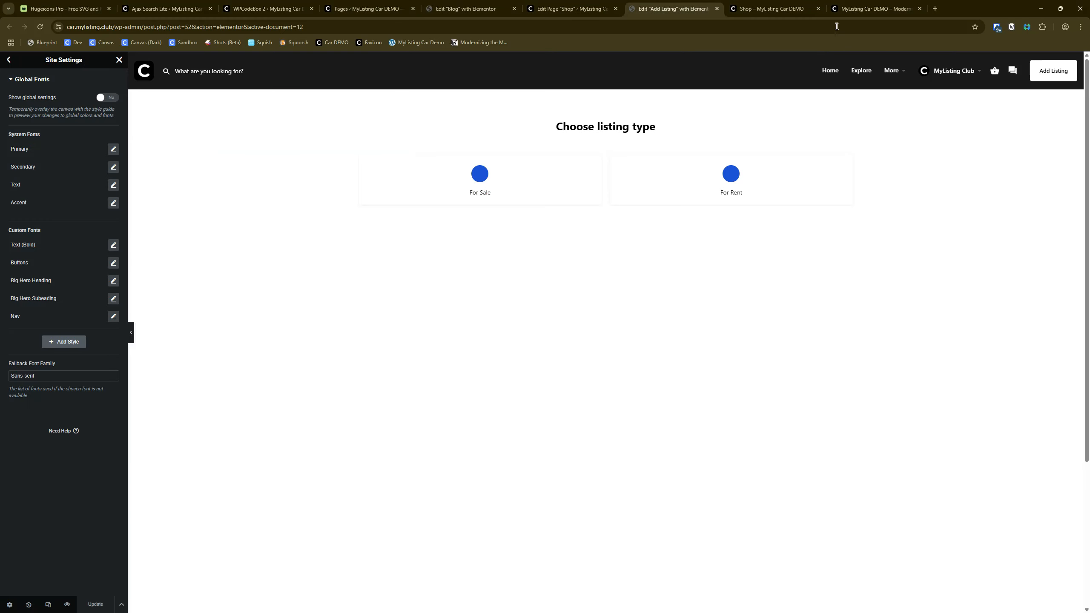
click(365, 9)
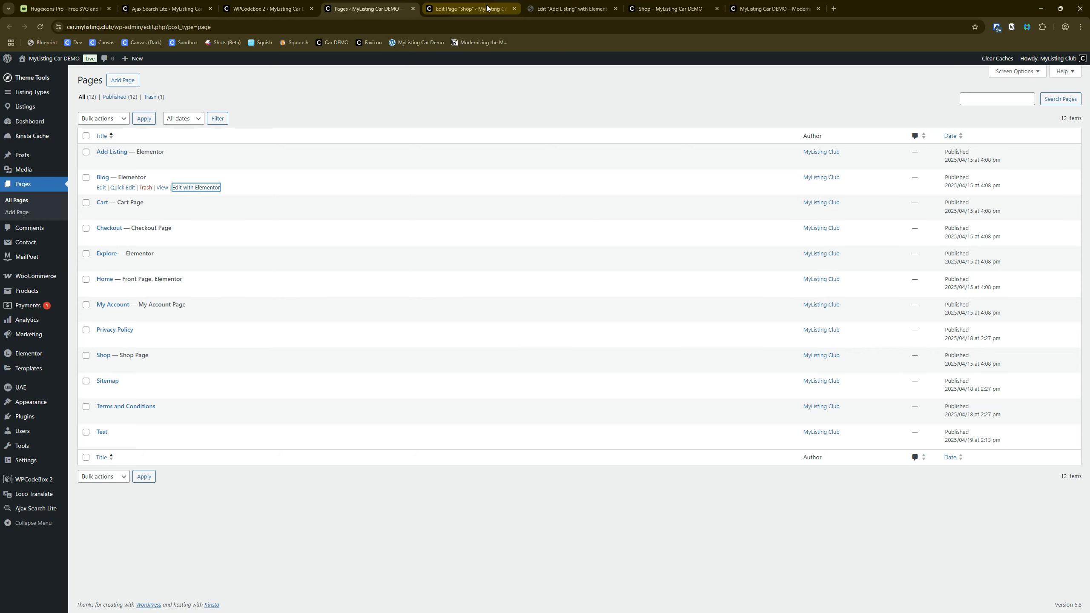
Bring up the Shop page editor and open the original MyListing Car Demo's Shop page in a new tab
click(514, 9)
click(664, 120)
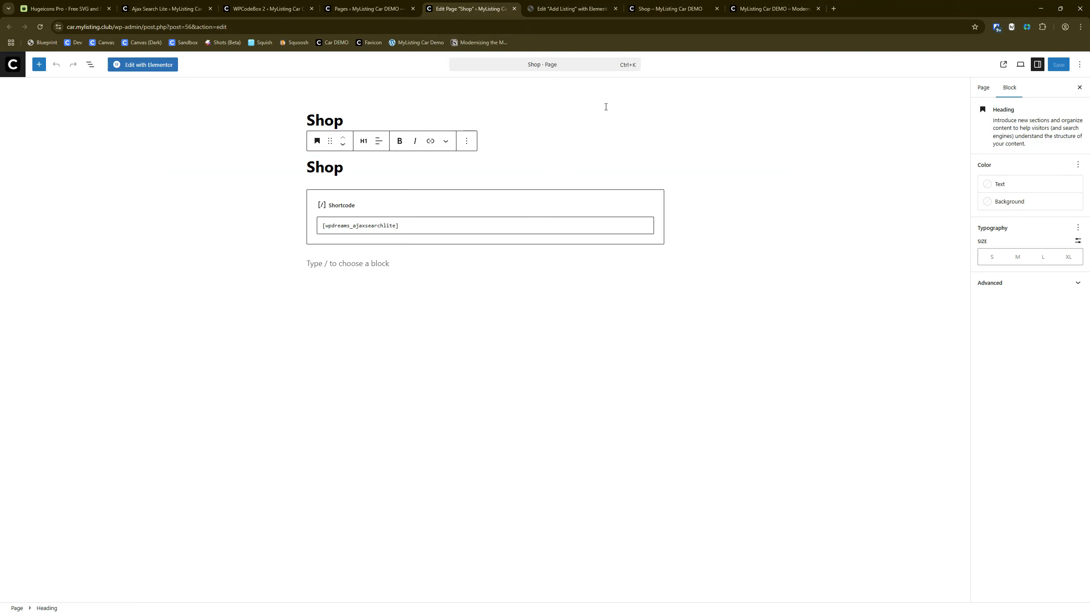
key(ctrl+t)
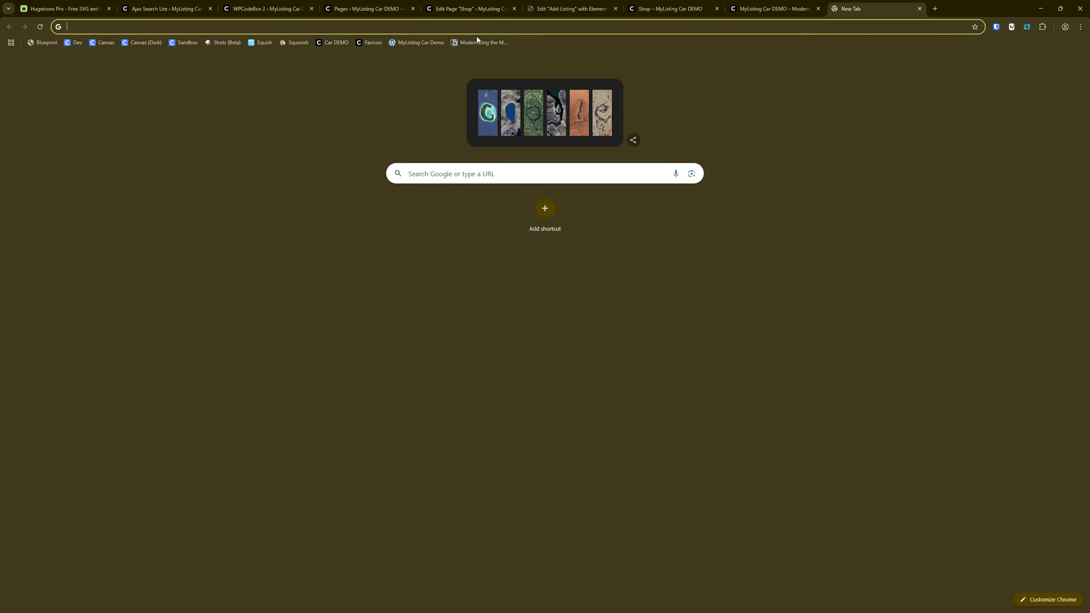
click(415, 42)
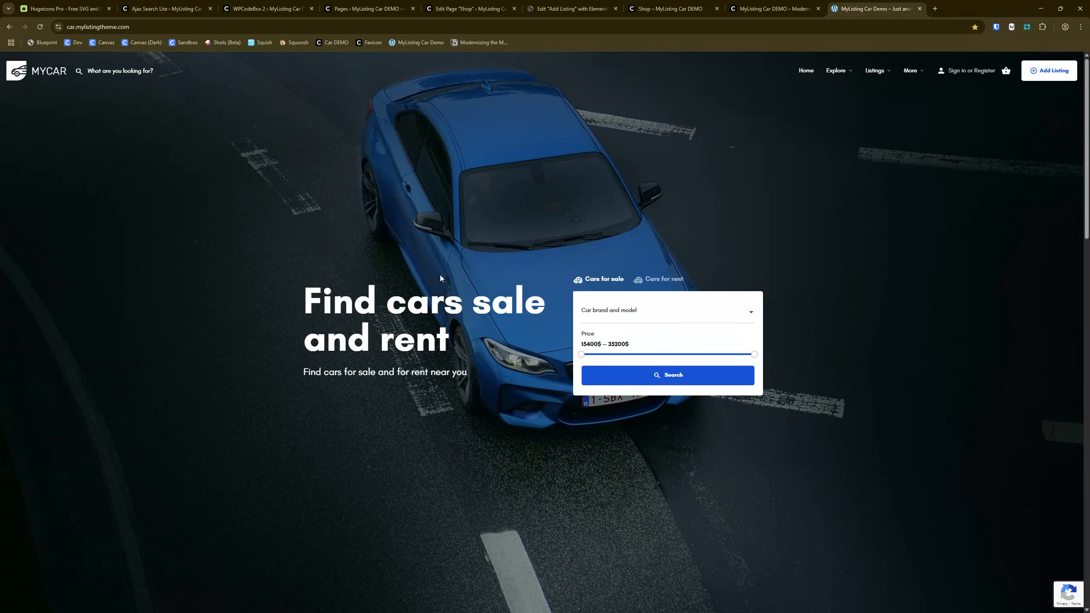
mouse_move(920, 73)
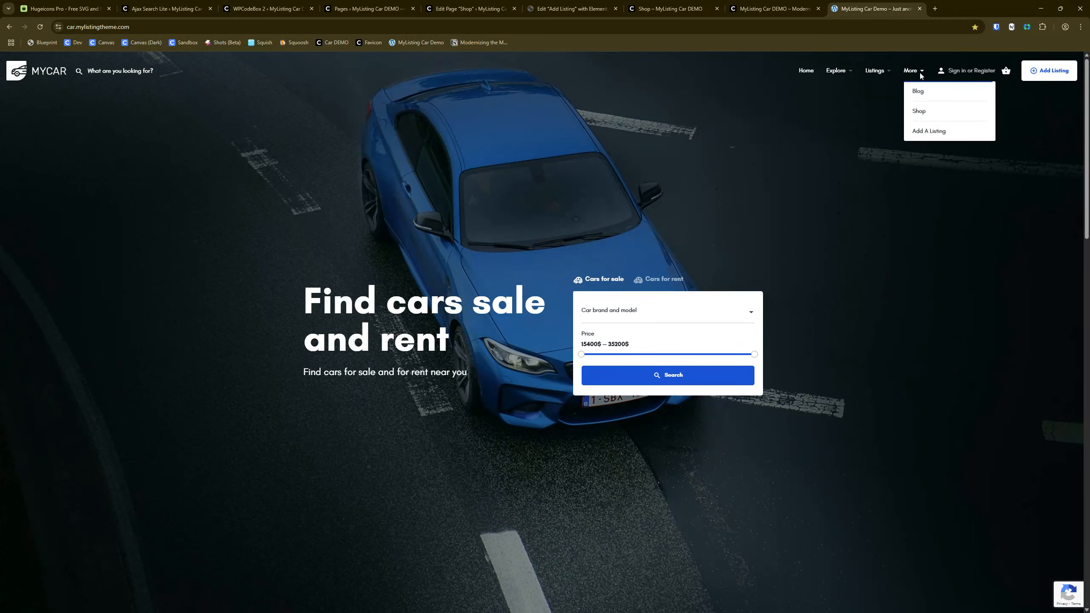
click(921, 110)
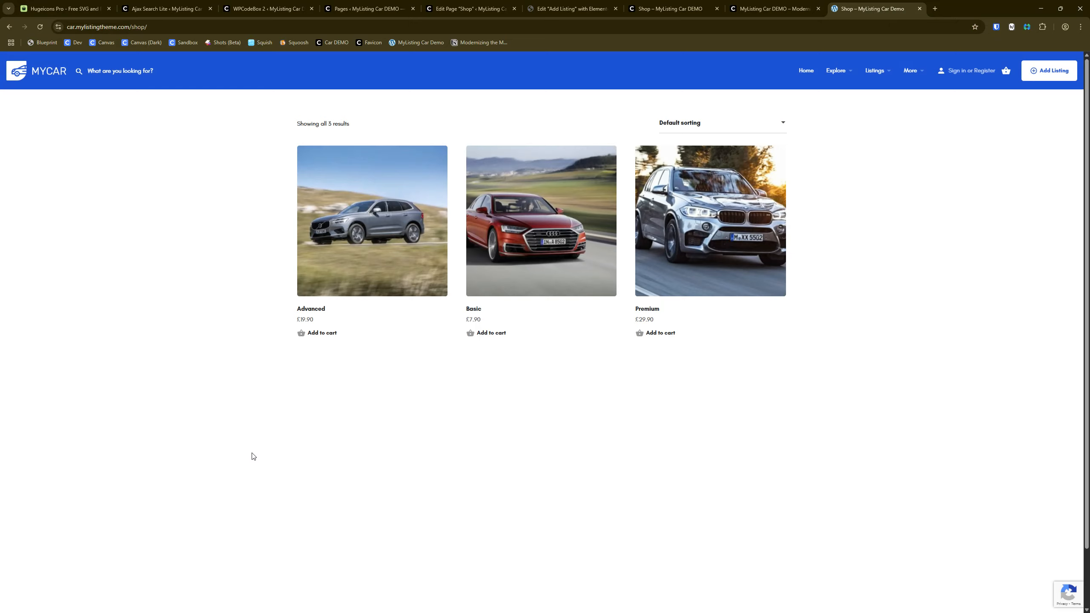
Compare the Shop page's editor blocks, the customised live Shop page and the original demo shop, closing the customised site's home tab
click(449, 7)
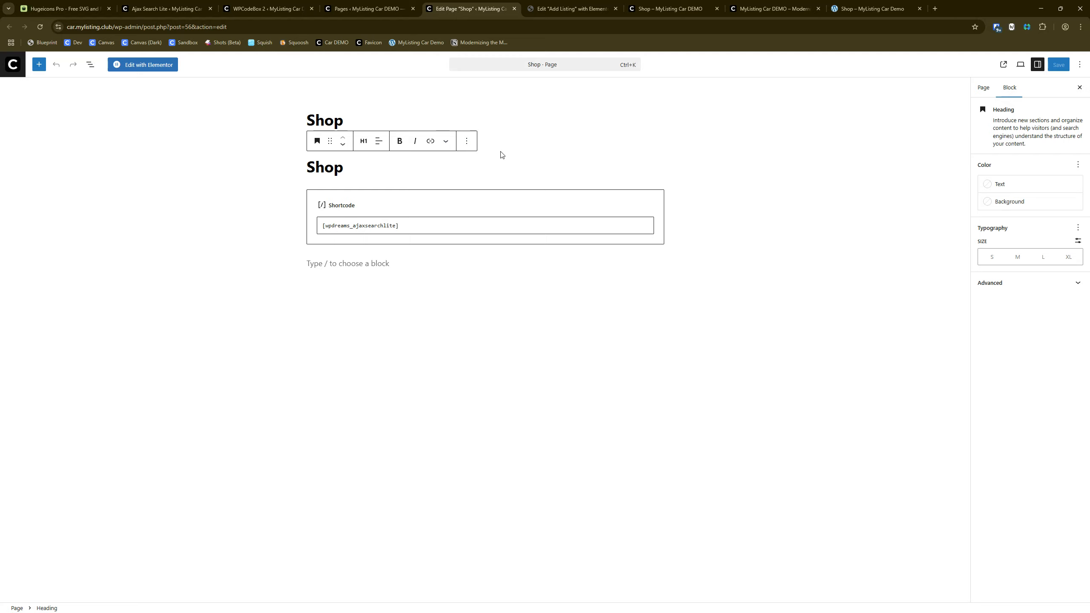
click(772, 8)
click(874, 8)
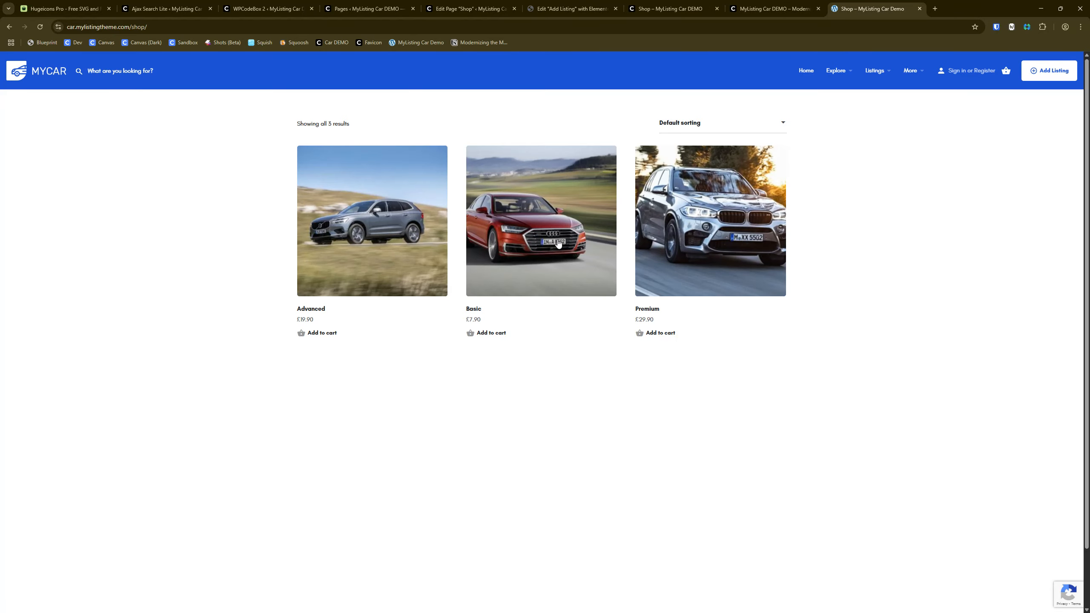
click(737, 9)
click(669, 6)
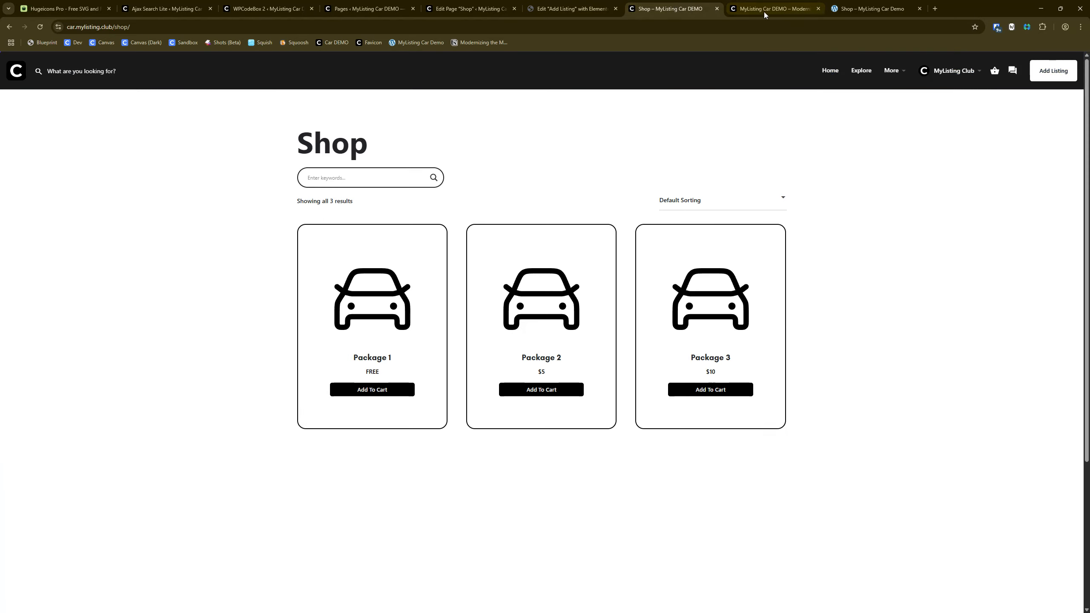
click(818, 9)
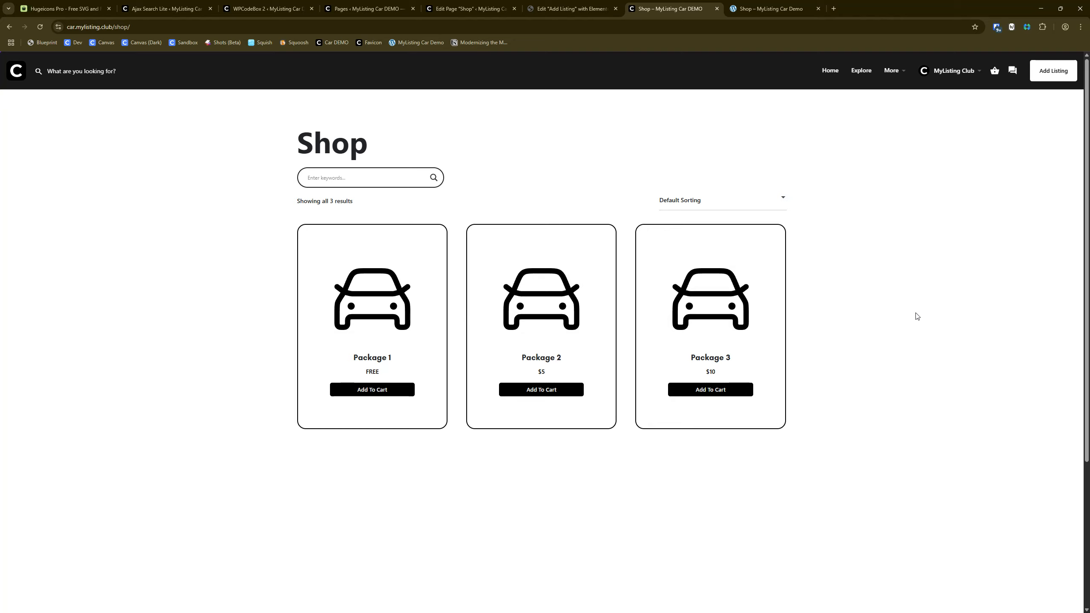
click(786, 3)
click(669, 8)
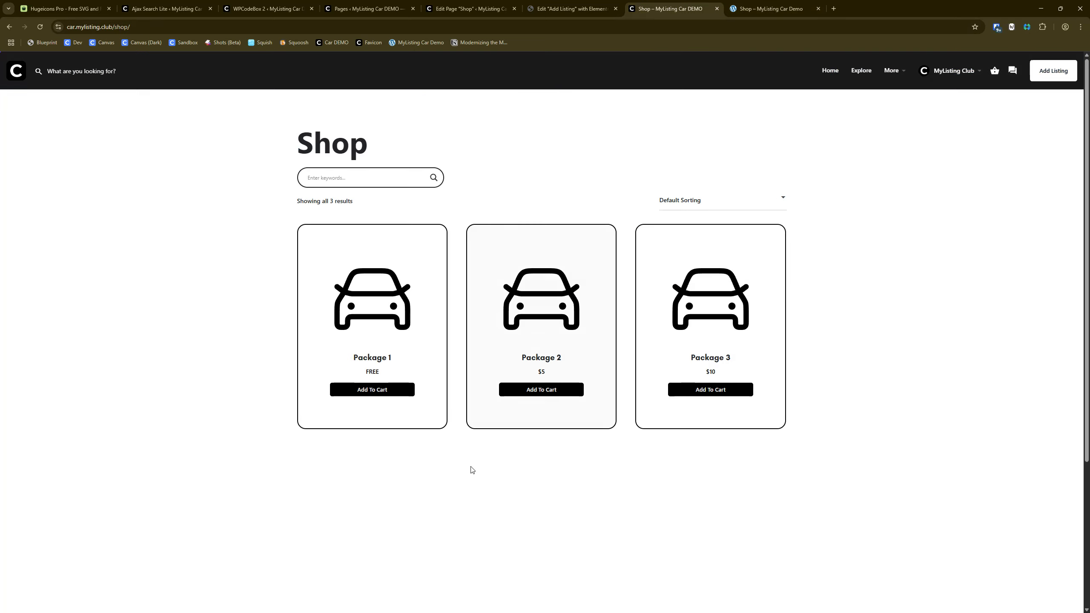
click(573, 8)
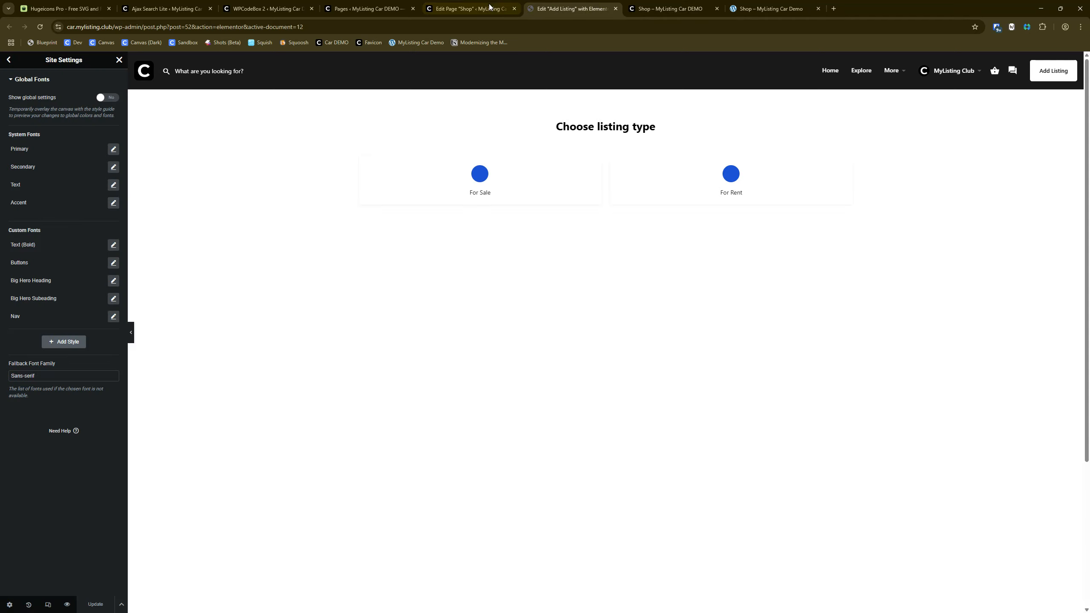
click(489, 6)
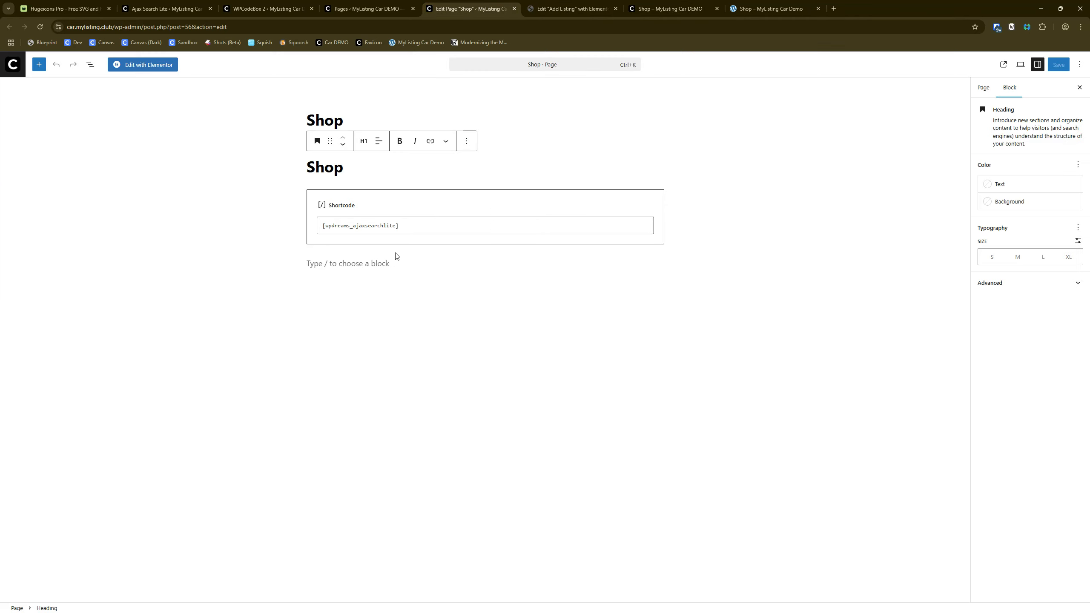
click(667, 9)
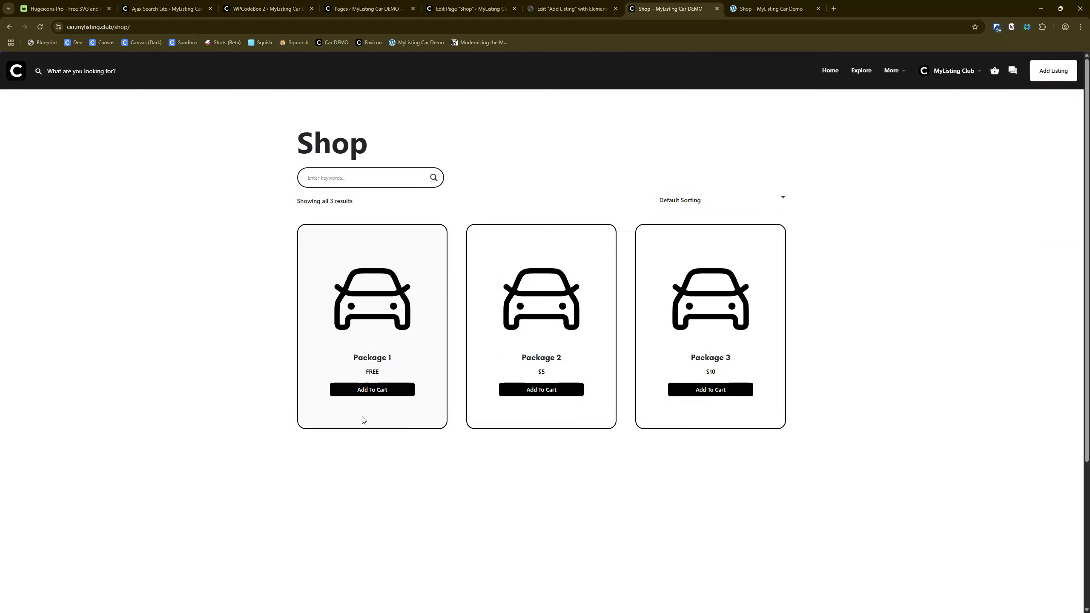
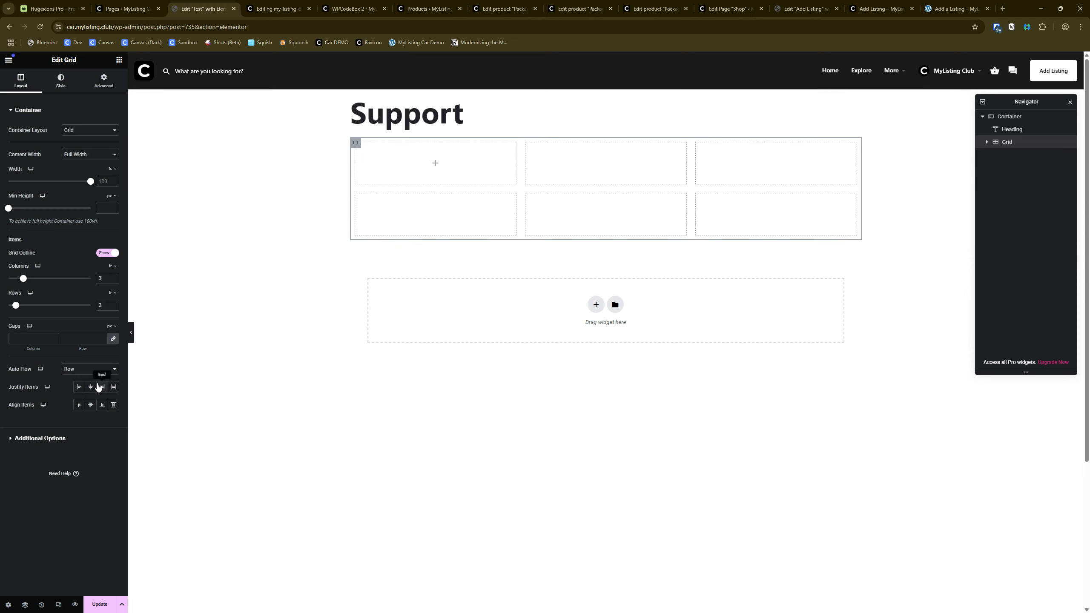
Set the grid below the Support heading to 3 columns and 1 row
drag(104, 281, 98, 280)
text(3)
text(1)
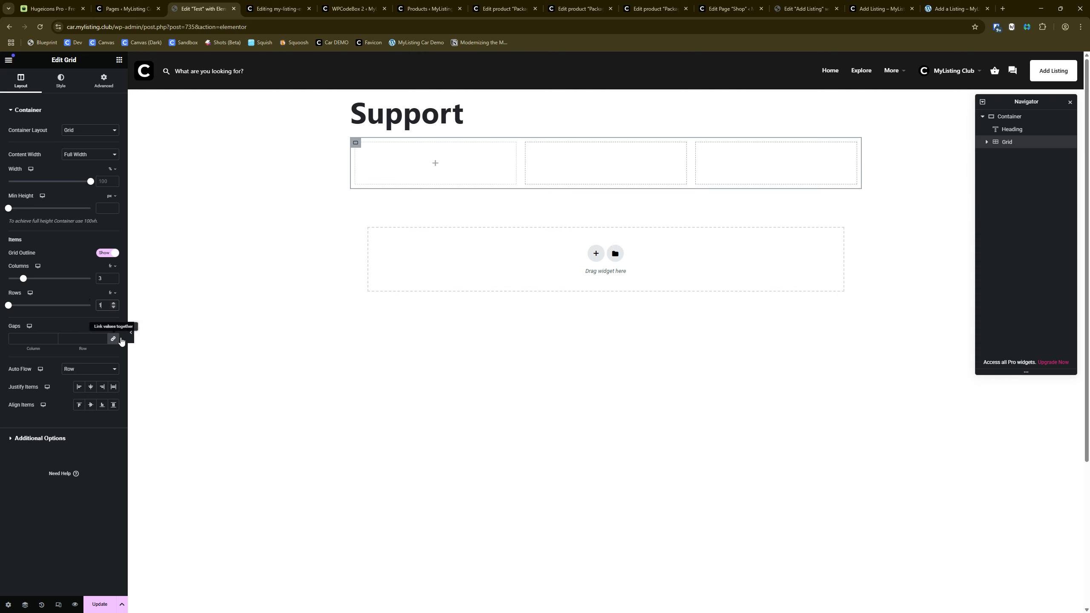
Search the widgets for "icon" and add an Icon Box to the grid's first cell
click(119, 60)
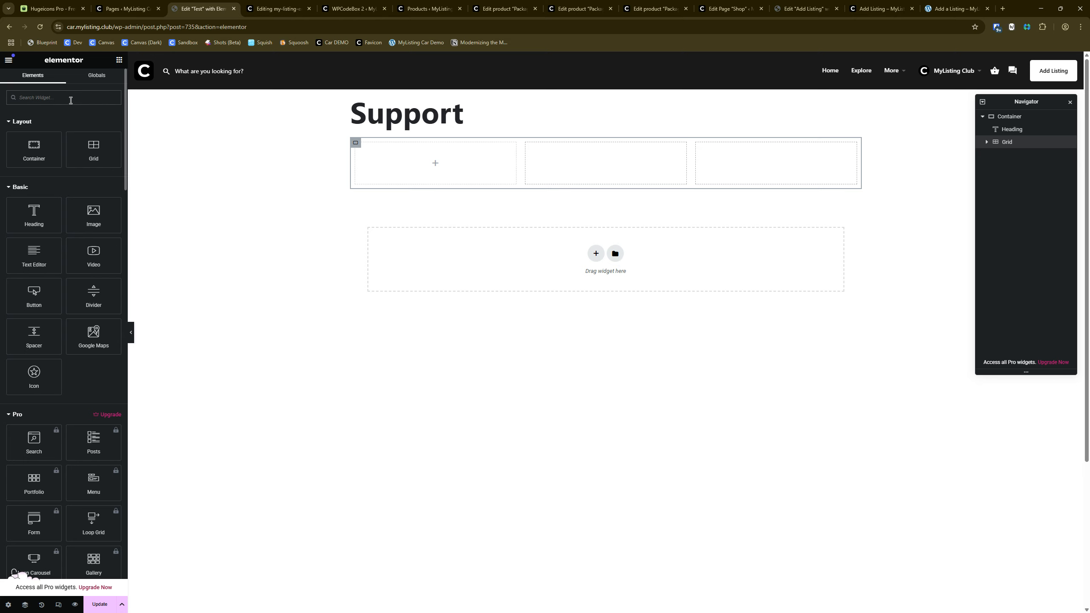
text(icon)
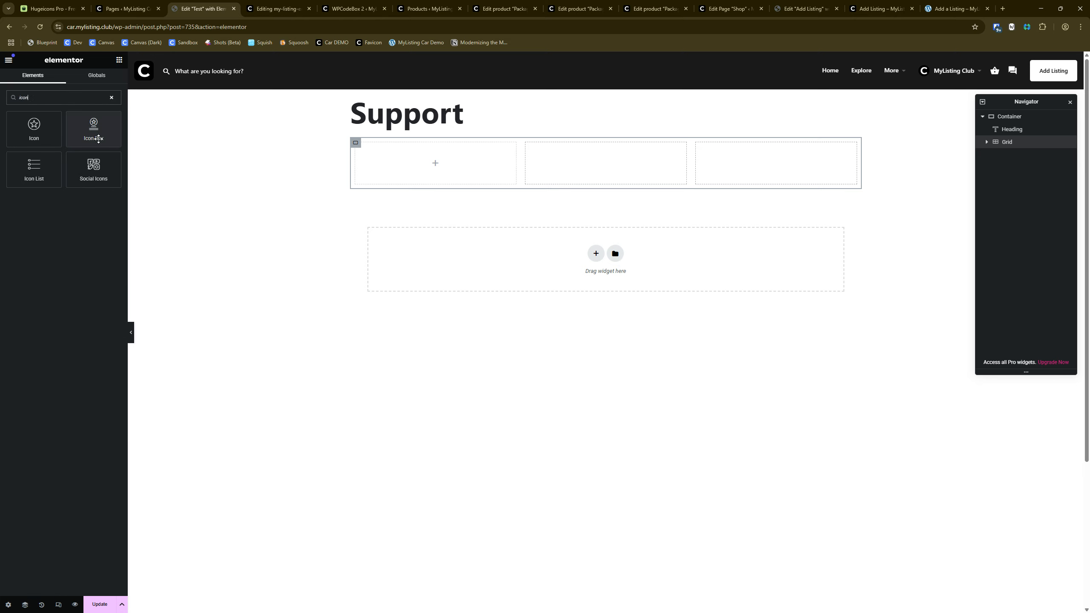
drag(94, 126, 438, 165)
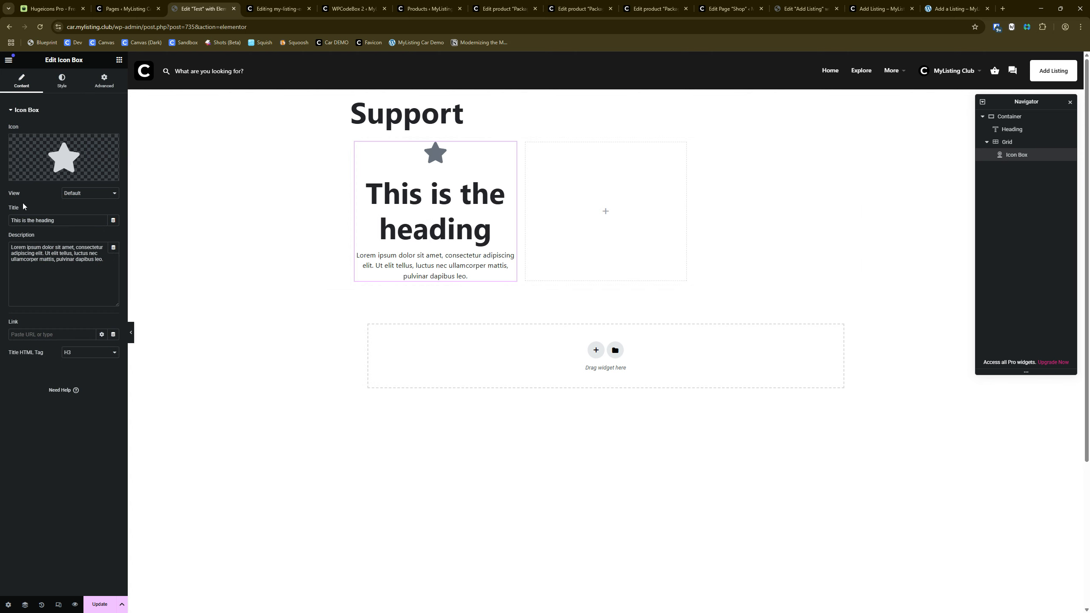
Try the Stacked view on the icon box and restore the Default view
click(86, 194)
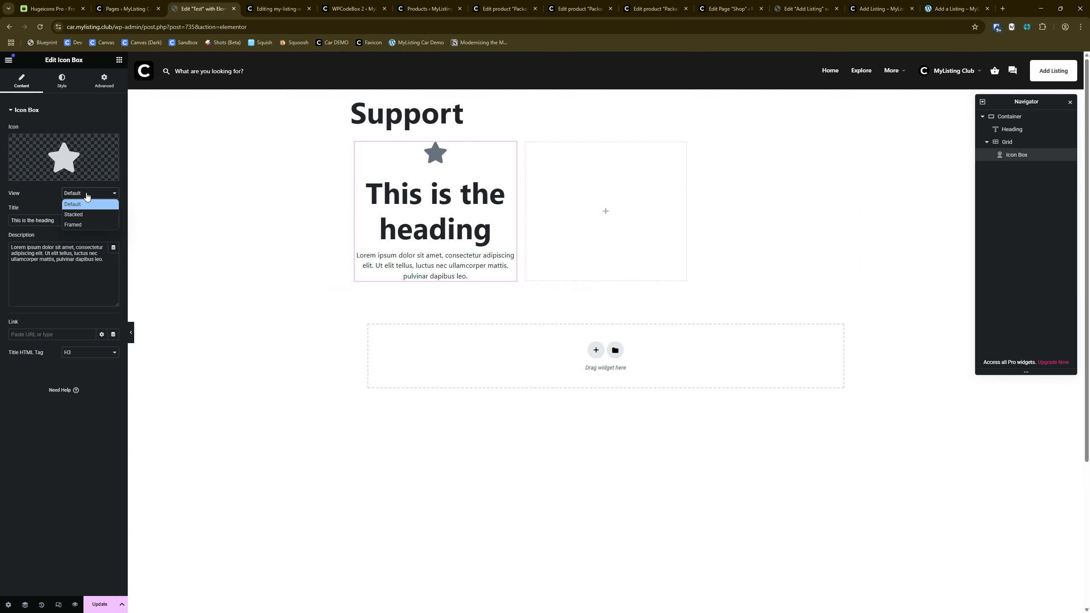
click(85, 214)
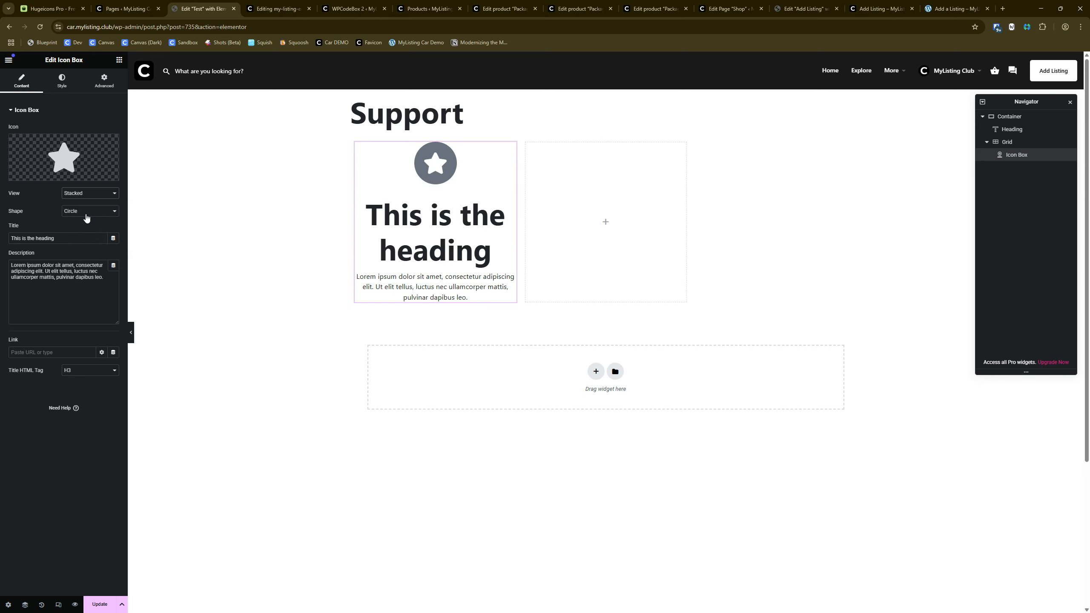
click(87, 196)
click(86, 204)
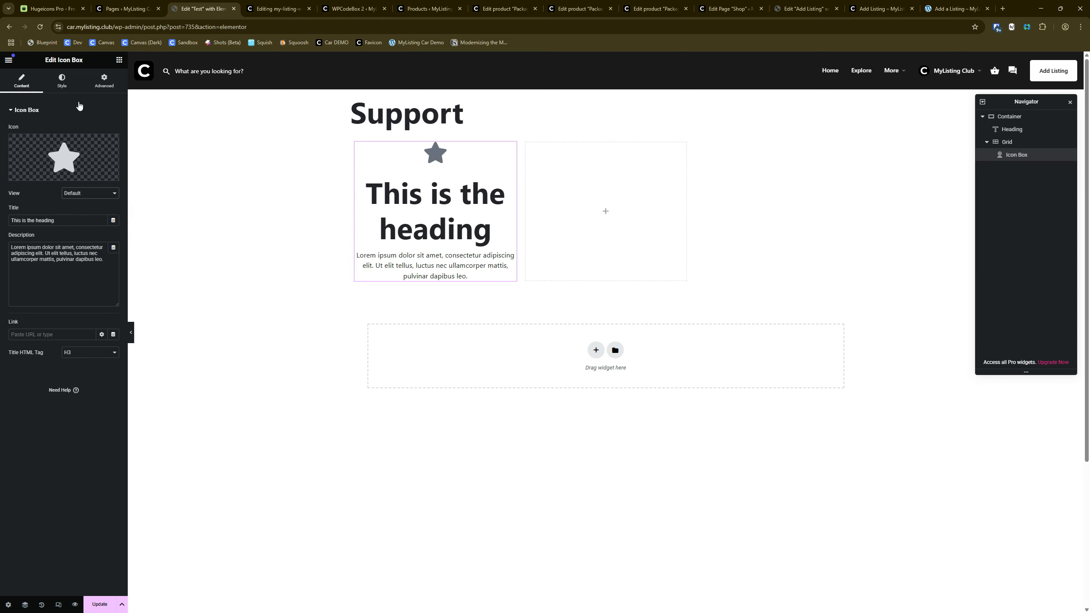
Place the icon to the left of the text with Middle vertical alignment and set the icon box's title HTML tag to H2
click(60, 84)
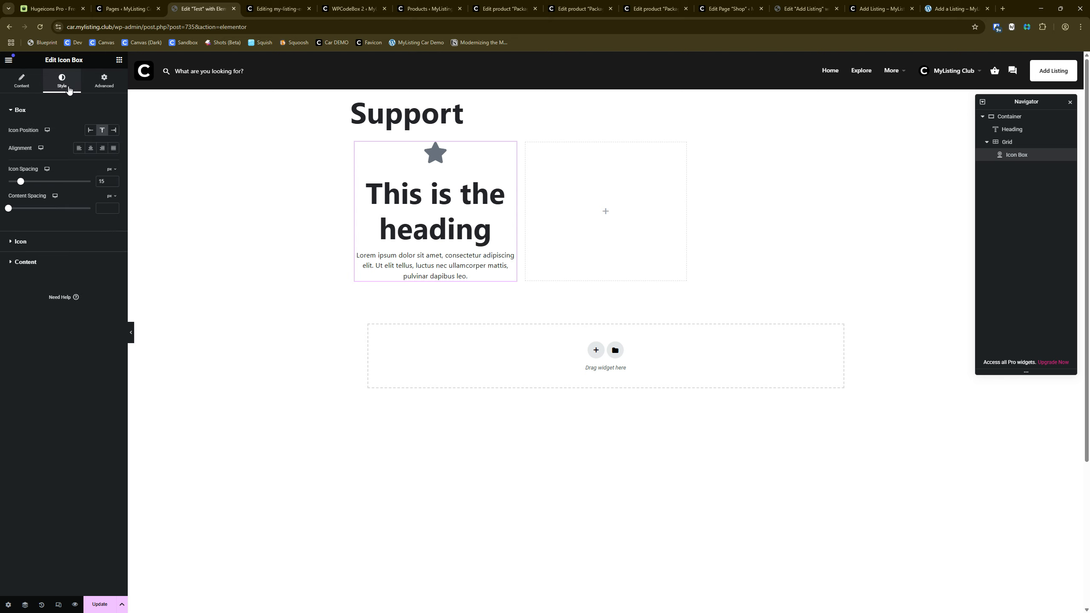
click(91, 130)
click(102, 148)
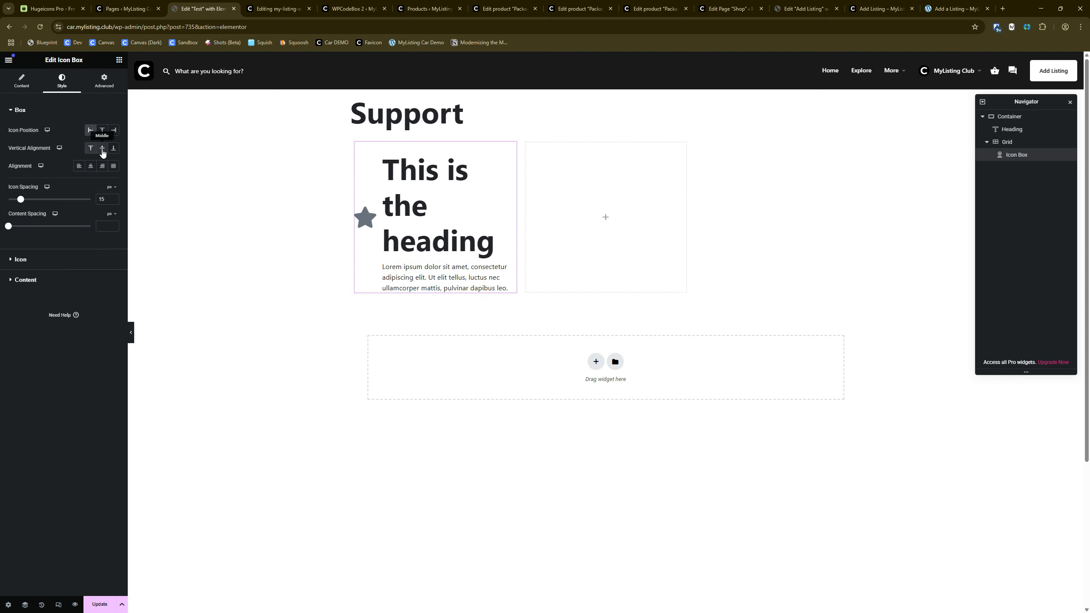
click(21, 81)
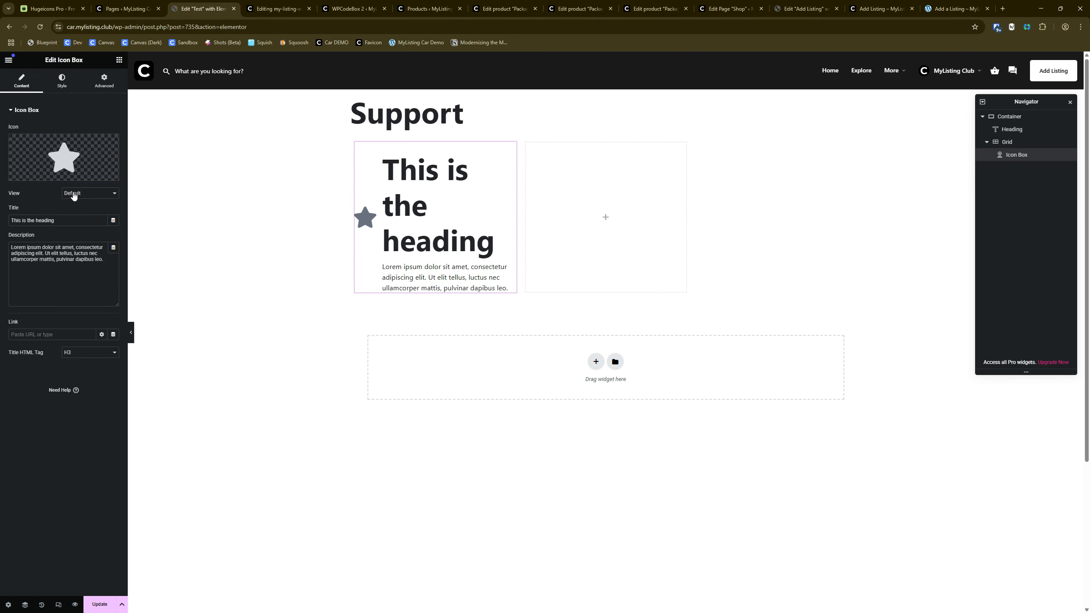
click(72, 352)
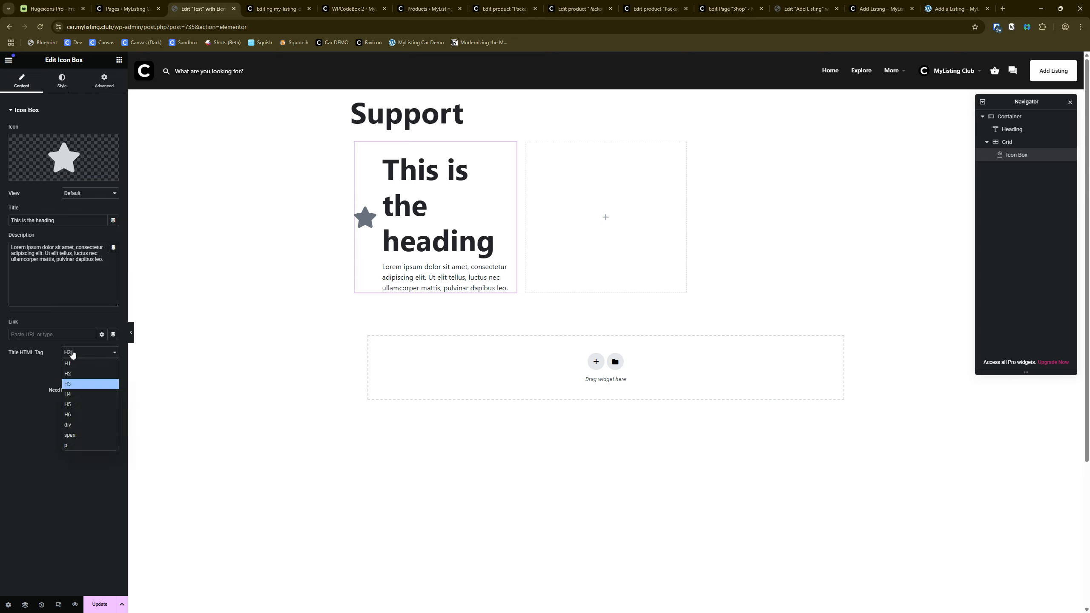
click(77, 374)
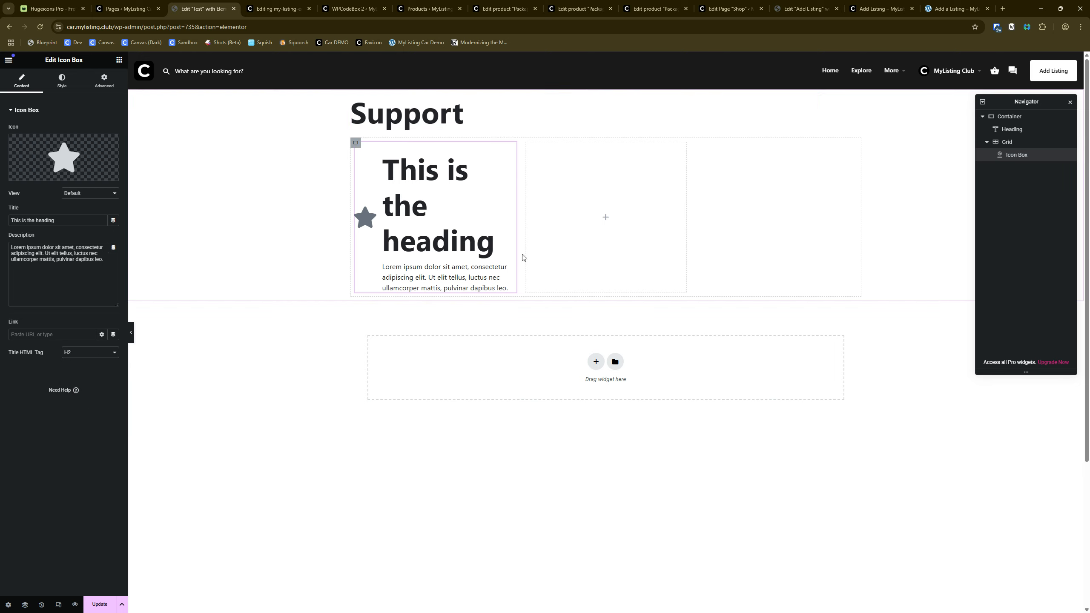
Try the Secondary global font on the icon box title and settle on Text (Bold)
click(62, 81)
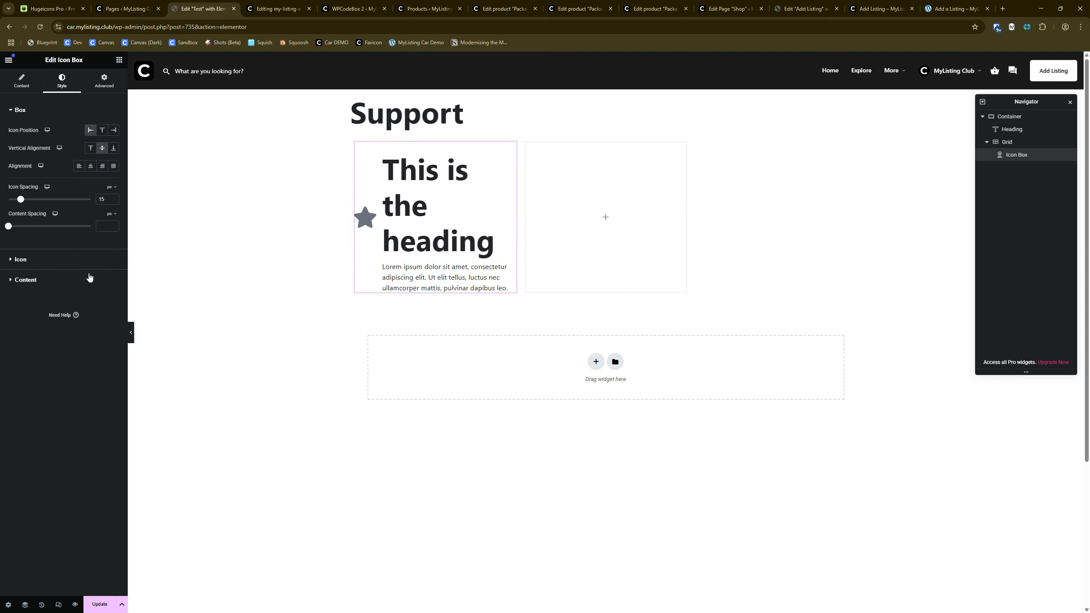
click(46, 279)
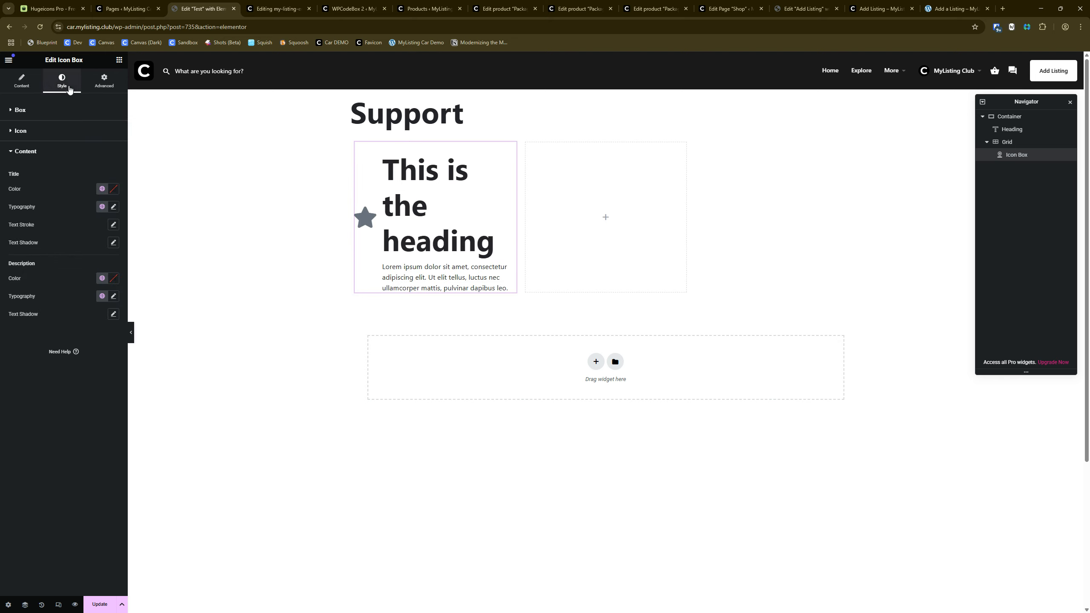
click(102, 207)
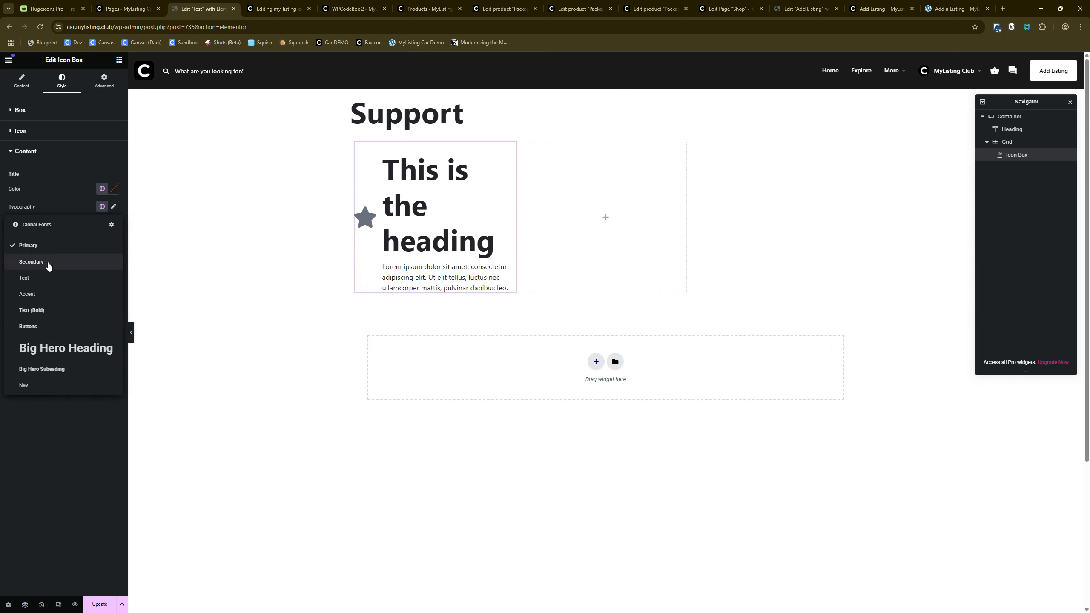
click(32, 262)
click(102, 207)
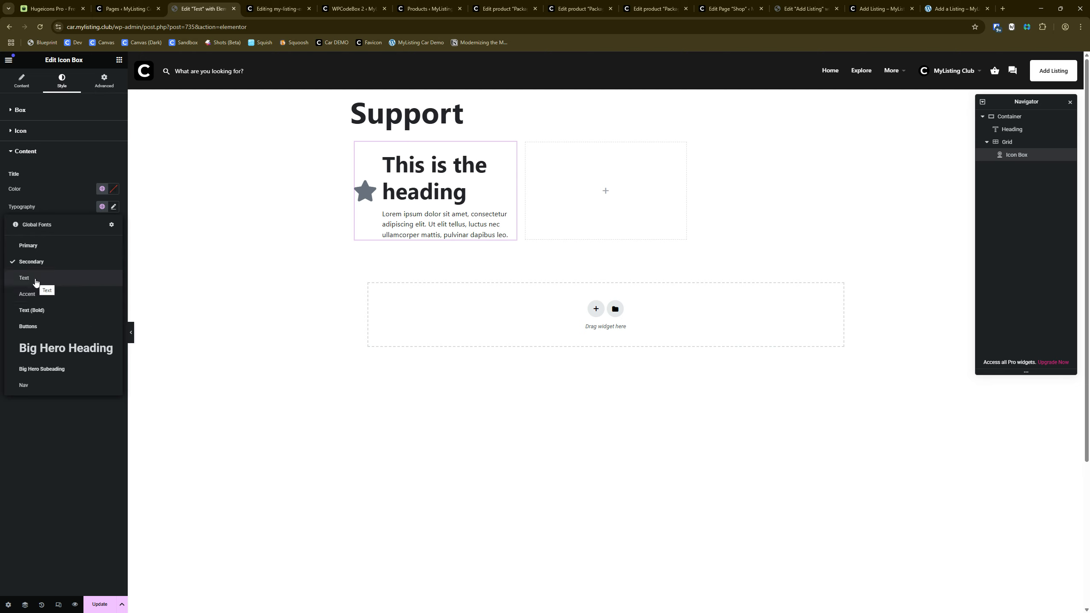
click(34, 310)
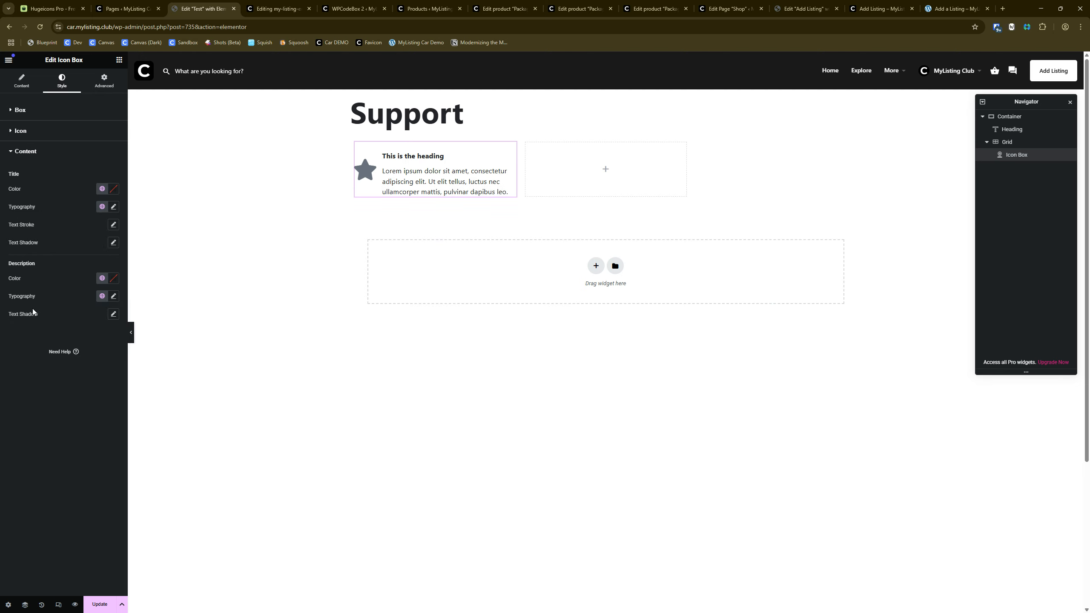
Change the icon box title to "FAQs" and delete its placeholder description
click(24, 81)
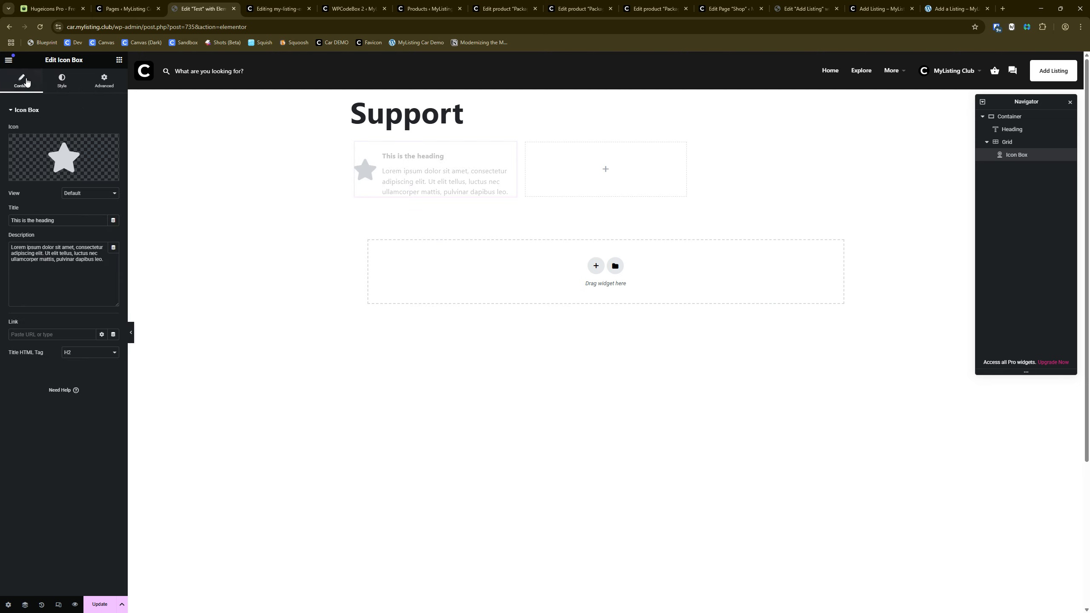
triple_click(66, 250)
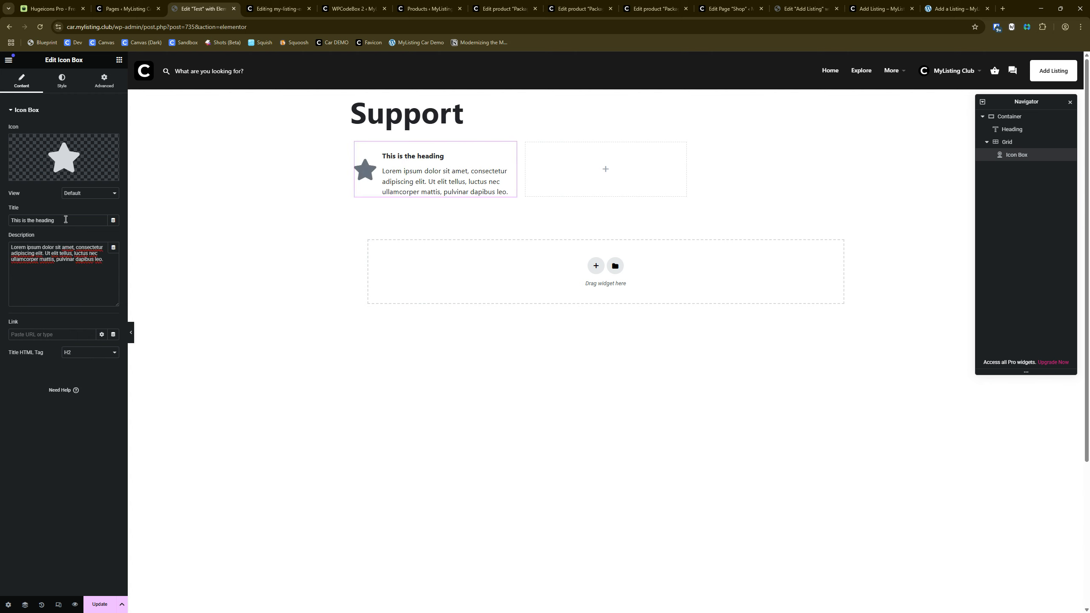
triple_click(65, 220)
text(F)
triple_click(36, 253)
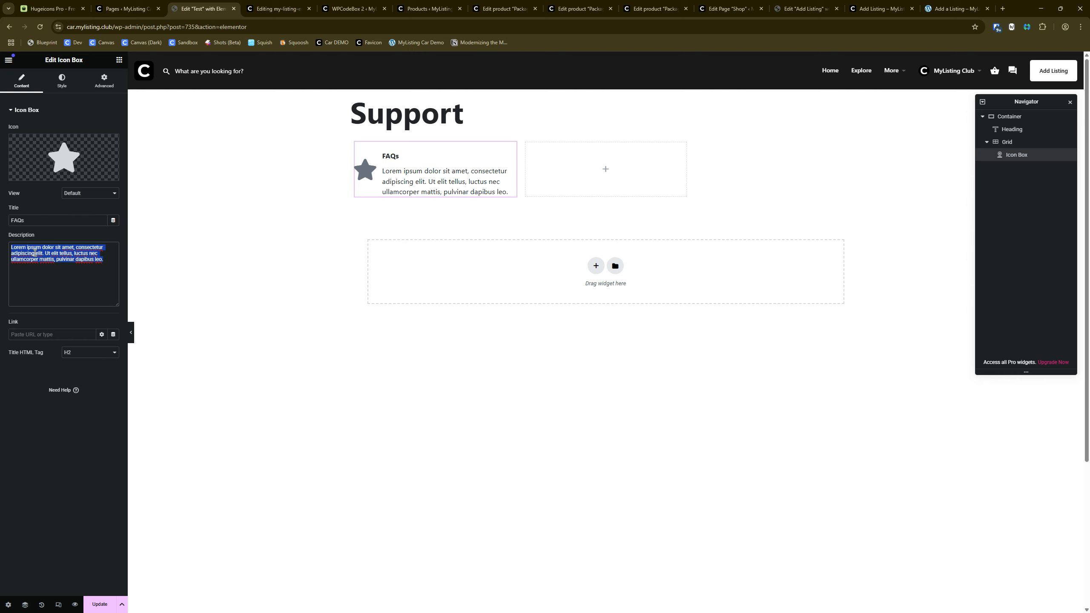
key(BackSpace)
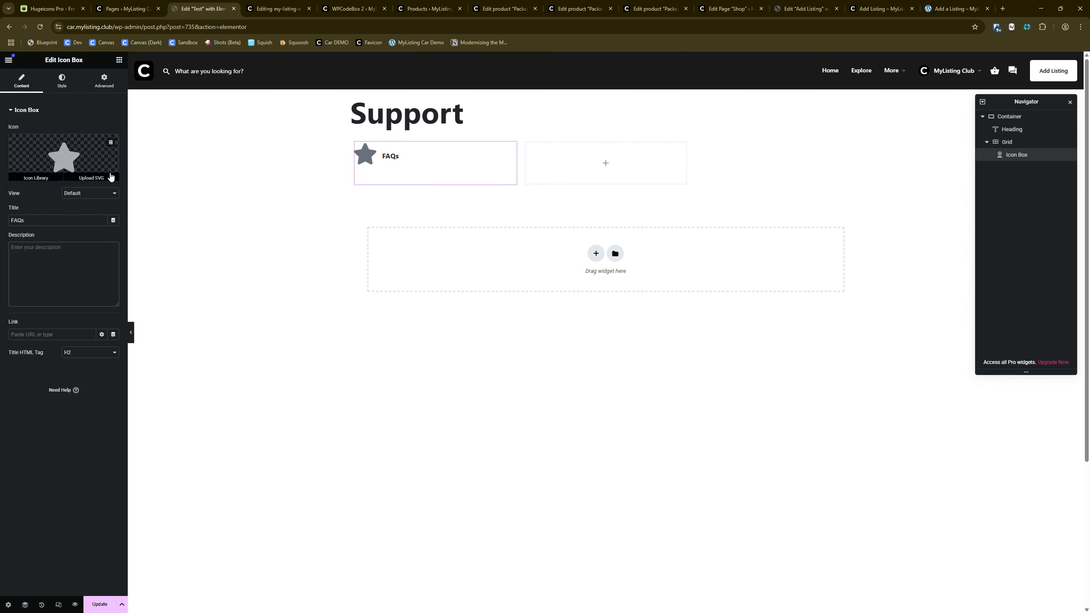
Compare the Left and Top icon positions for the FAQs icon box and place the icon above the title
click(62, 85)
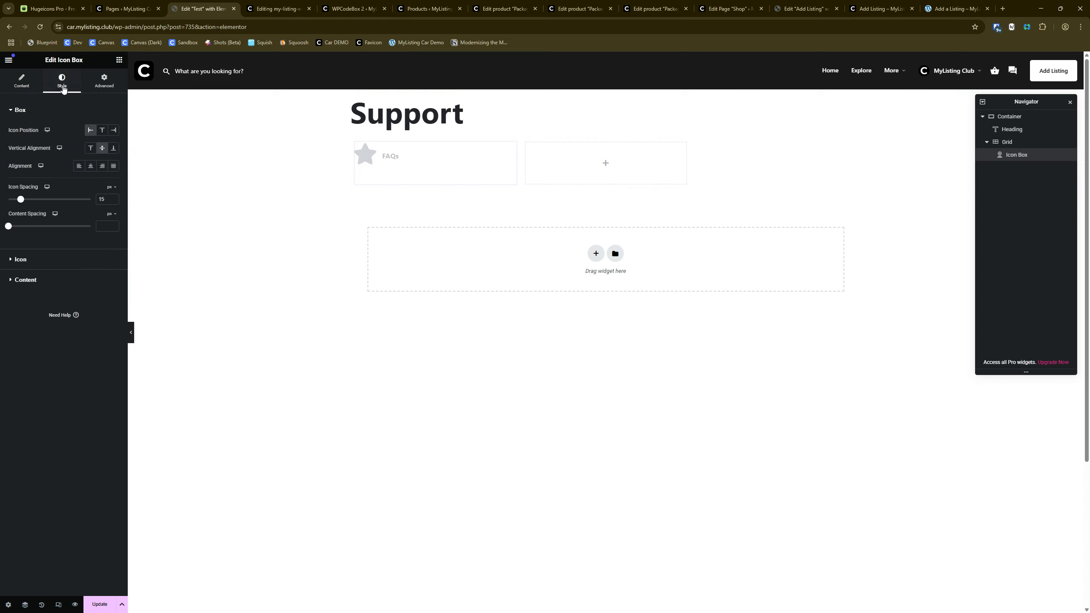
click(103, 131)
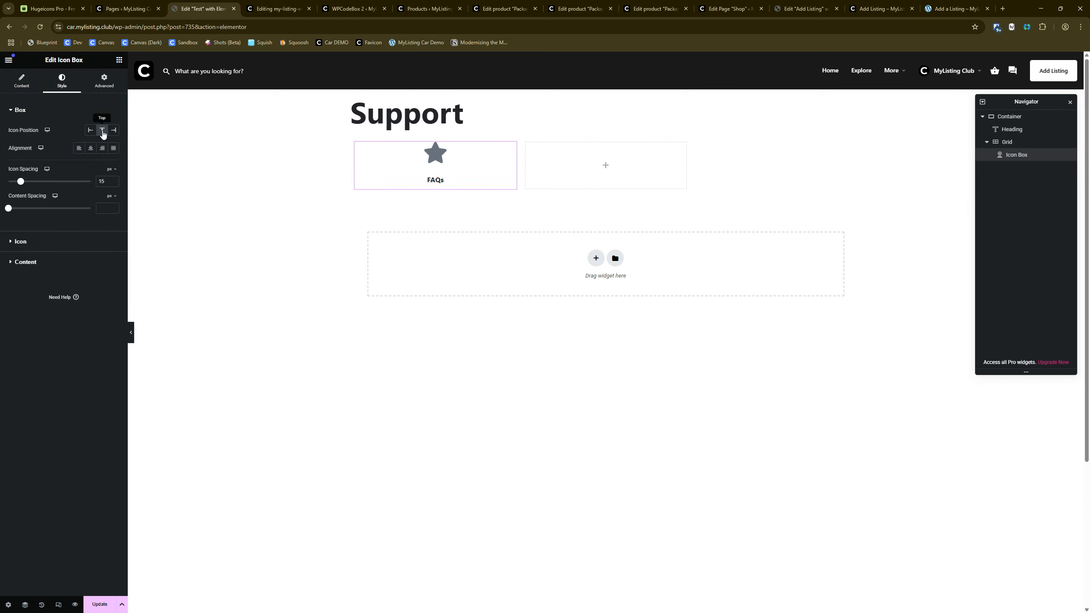
click(90, 131)
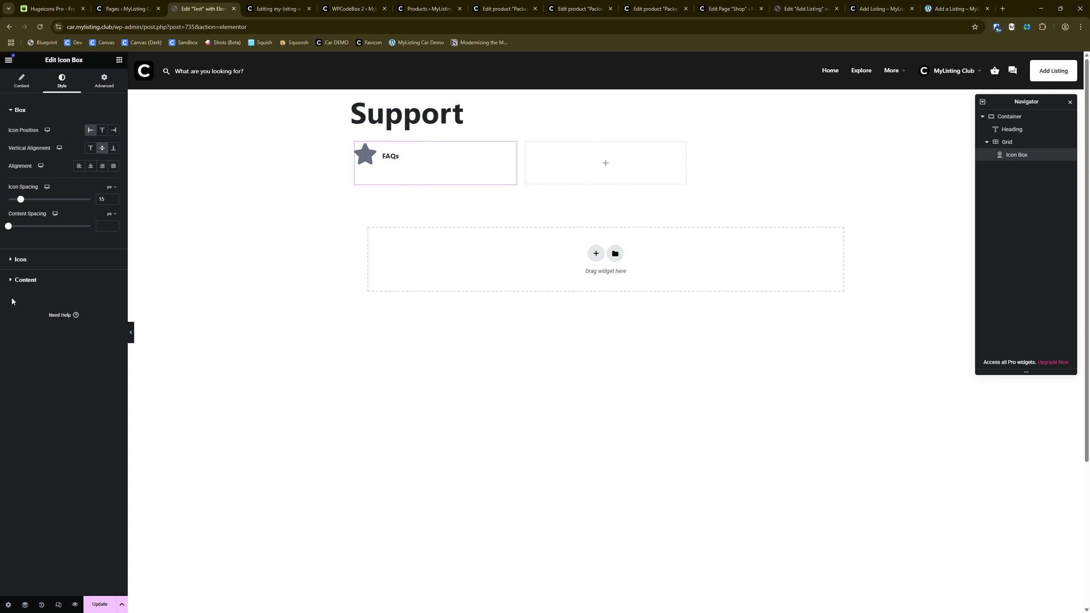
click(30, 261)
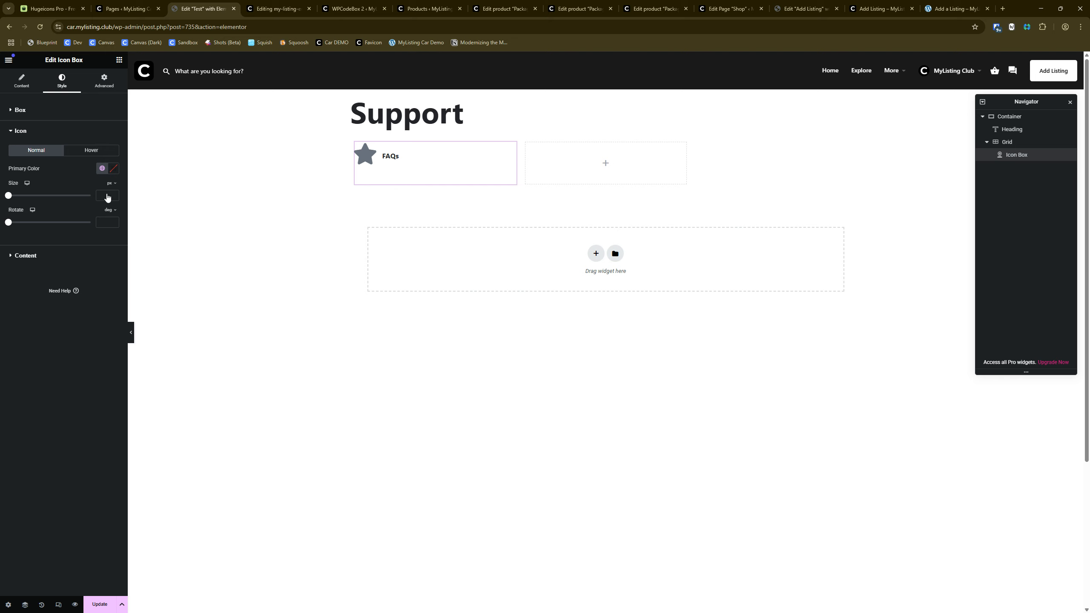
click(42, 109)
click(102, 129)
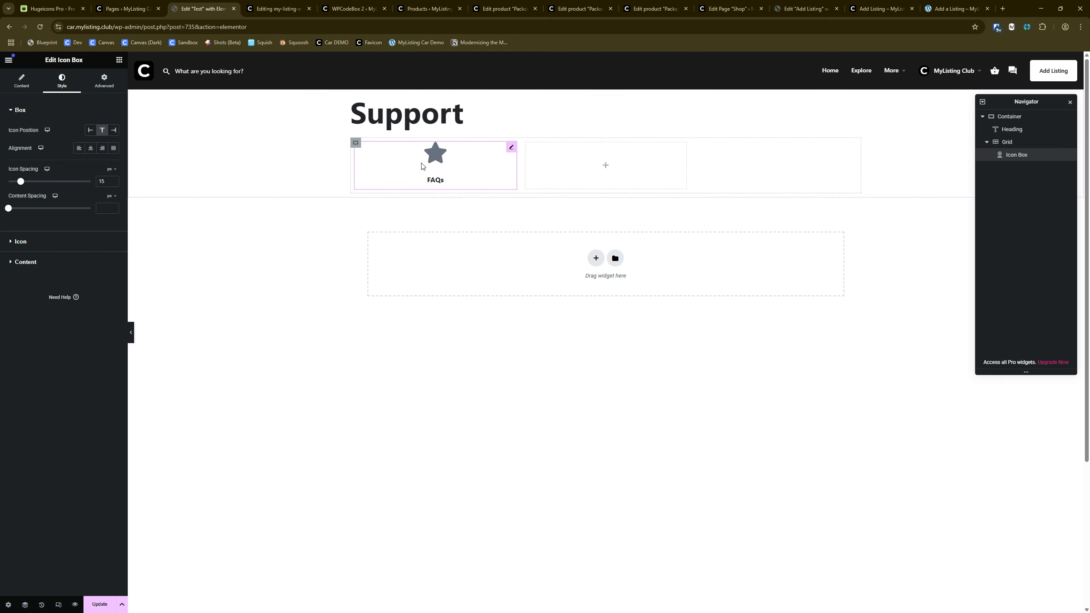
right_click(459, 160)
click(510, 148)
click(44, 261)
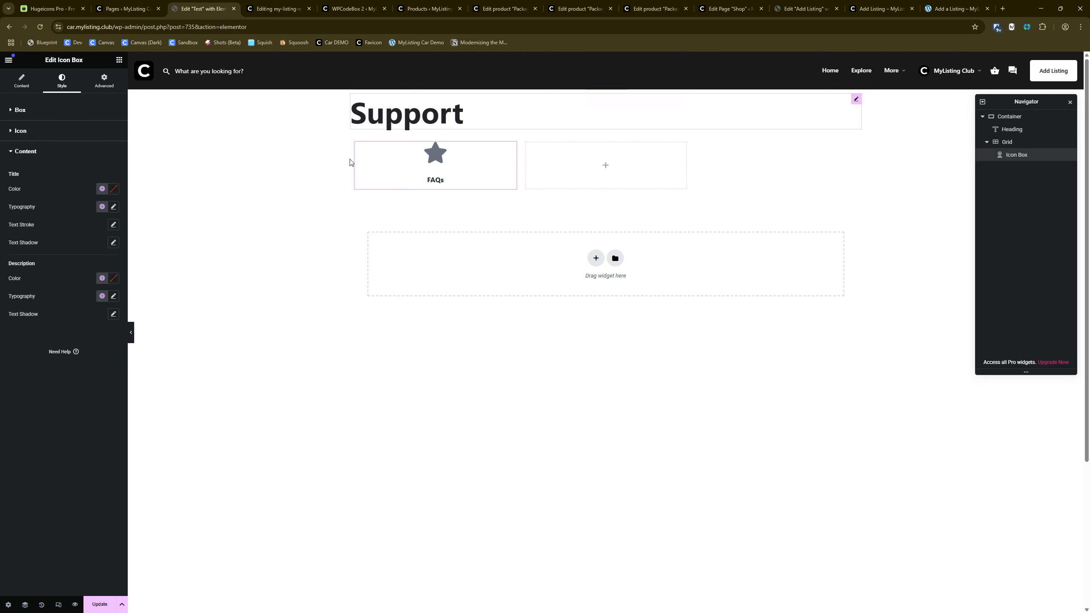
Try the Black 98 global color as the icon box's classic background and settle on Black 90
click(102, 80)
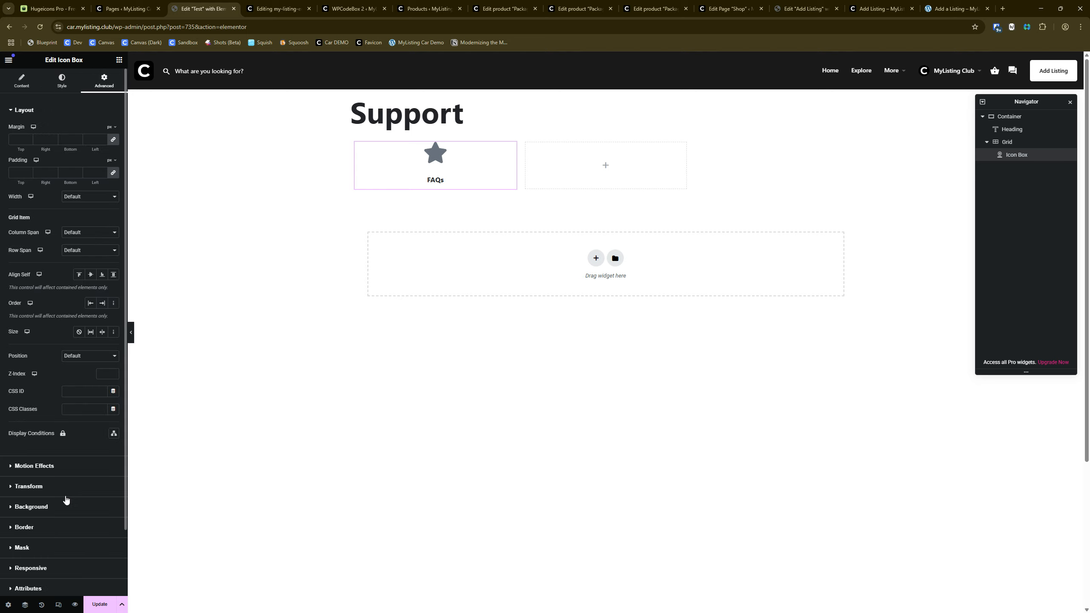
click(43, 510)
click(102, 209)
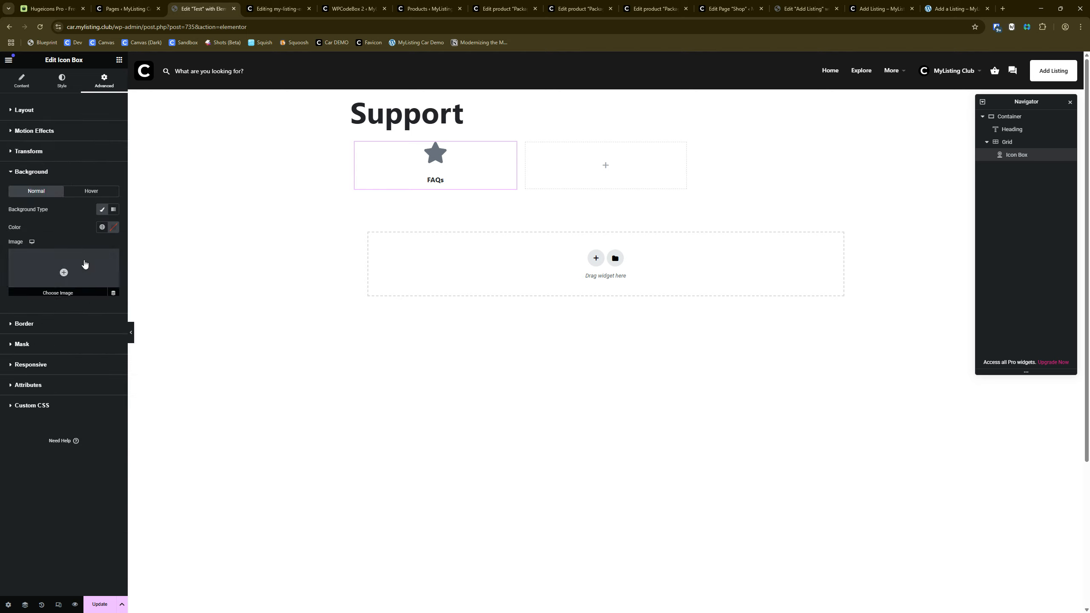
click(102, 227)
scroll(71, 309, down, 5)
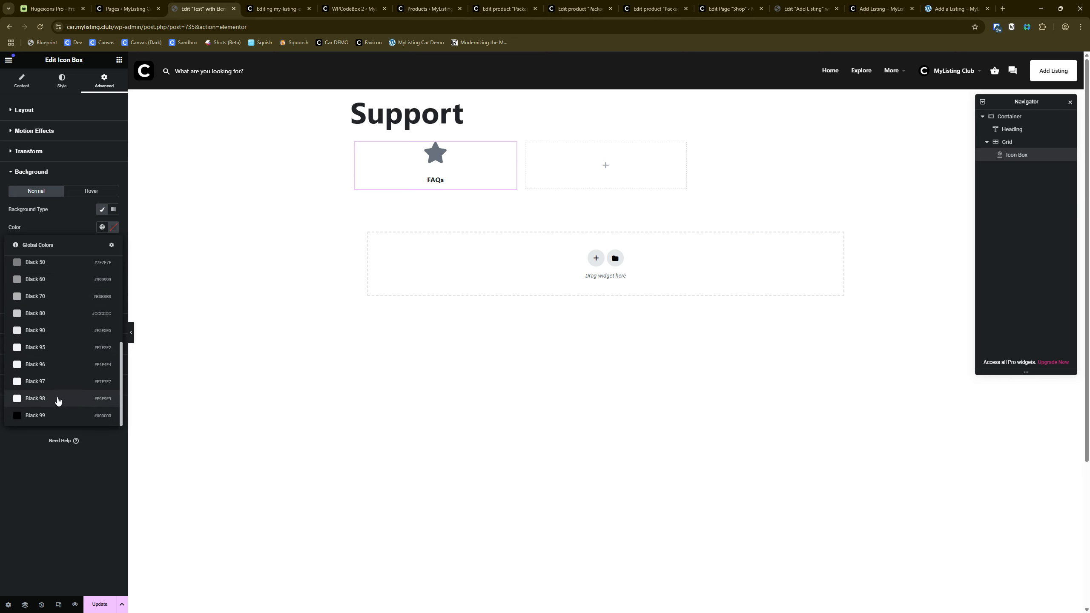
click(58, 400)
click(101, 226)
scroll(67, 313, down, 3)
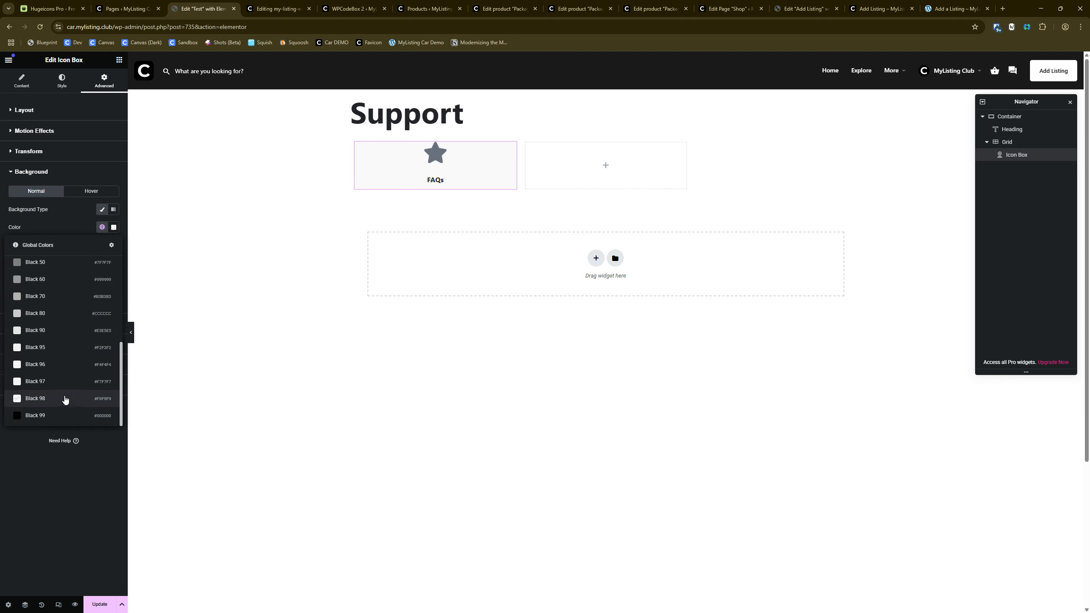
click(52, 334)
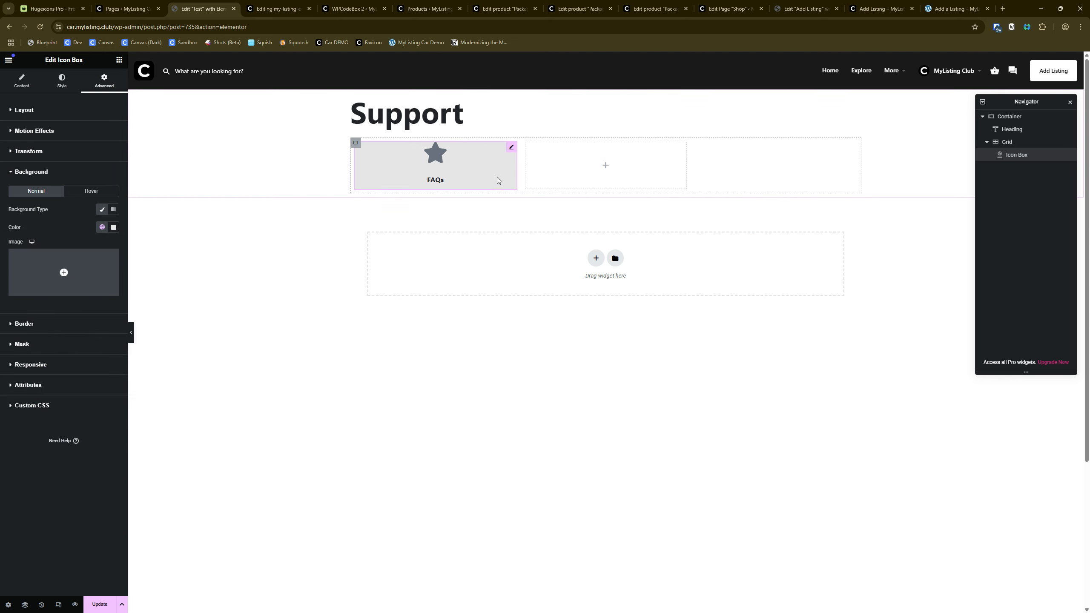
Copy the FAQs icon box and paste it into the second and third cells of the grid
right_click(458, 171)
click(485, 217)
right_click(577, 177)
click(589, 251)
right_click(704, 165)
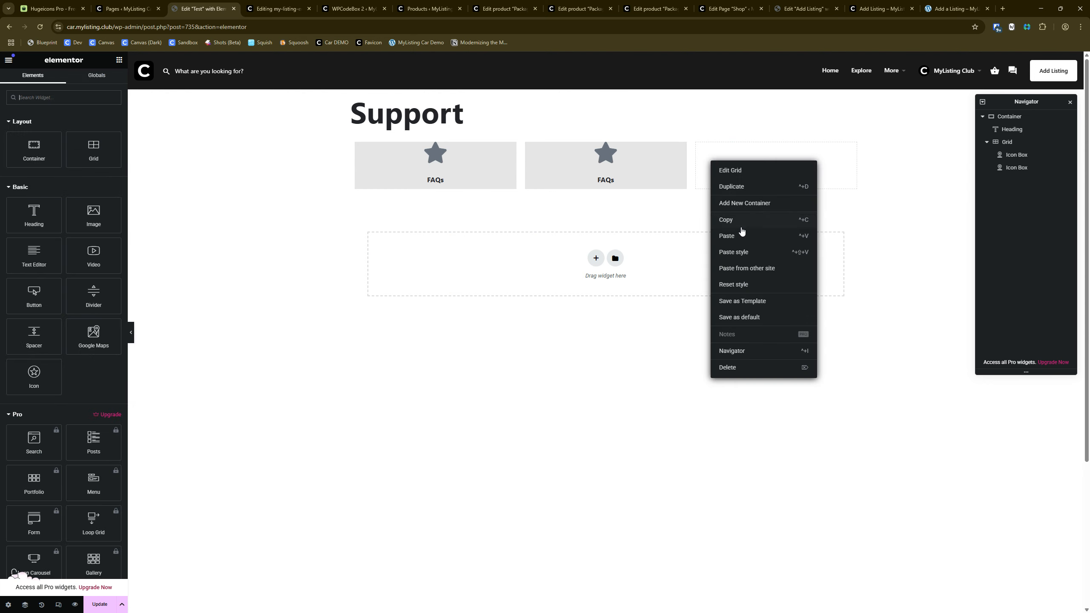
click(739, 239)
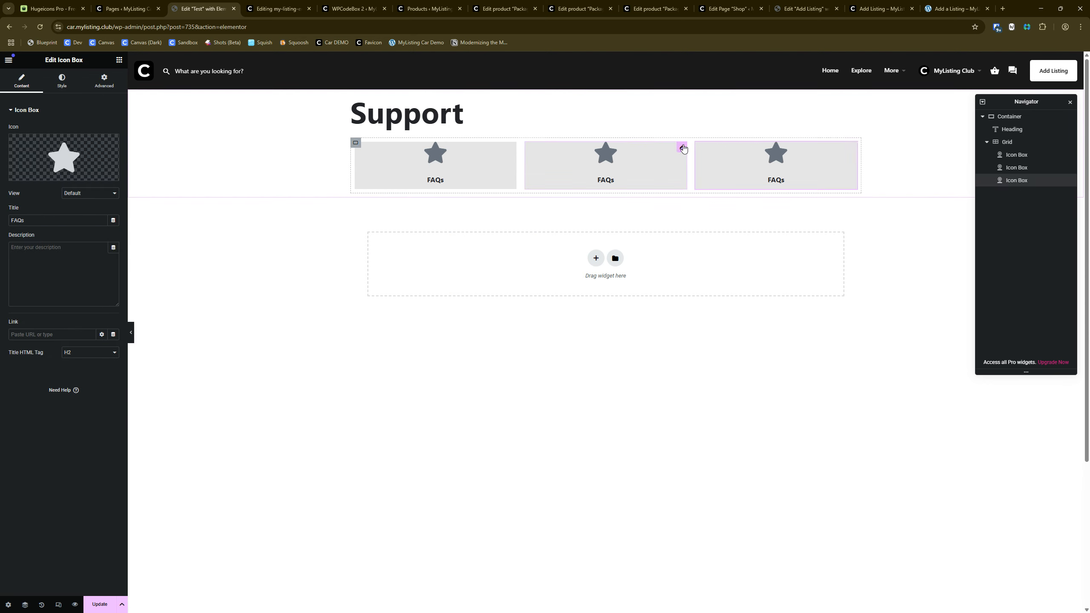
Link the first icon box in the grid to the "#faqs" anchor
click(680, 148)
click(510, 151)
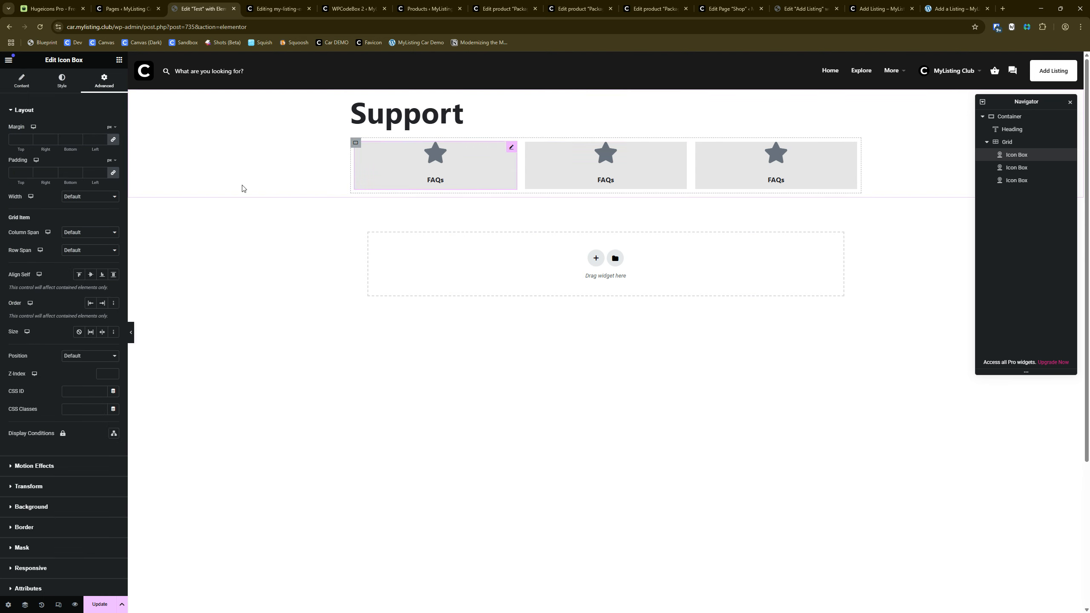
click(569, 168)
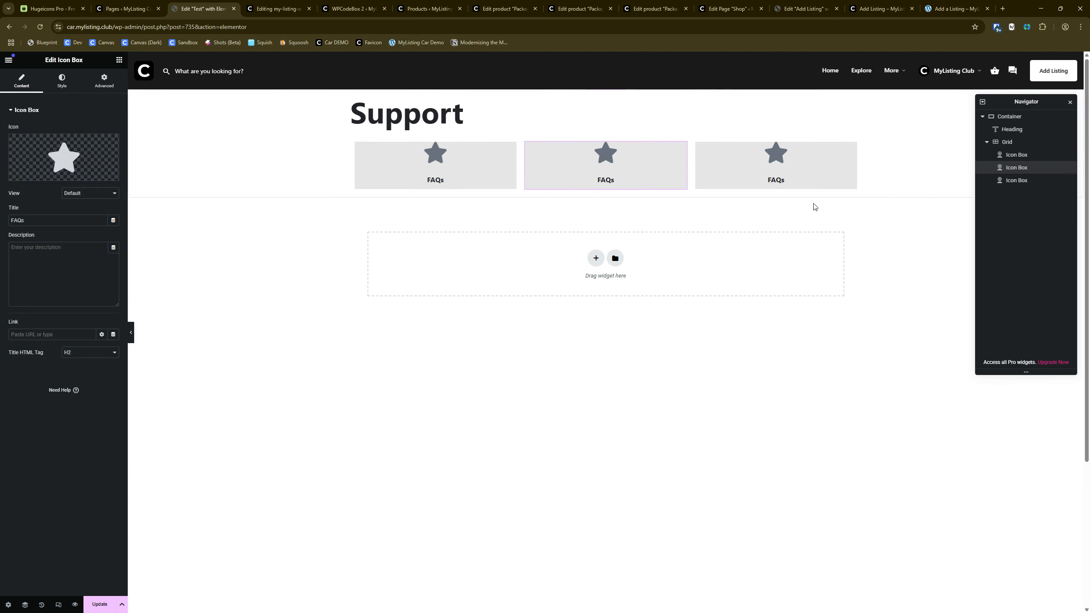
click(376, 161)
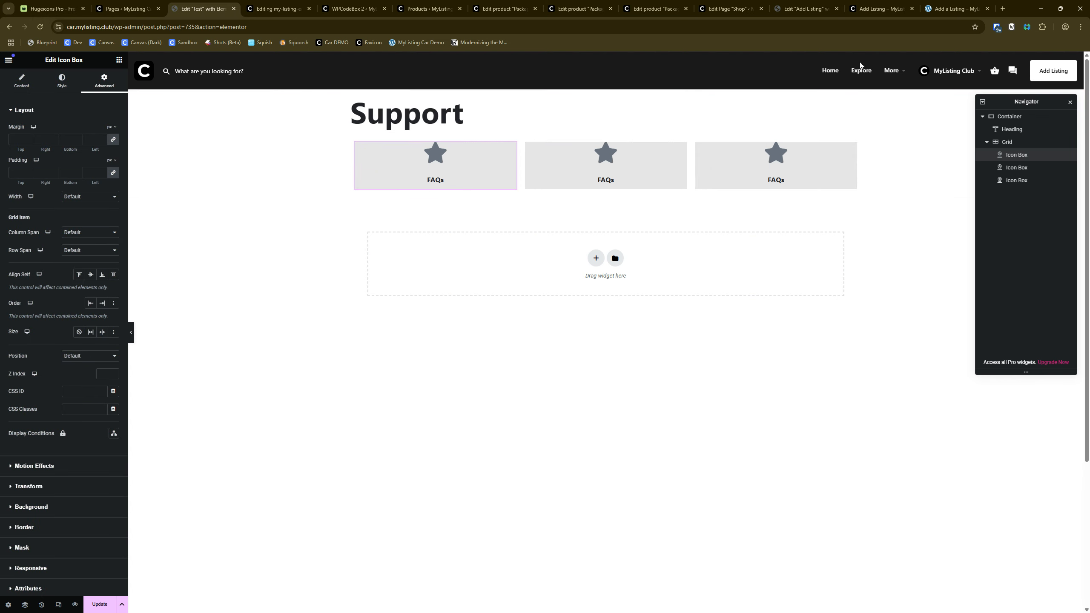
click(22, 88)
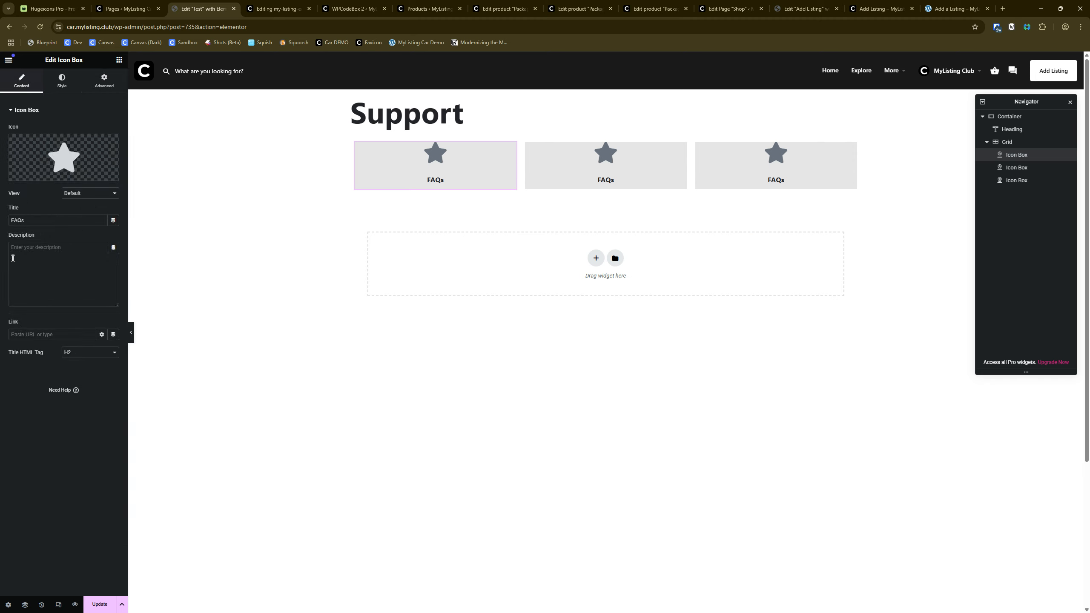
click(58, 338)
text(#faqs)
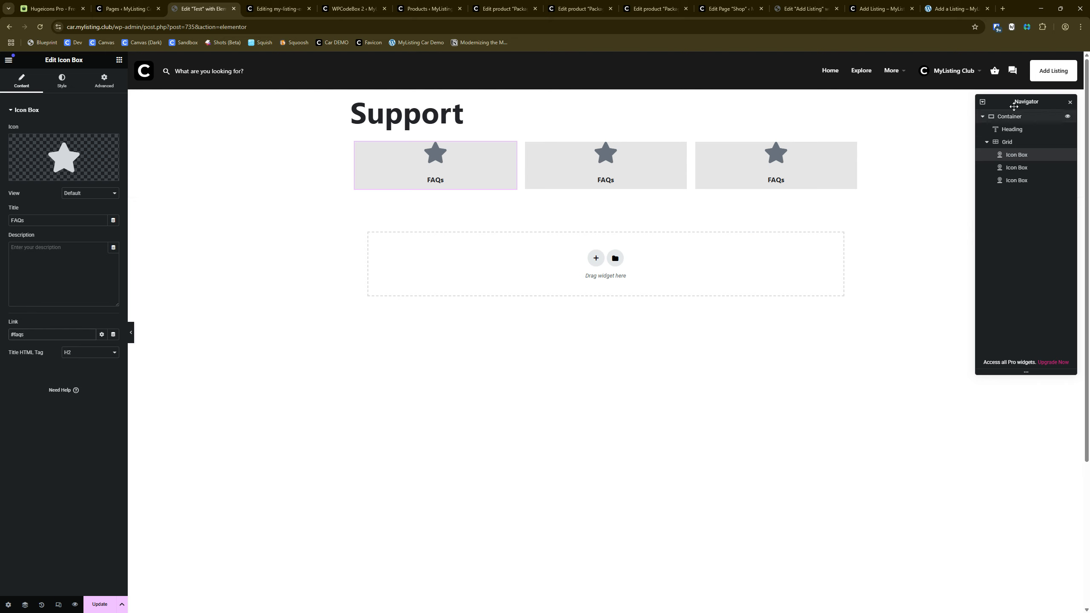
Dock the Navigator at the edge of the editor and collapse the Grid's contents in it
drag(1015, 101, 1084, 65)
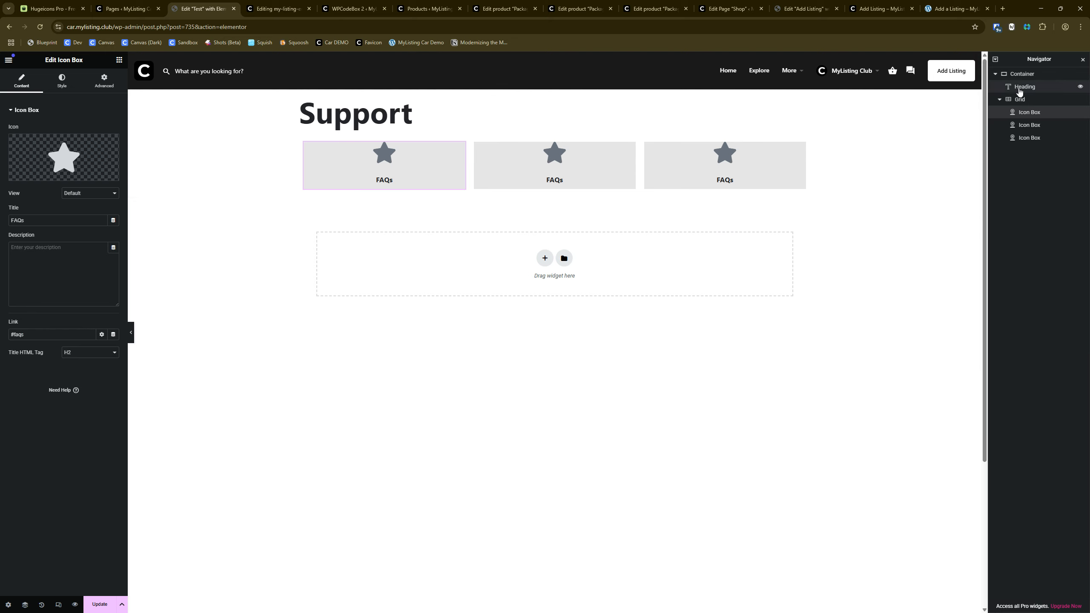
click(1026, 75)
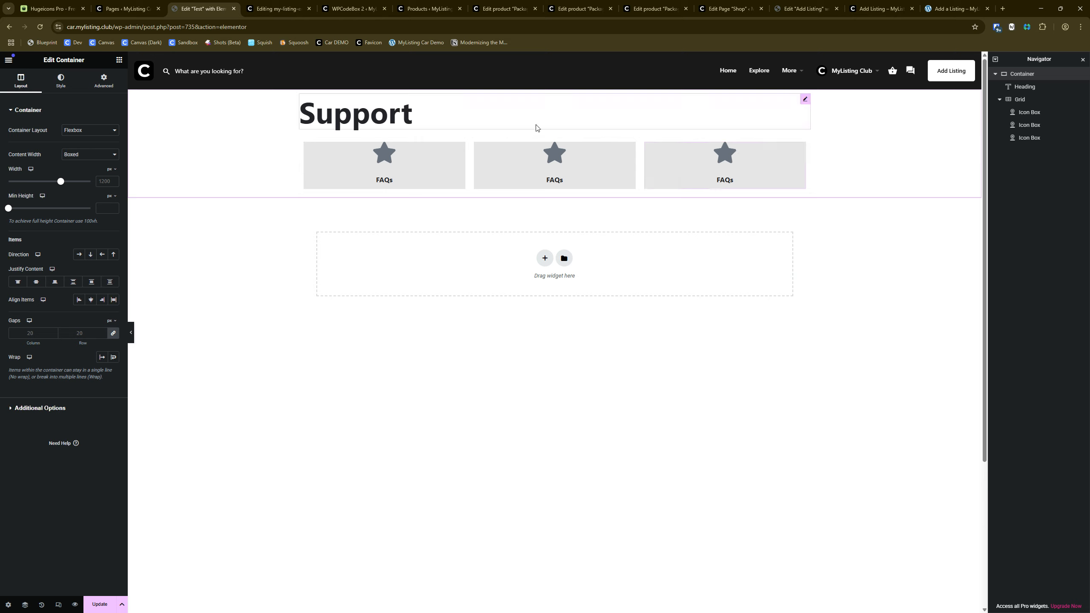
click(1025, 87)
click(999, 100)
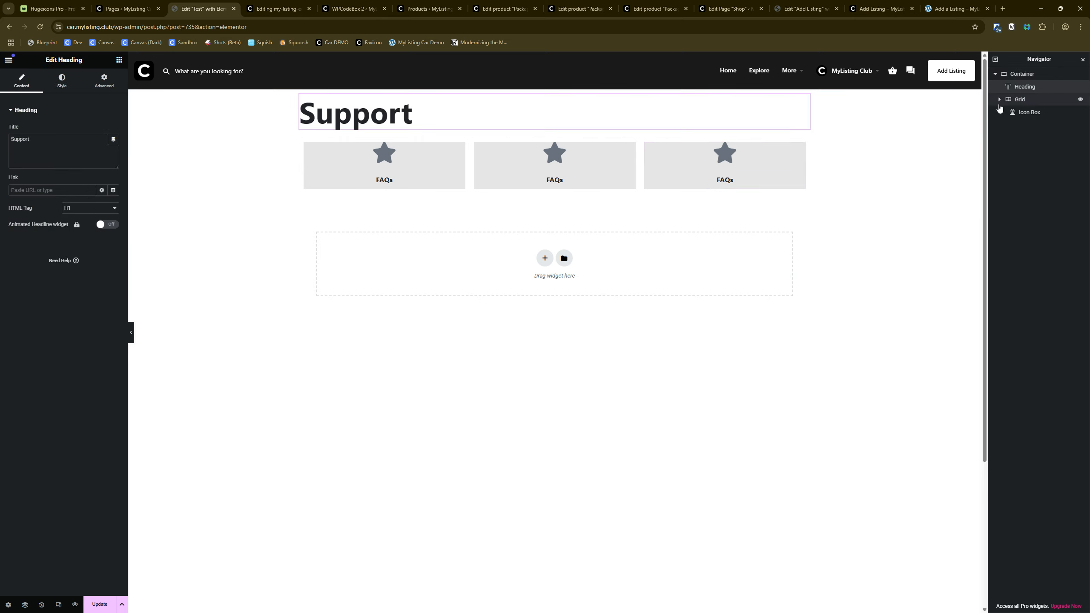
Add a new container inside the main container and place it below the icon-box grid
click(120, 61)
drag(34, 150, 574, 126)
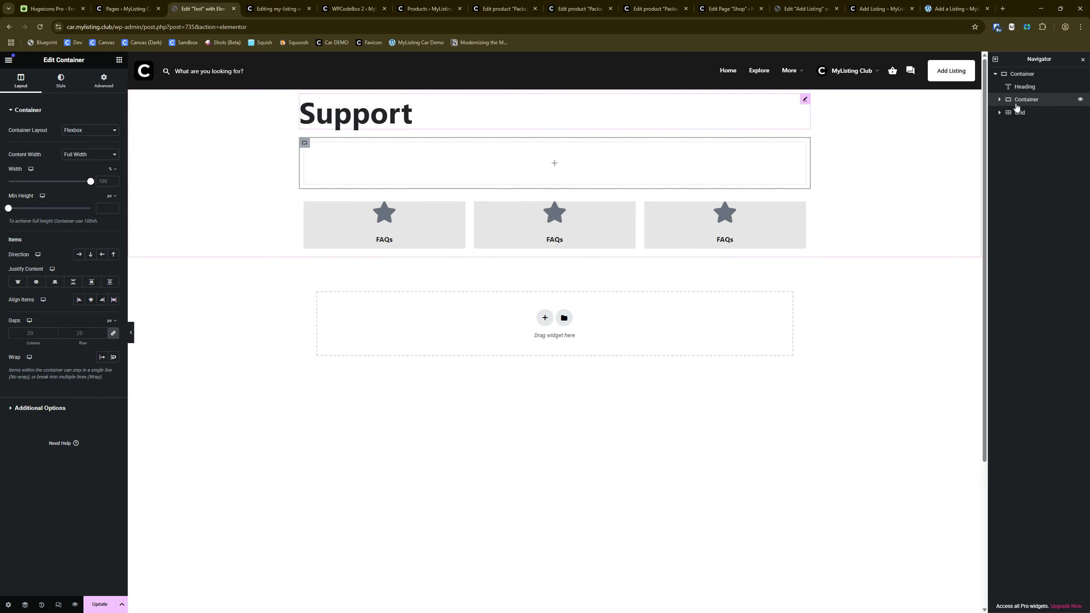
drag(1021, 120, 1017, 114)
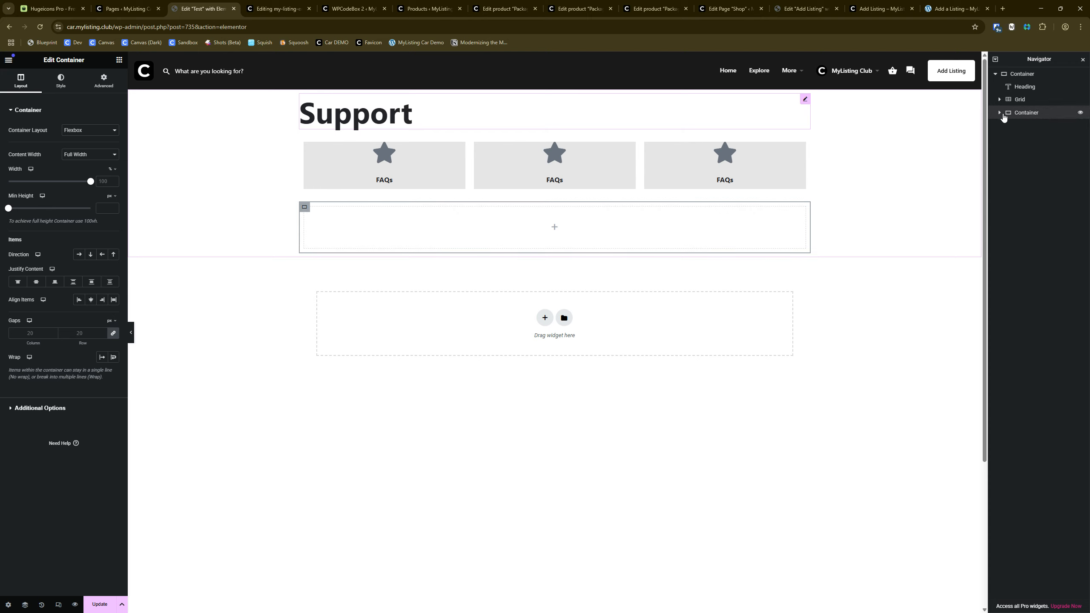
click(1000, 114)
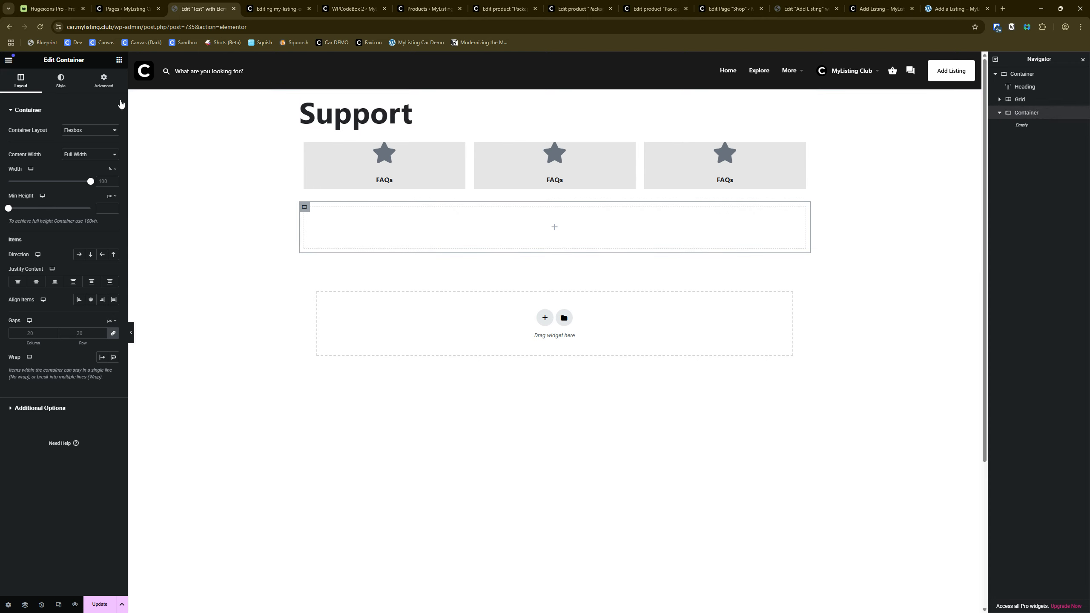
Widen the settings panel and give the new container below the grid the CSS ID "faqs"
click(101, 84)
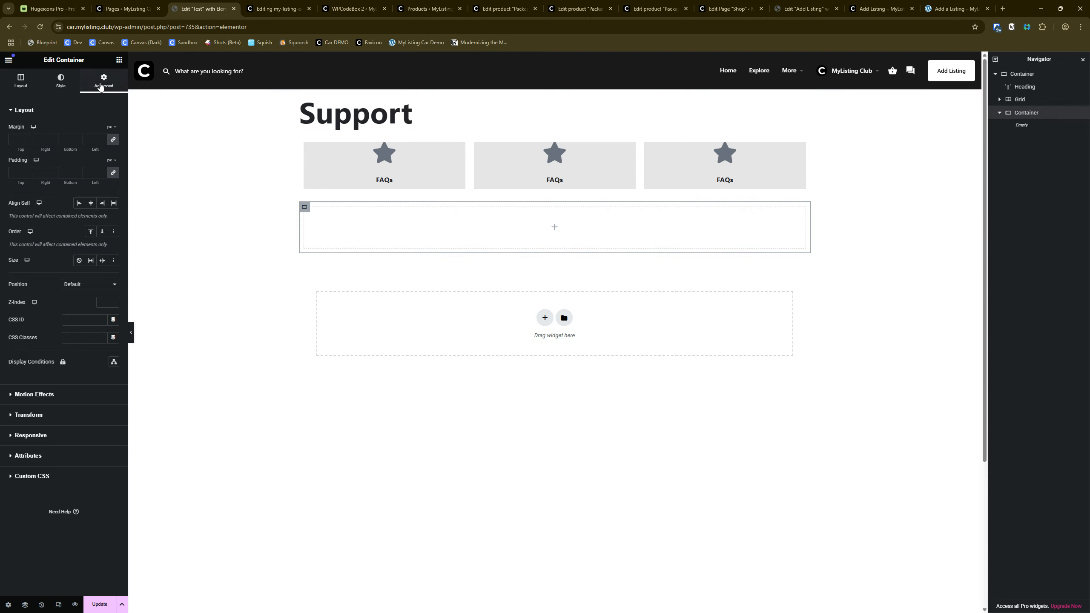
drag(125, 227, 226, 220)
click(158, 318)
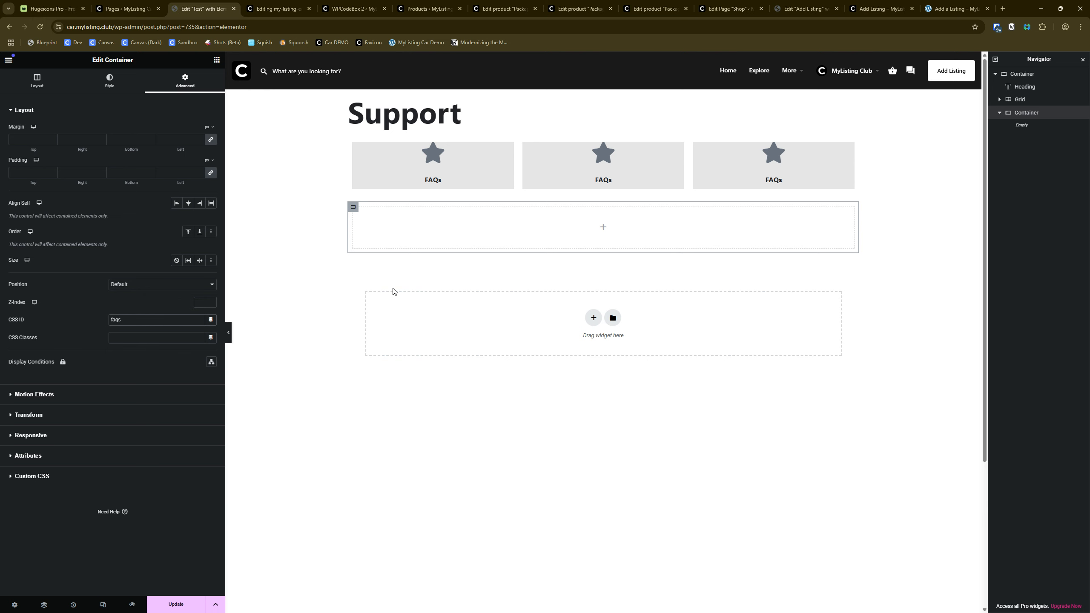
Copy the Support heading and paste it into the empty container below the grid
right_click(426, 115)
click(445, 157)
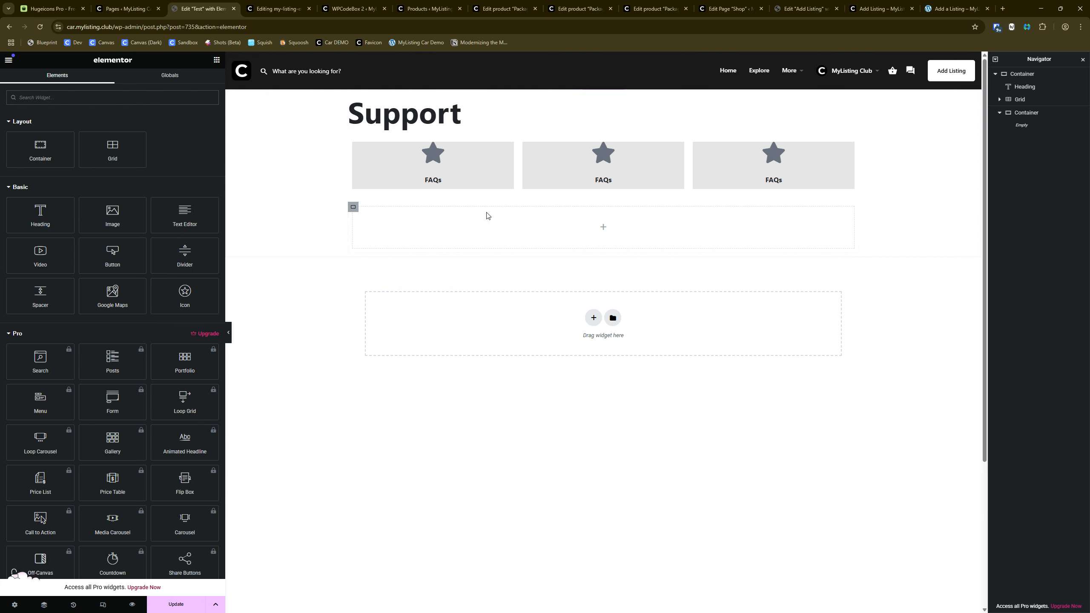
right_click(472, 218)
click(494, 294)
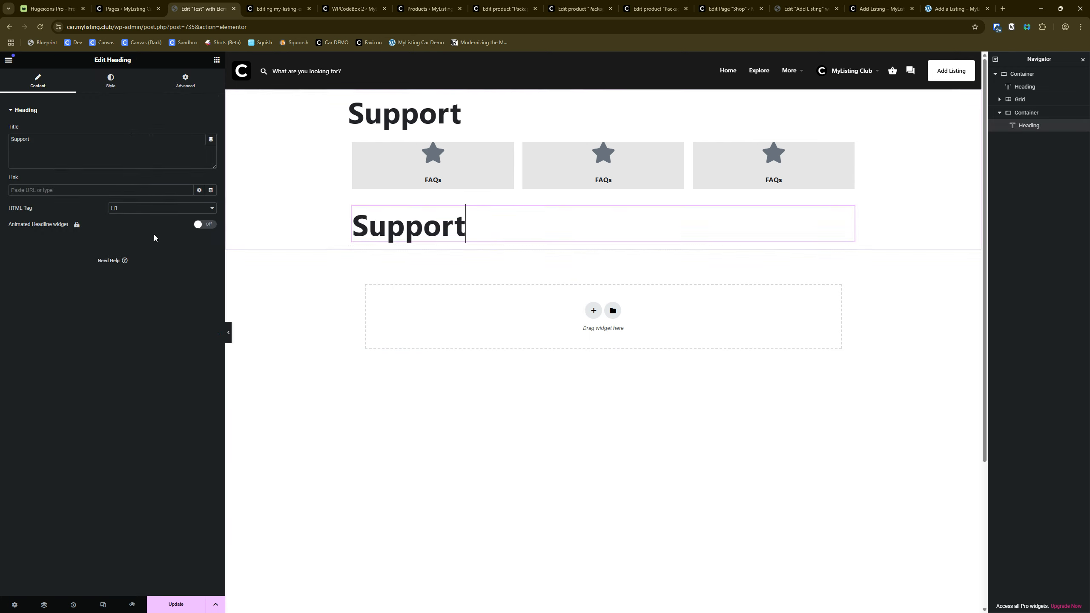
Set the pasted heading's HTML tag to H3 and change its title to "FAQs"
click(124, 210)
click(126, 241)
double_click(57, 147)
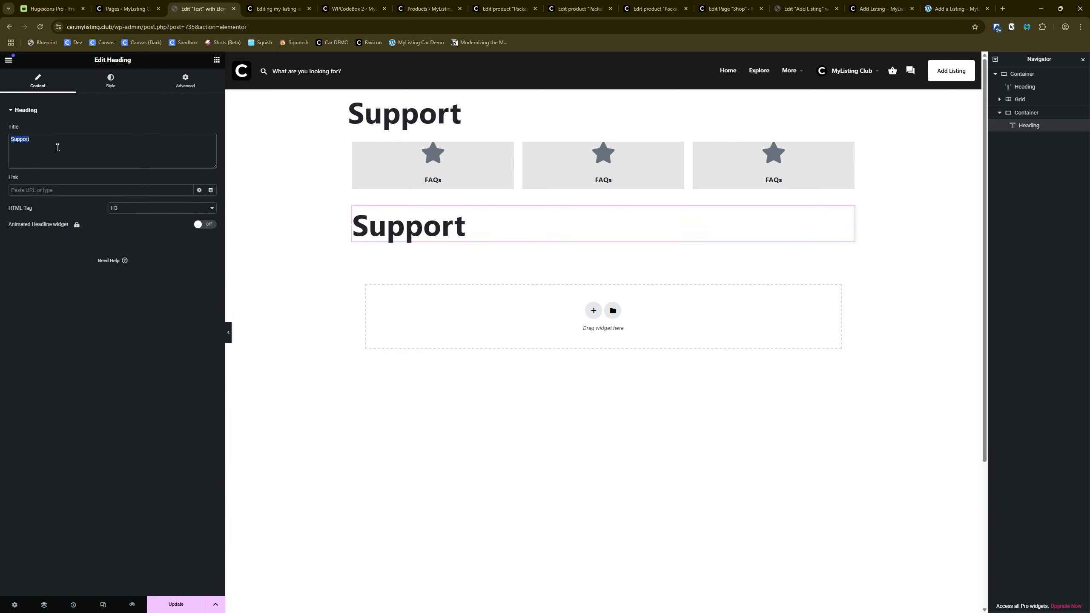
text(FA)
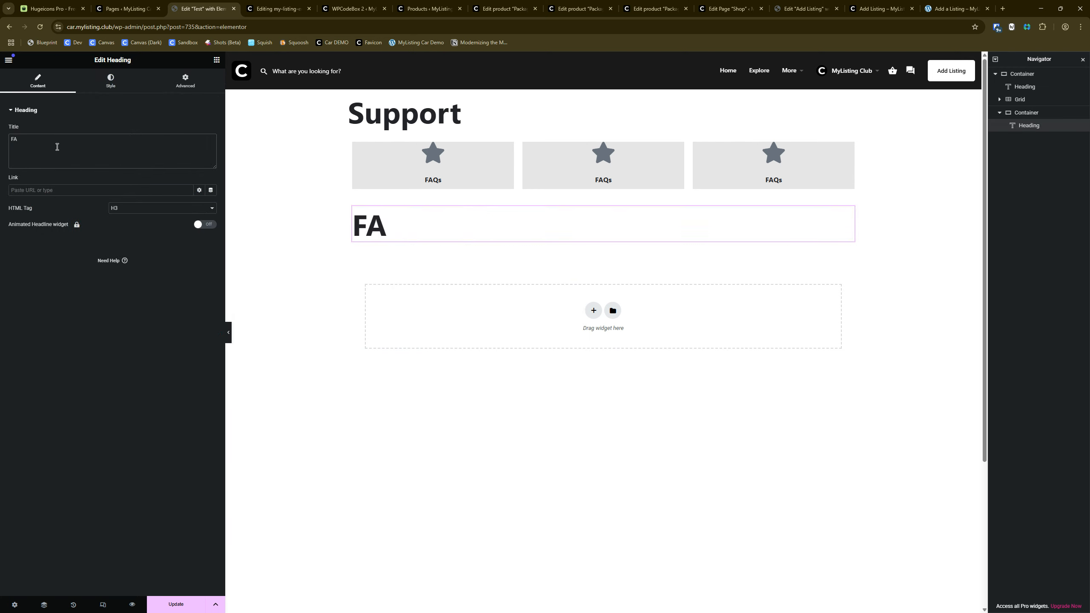
text(Qs)
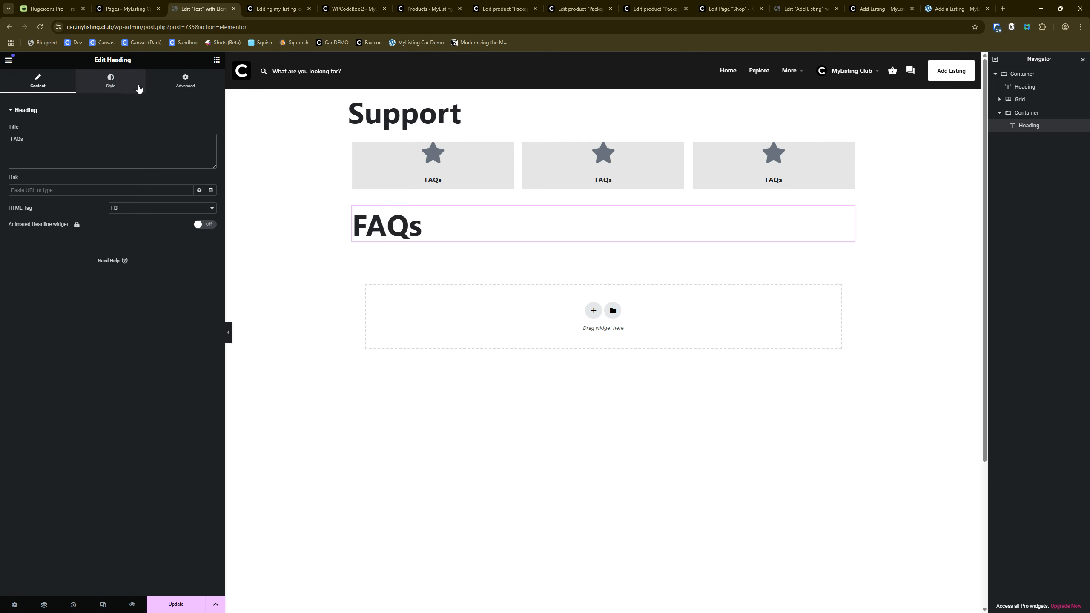
Try the CSS ID "faqs" on the FAQs heading, clear it and return to the heading's container
click(186, 82)
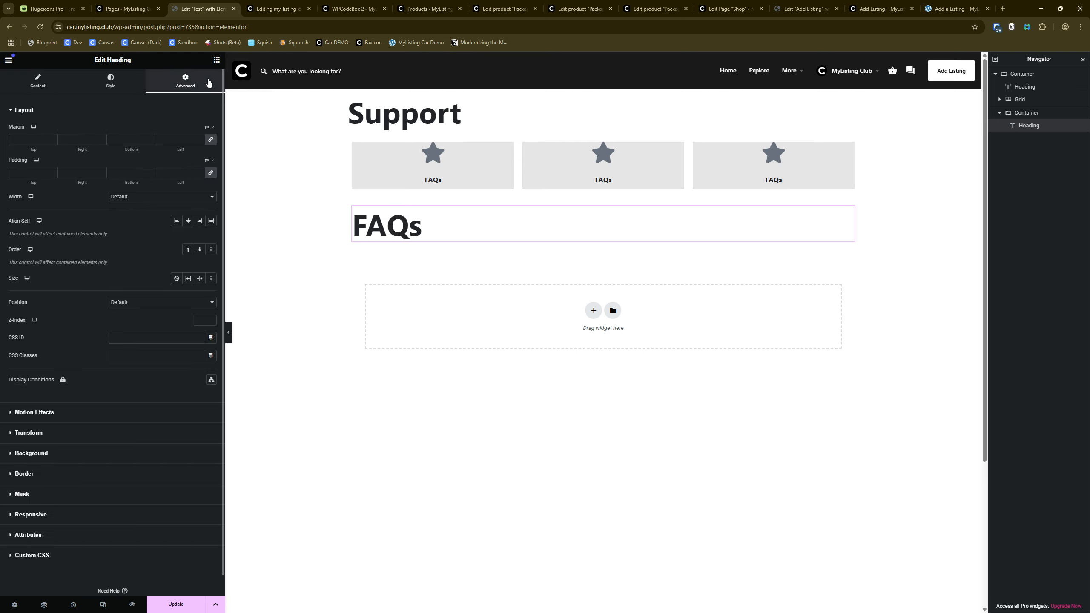
click(135, 342)
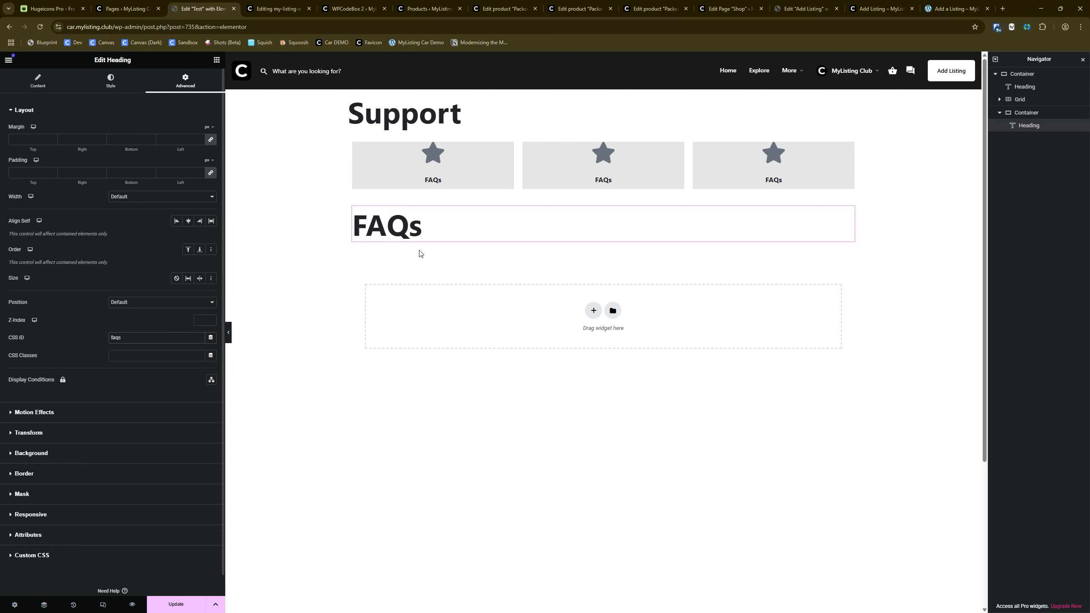
double_click(146, 344)
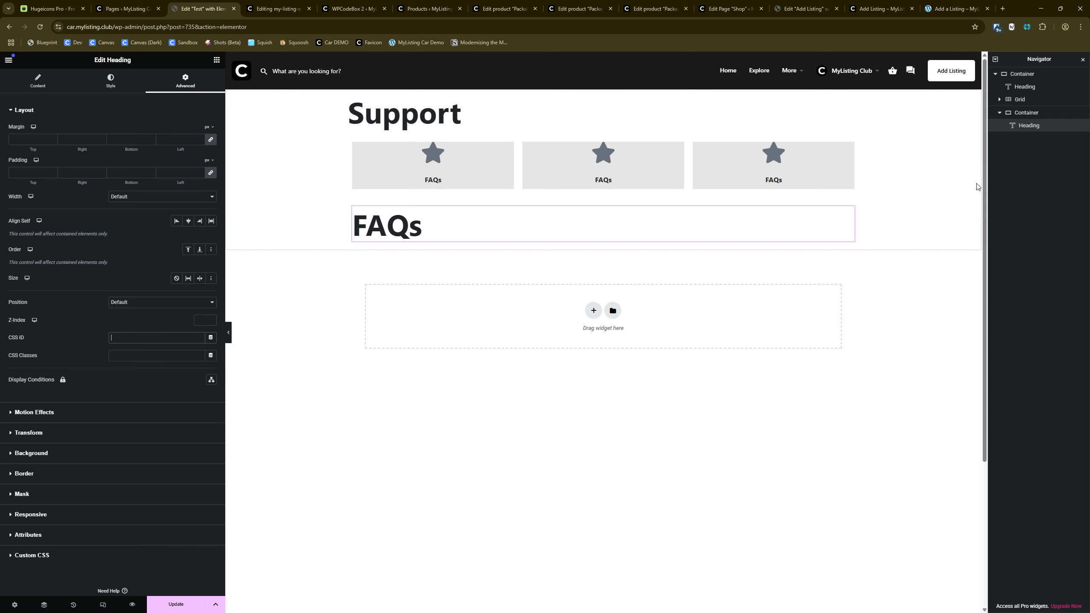
click(1022, 116)
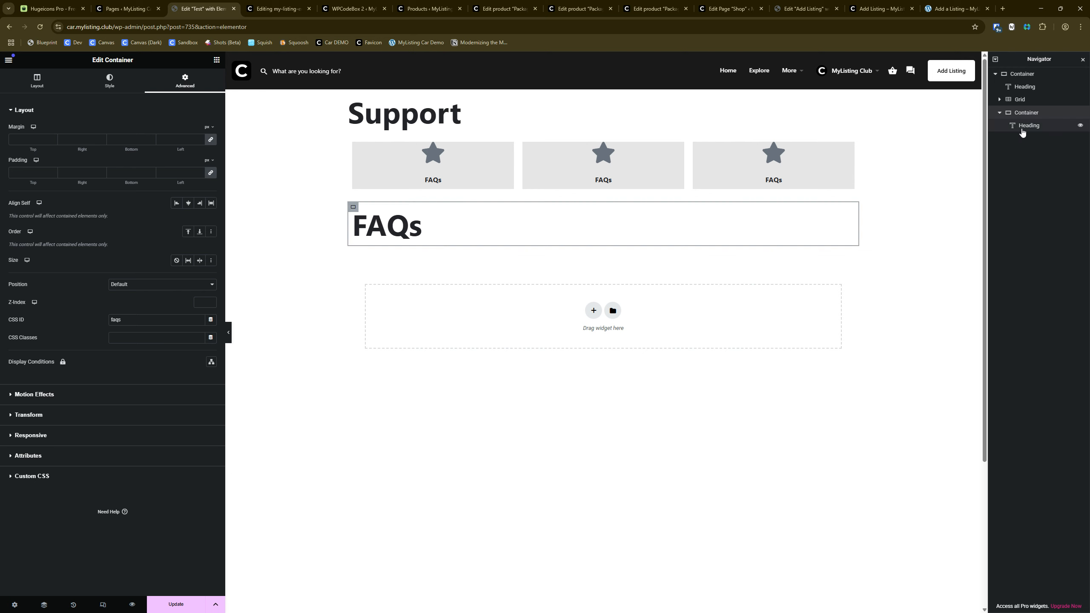
Set the FAQs container's padding to 200 px at the top and 0 on the other sides, and update the page
click(1029, 125)
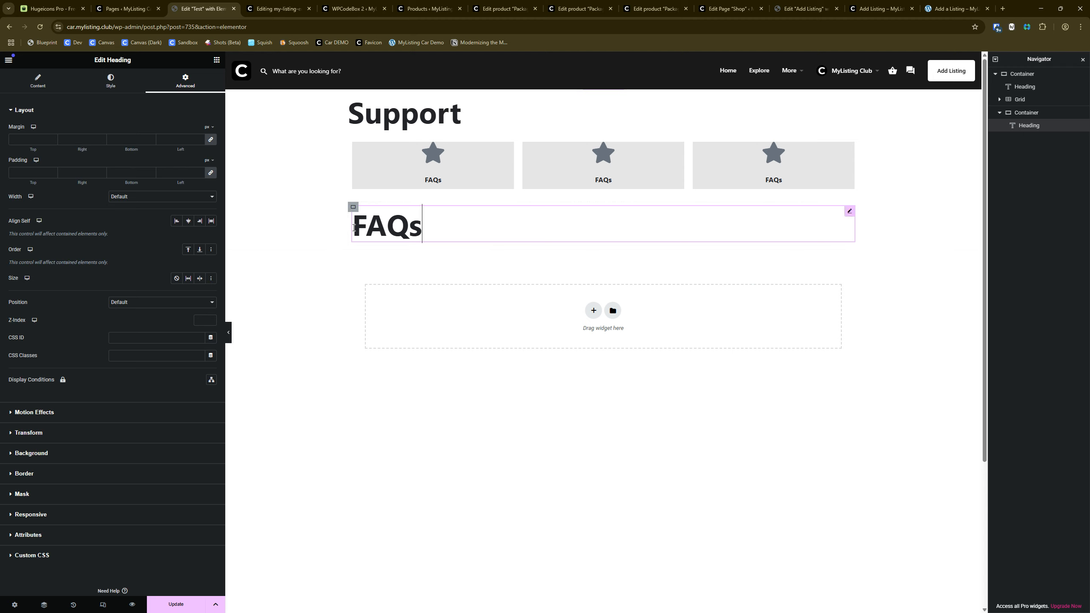
click(355, 211)
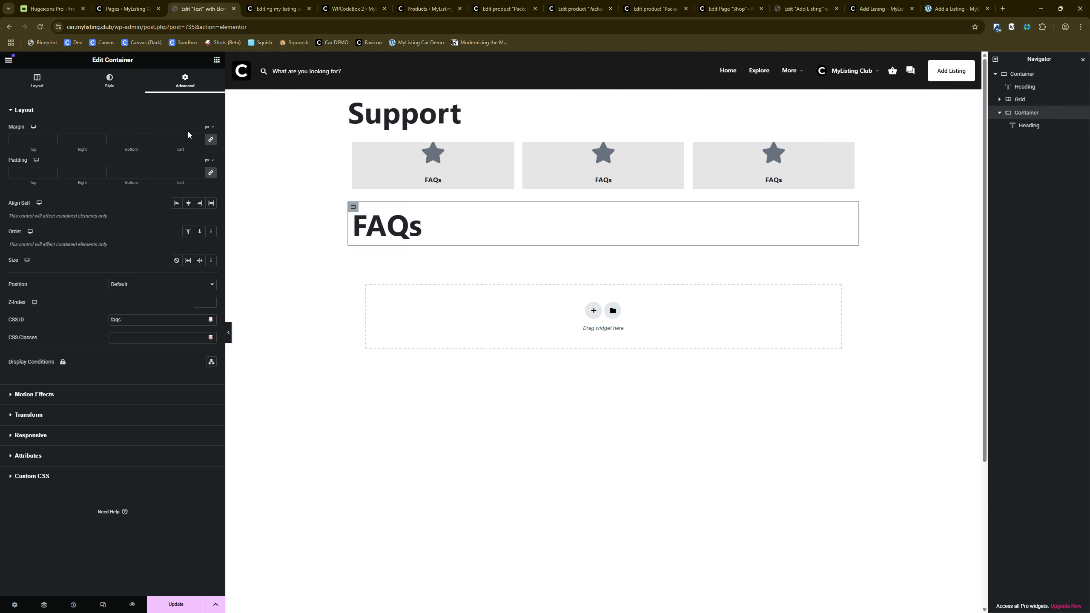
click(24, 173)
text(0)
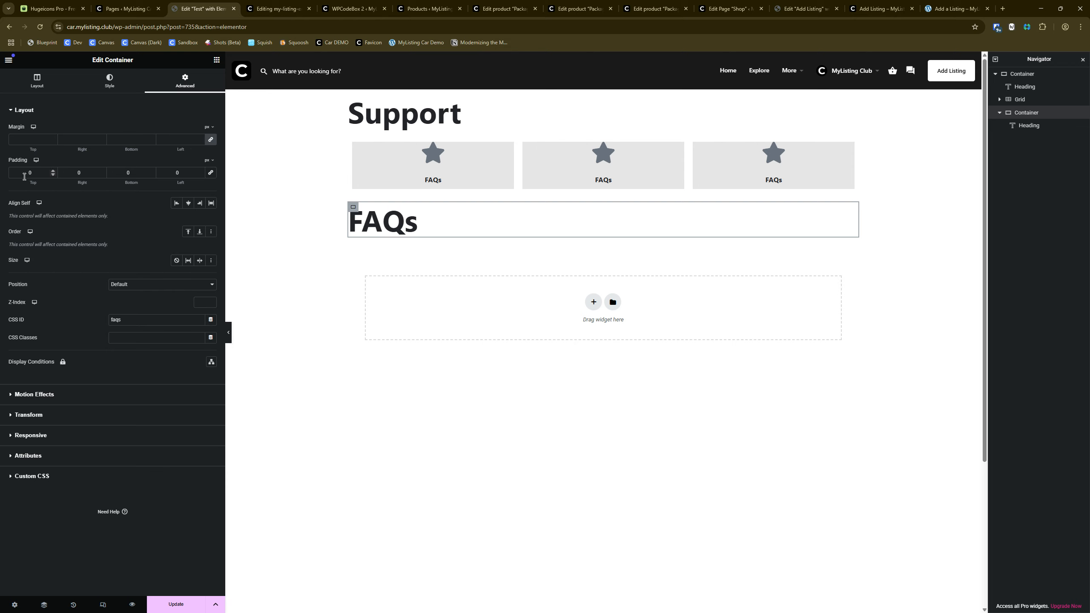
text(2000)
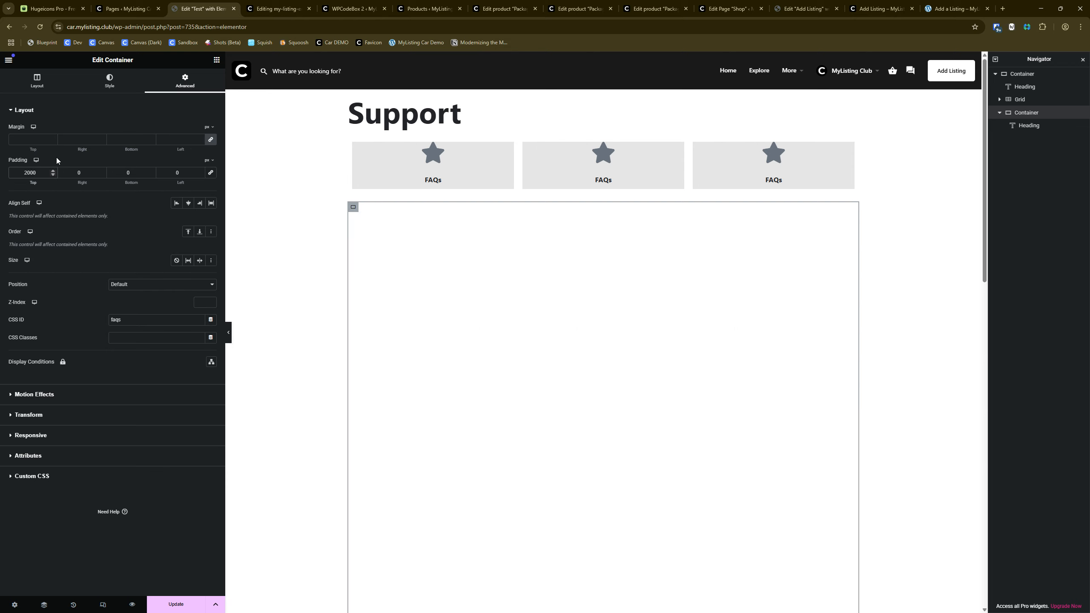
key(BackSpace)
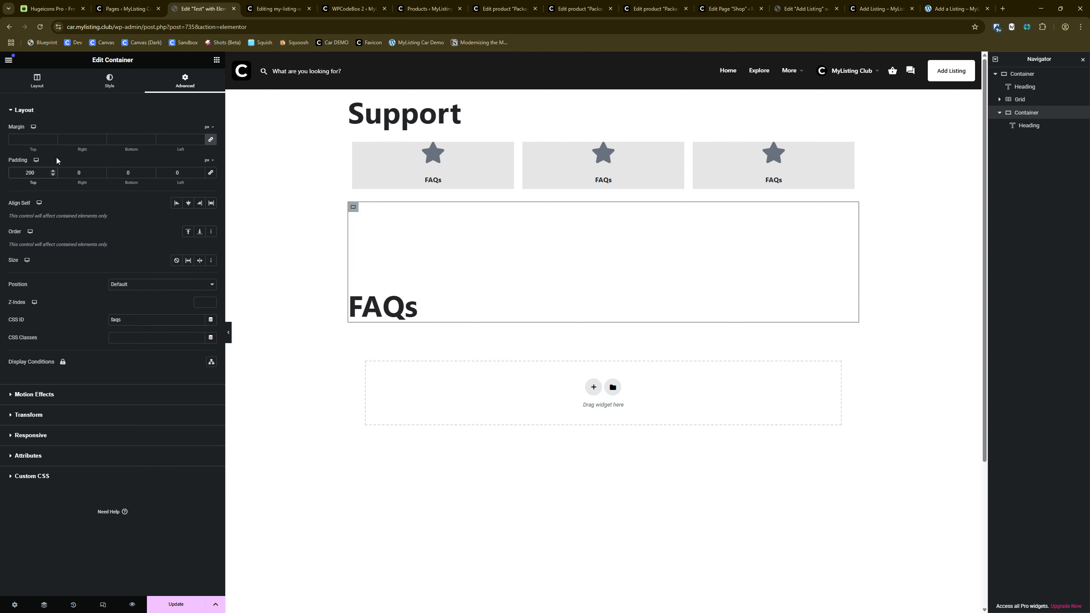
click(197, 607)
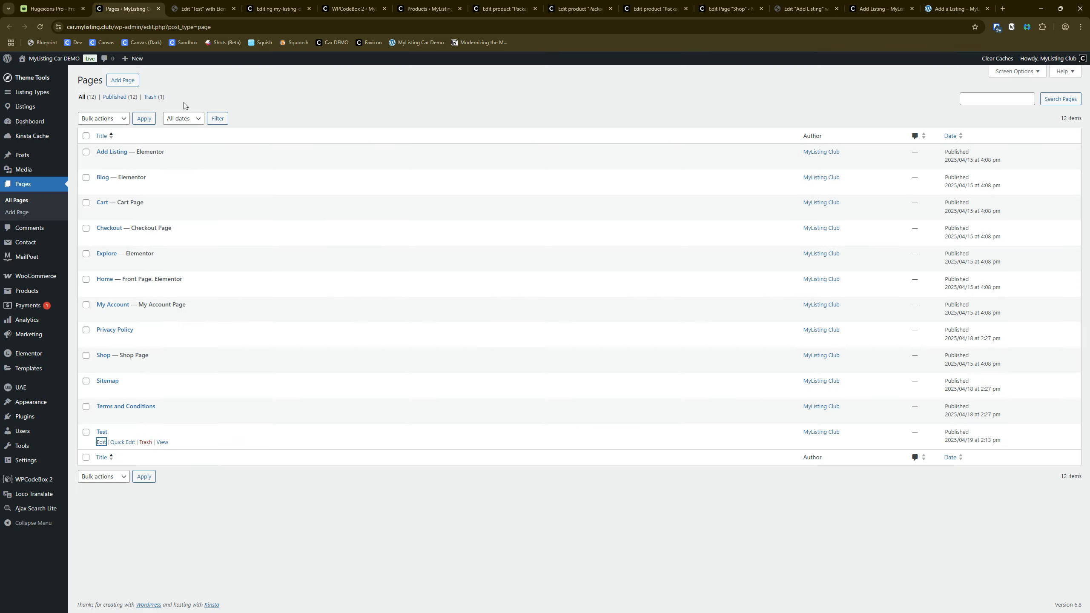
Quick-edit the Test page in the Pages list: change its title to "Support", clear its slug and save
click(126, 8)
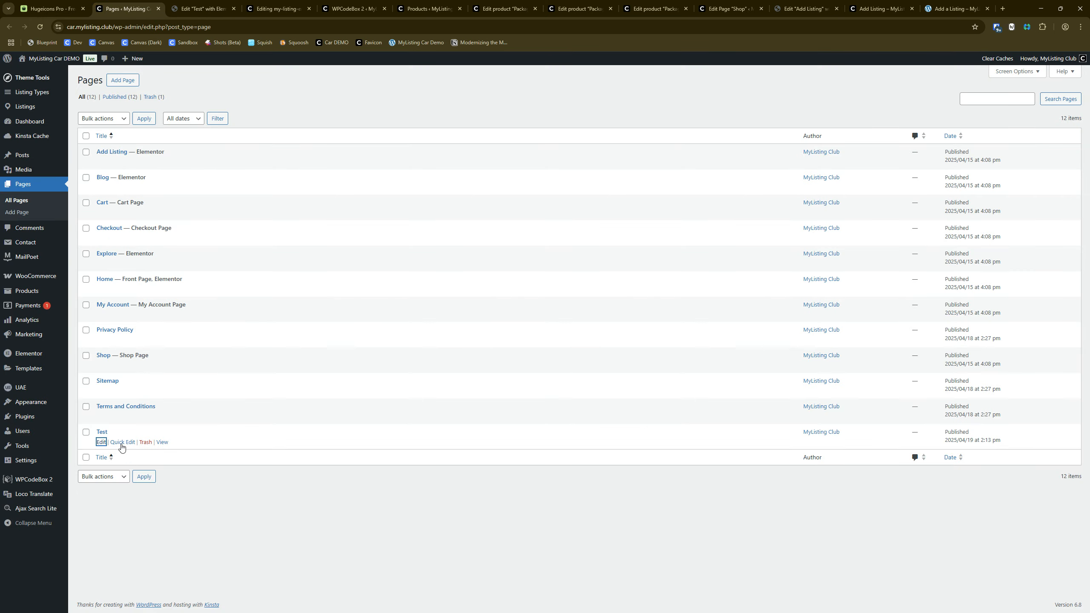
right_click(159, 445)
click(122, 443)
click(123, 442)
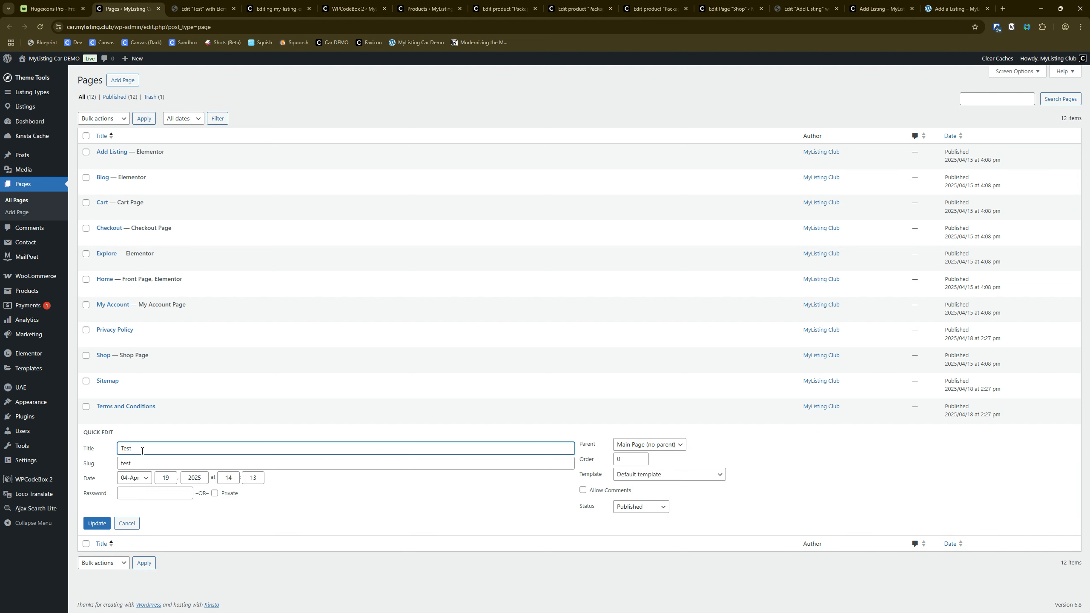
key(ctrl+a)
text(Support)
key(Tab)
key(BackSpace)
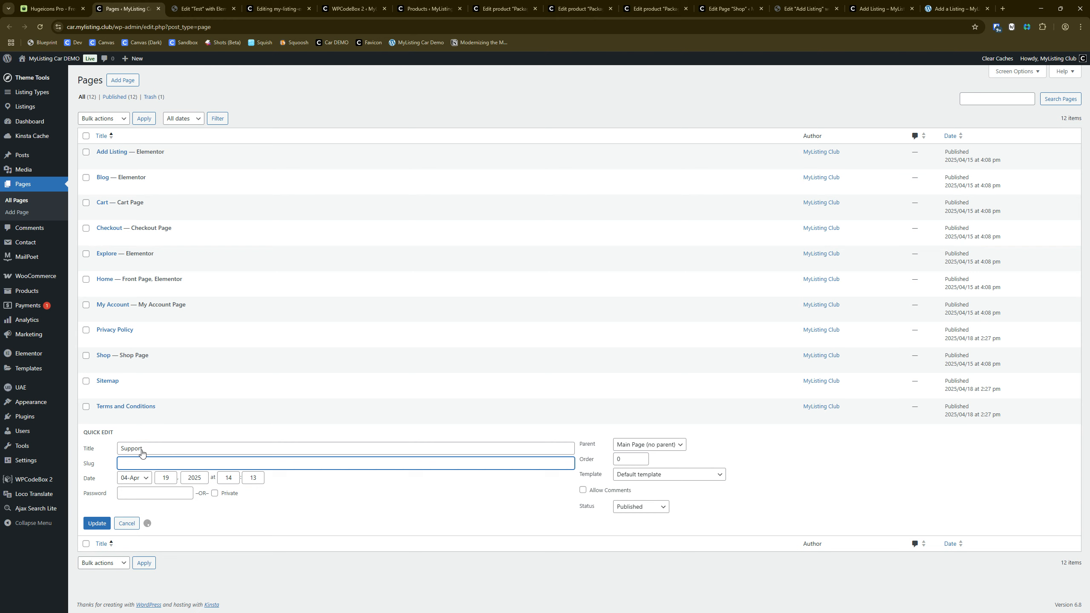
key(Return)
View the live Support page and test the anchor link of the first FAQs box
right_click(162, 442)
click(194, 450)
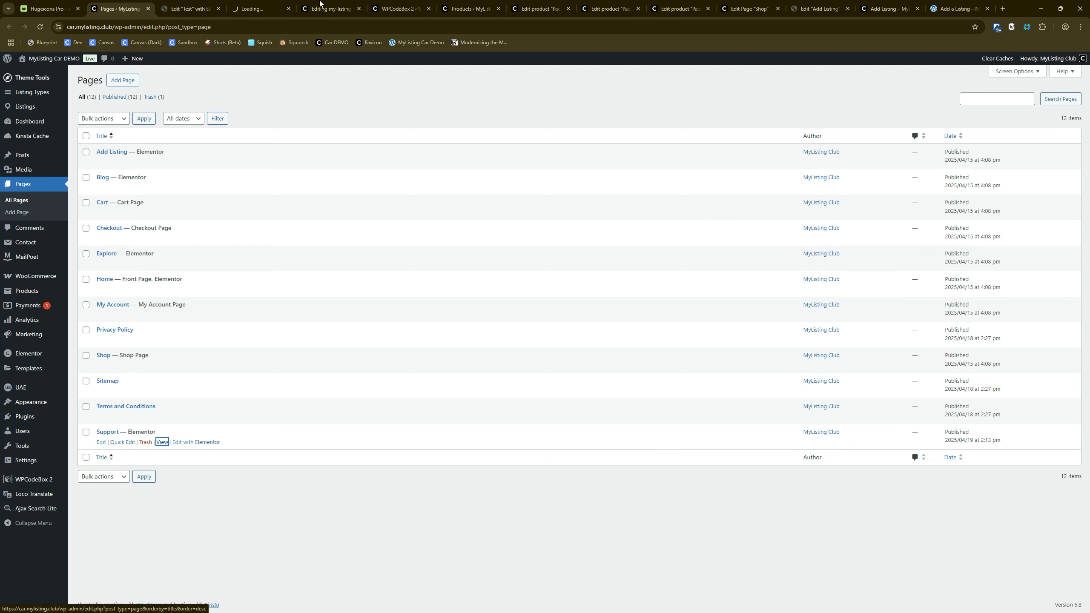
click(249, 8)
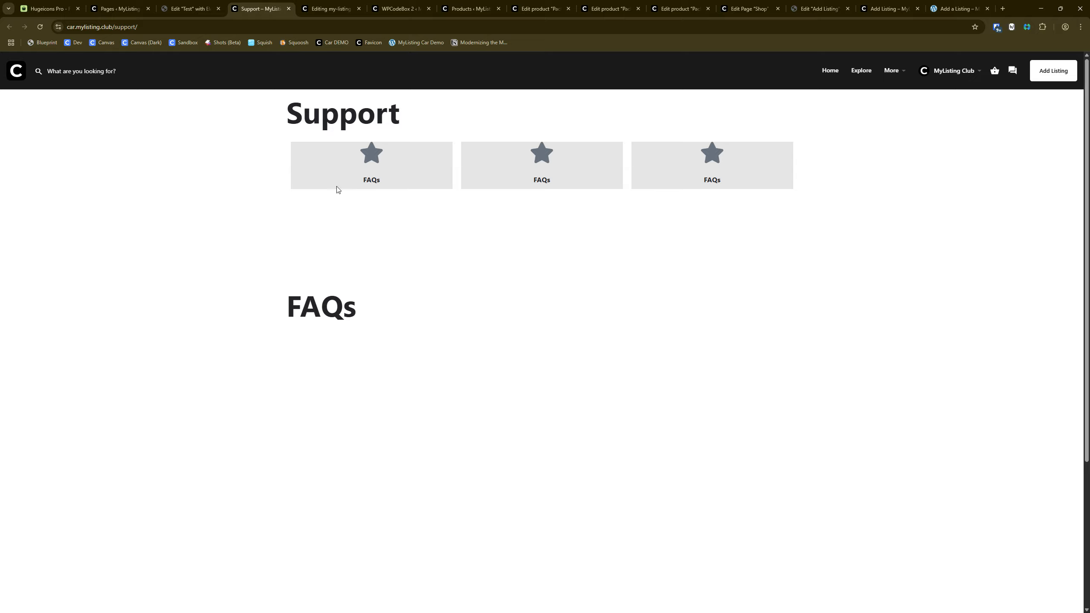
click(366, 164)
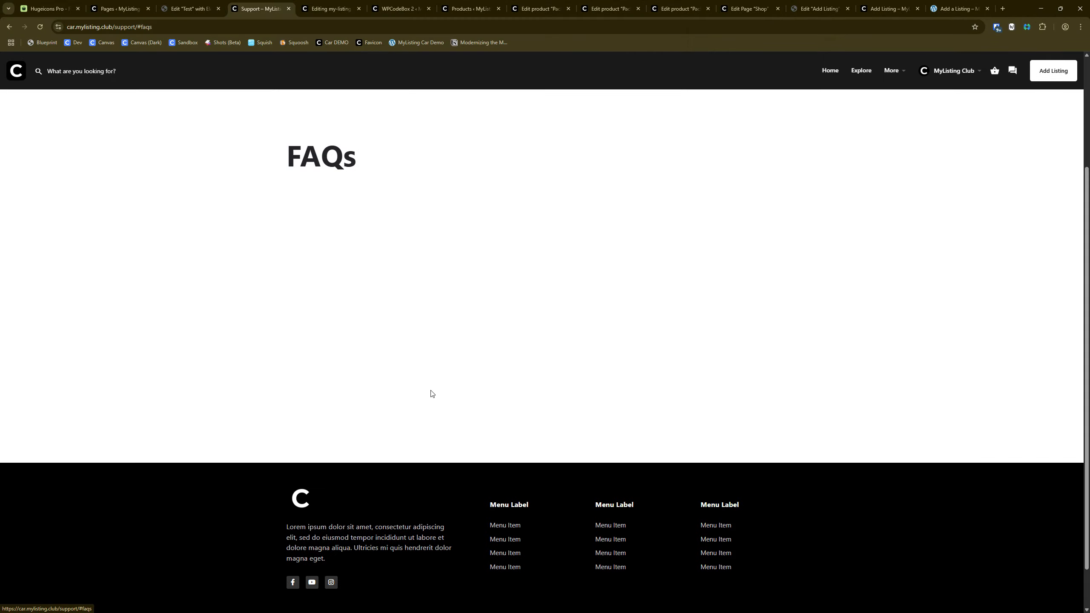
scroll(437, 296, up, 3)
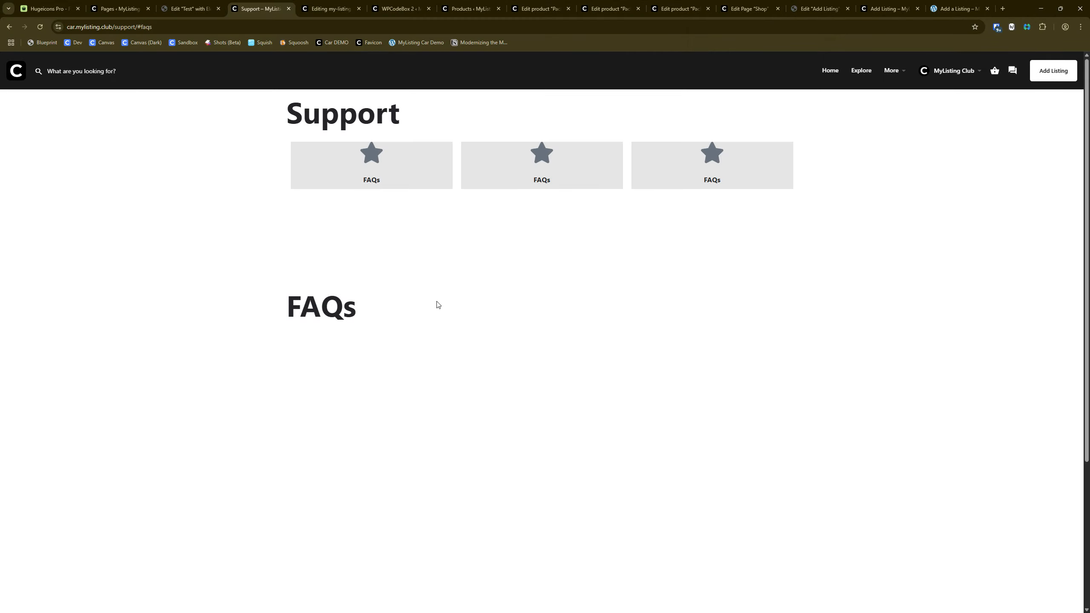
Close the old "Test" editor and reopen the Support page with Elementor from the Pages list
click(199, 8)
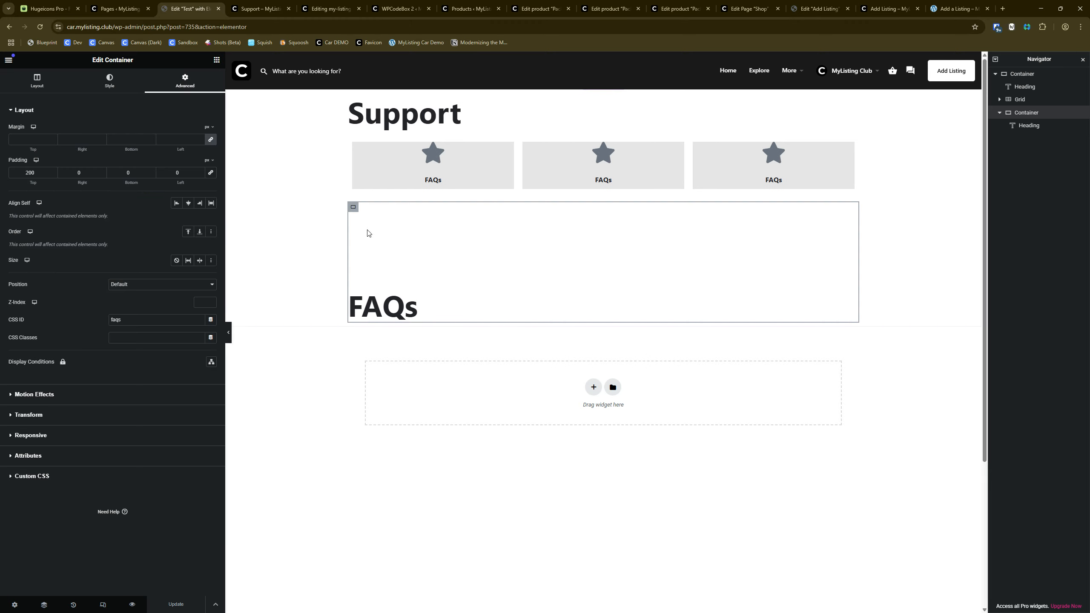
click(219, 8)
right_click(199, 444)
click(234, 454)
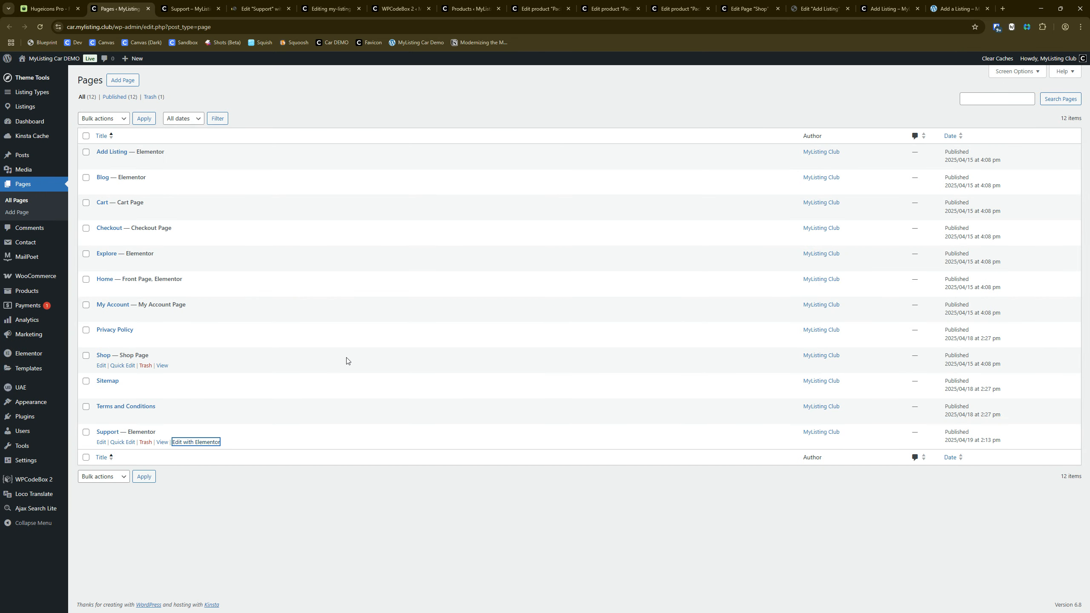
click(260, 9)
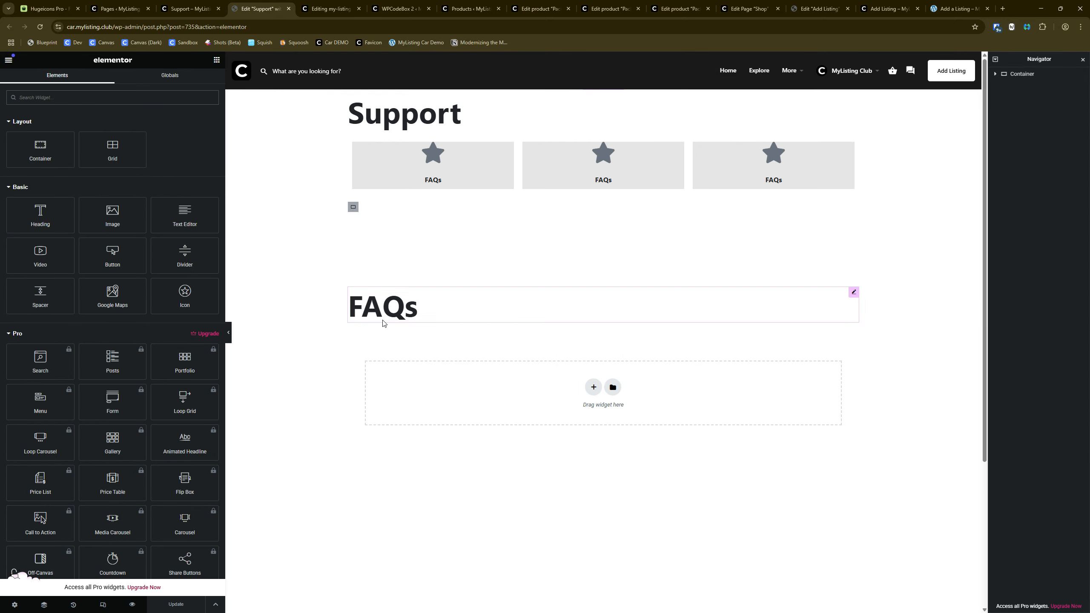
Find the Accordion widget and place it below the FAQs heading in the same container
click(154, 93)
text(acc)
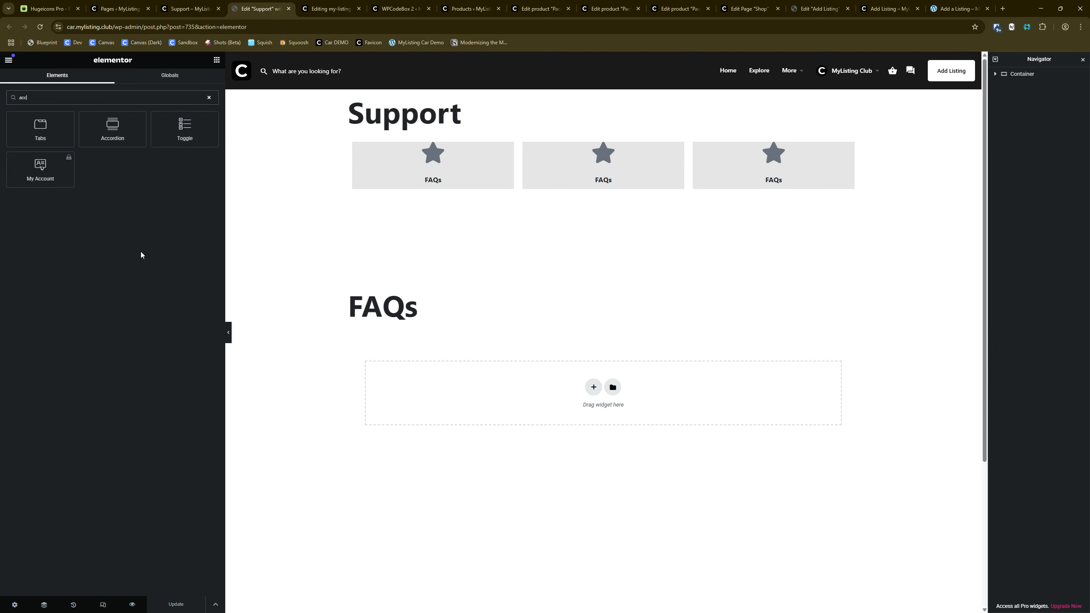
drag(104, 131, 402, 315)
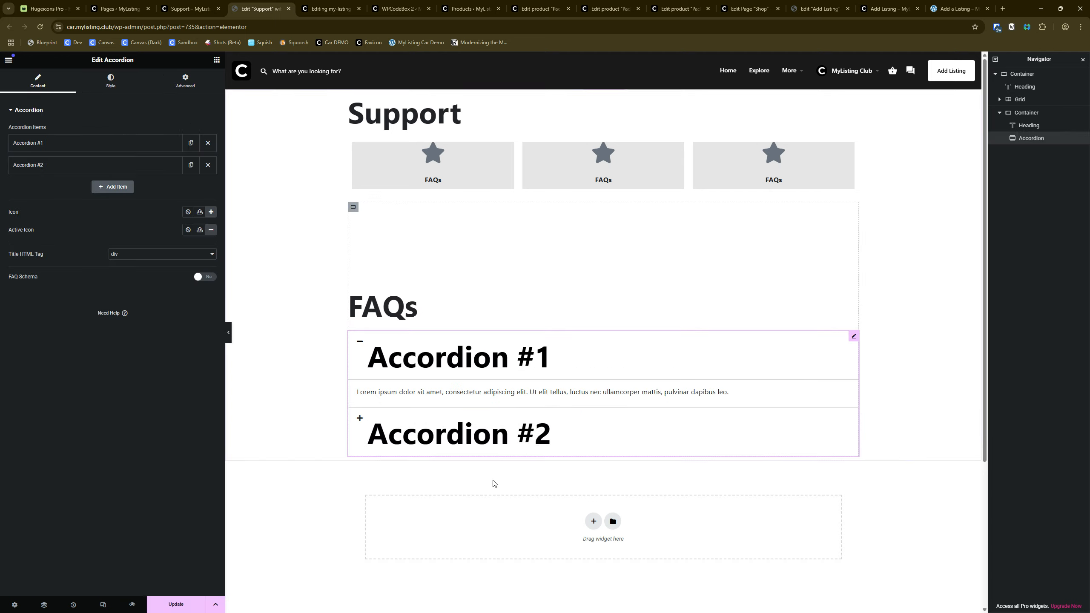
Apply the global font Text (Bold) to the accordion's titles and update the page
click(110, 84)
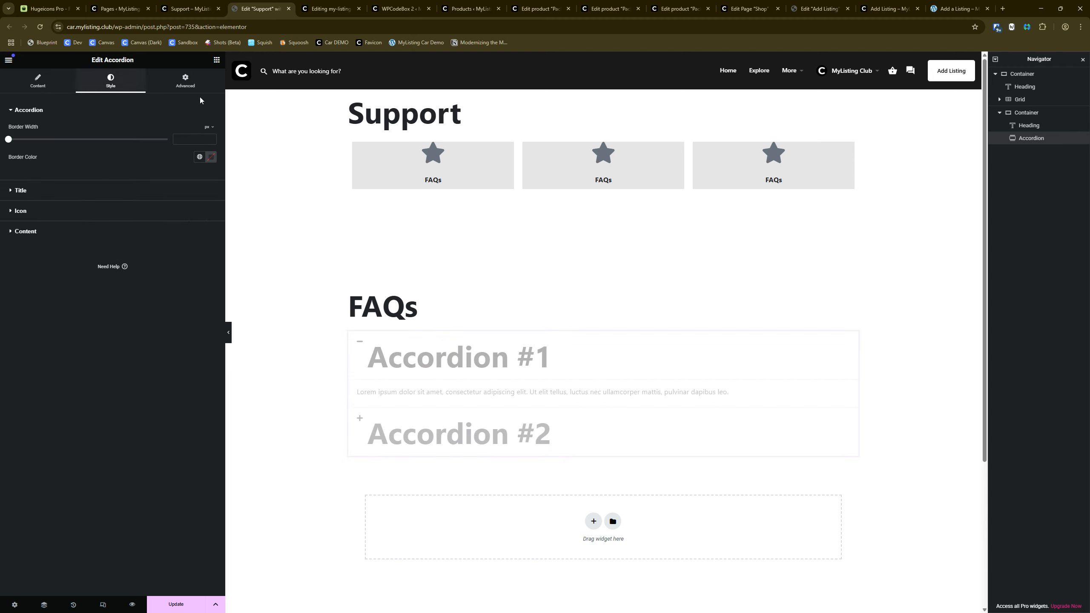
click(37, 195)
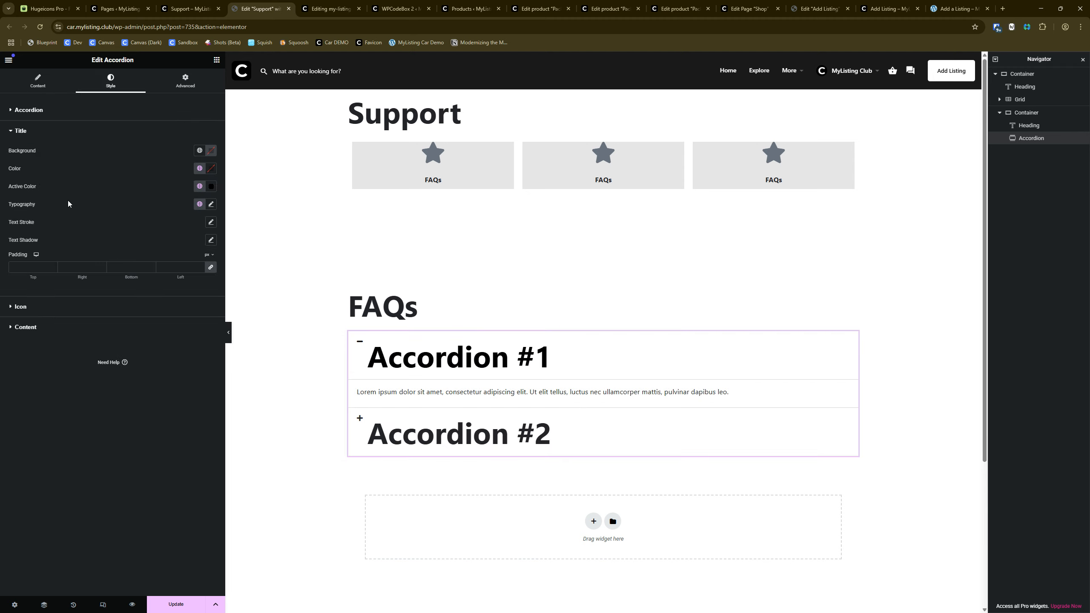
click(199, 205)
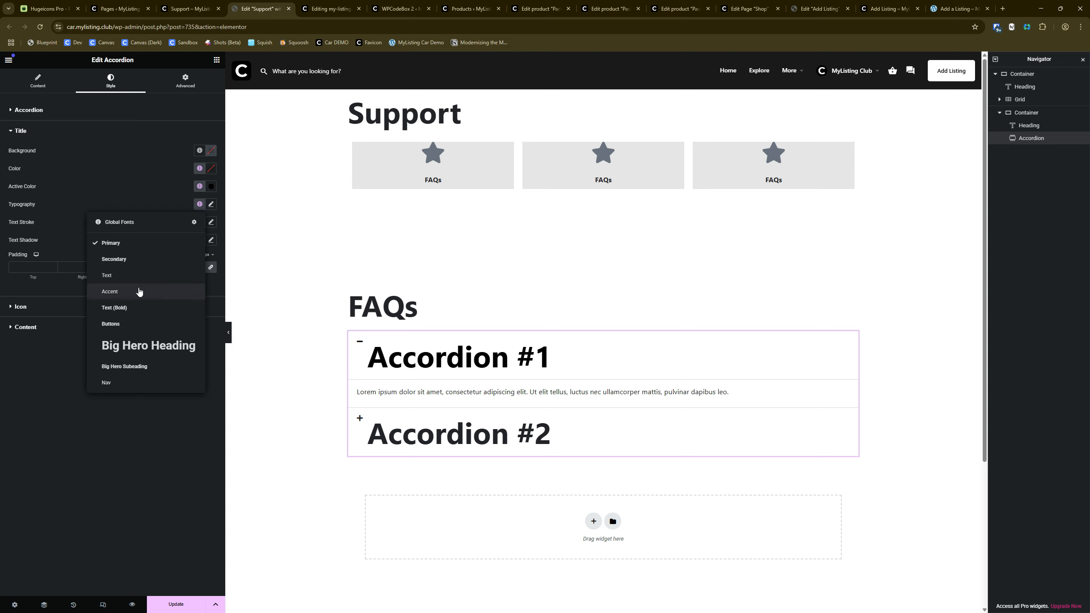
click(126, 308)
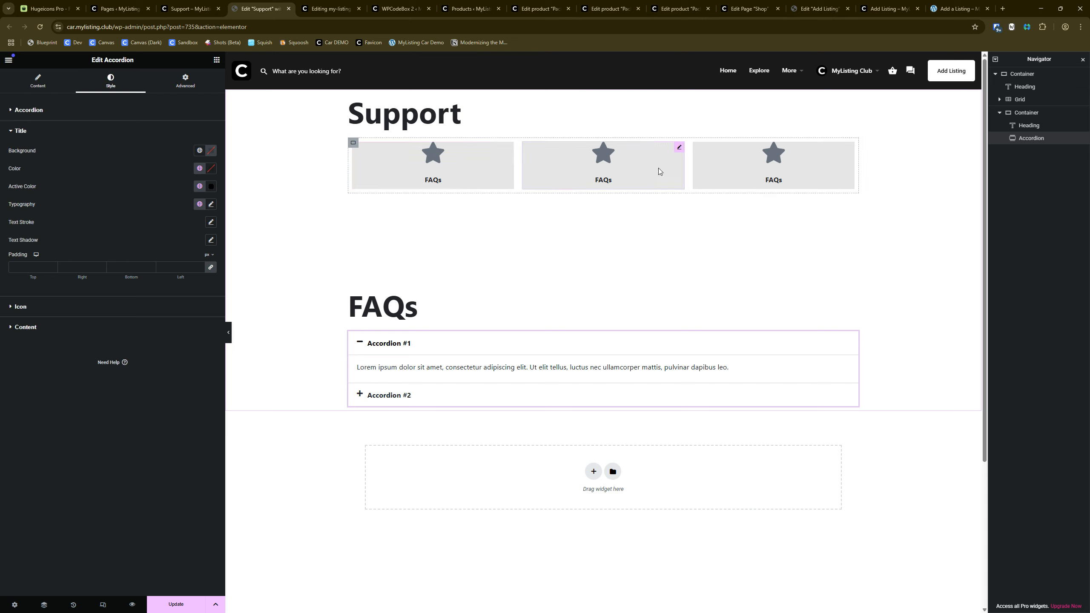
click(189, 604)
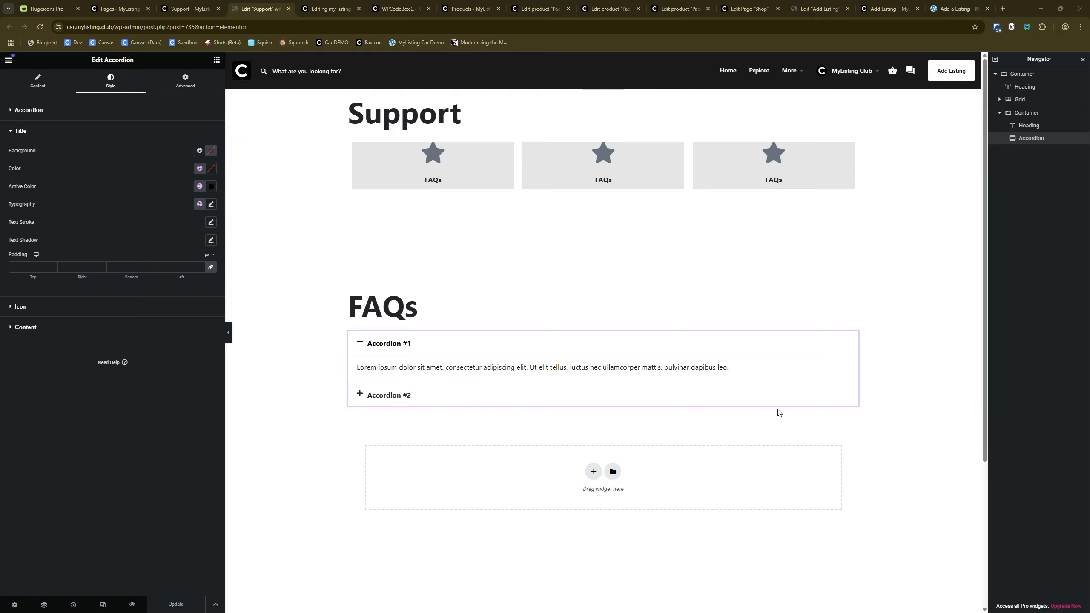
Check Package 1's Plan Features link on the Add Listing page, closing the developer tools and the page it opens
click(947, 3)
click(887, 6)
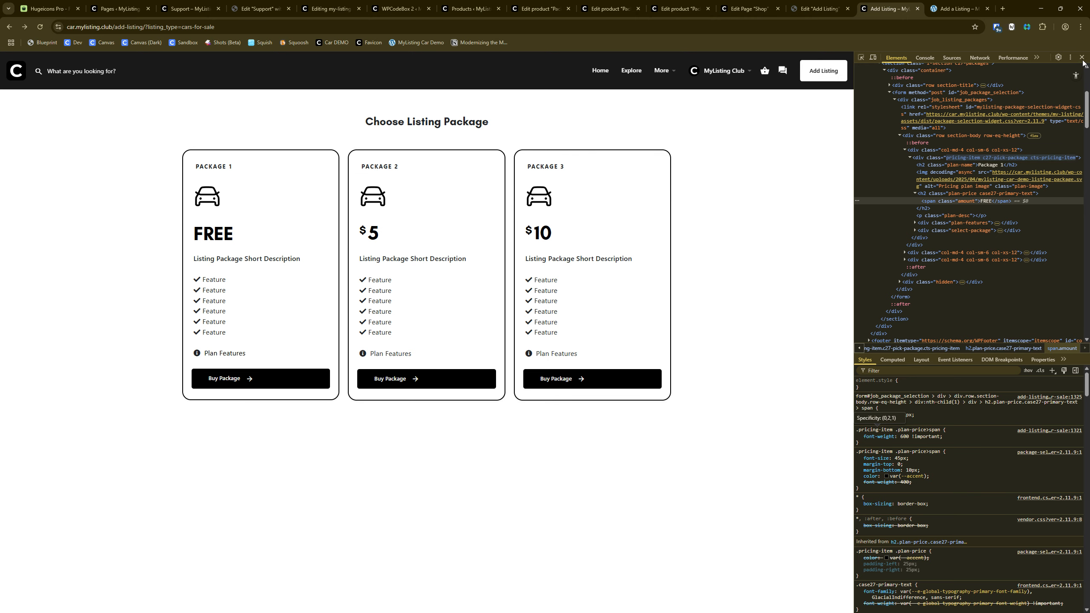
click(1082, 57)
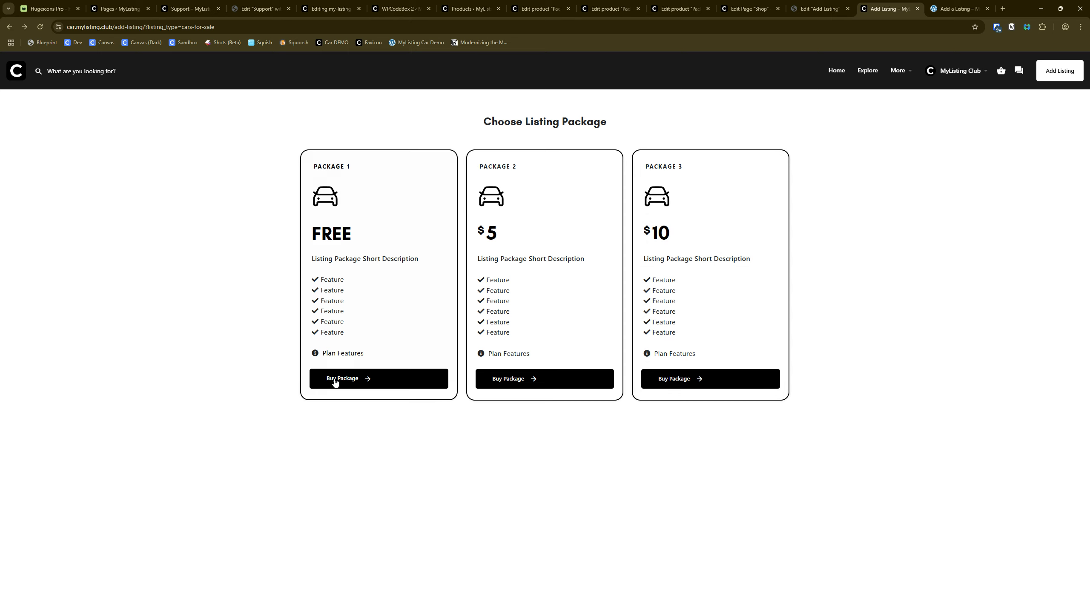
click(334, 355)
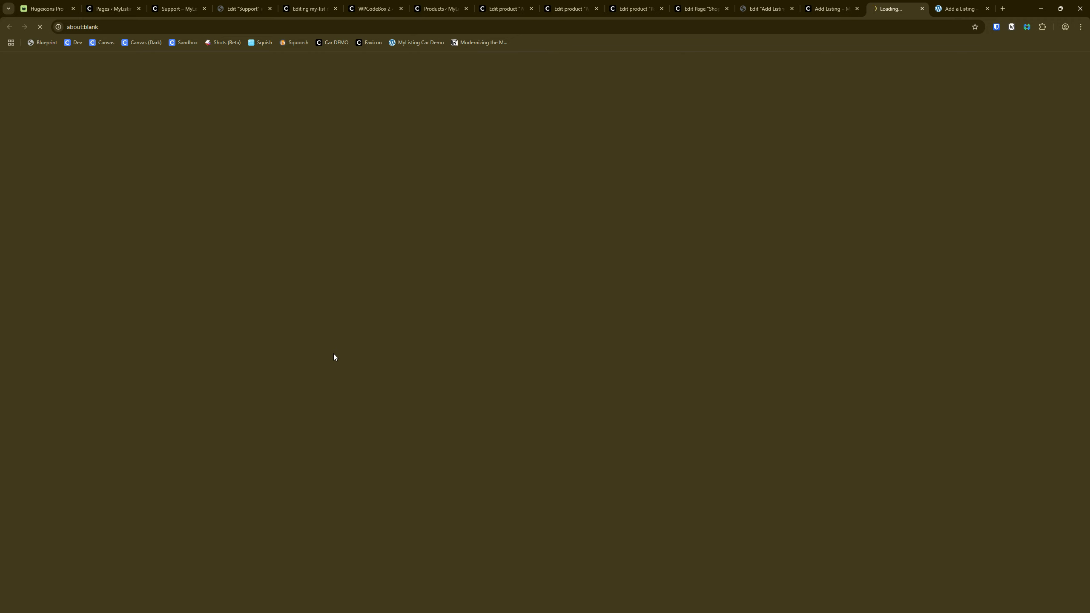
click(922, 8)
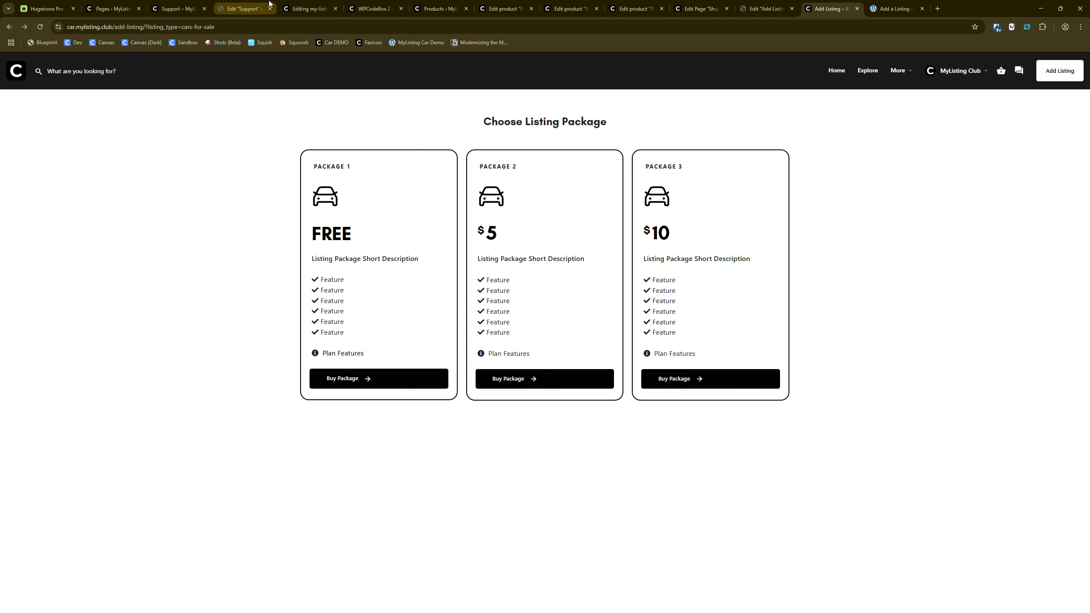
click(255, 4)
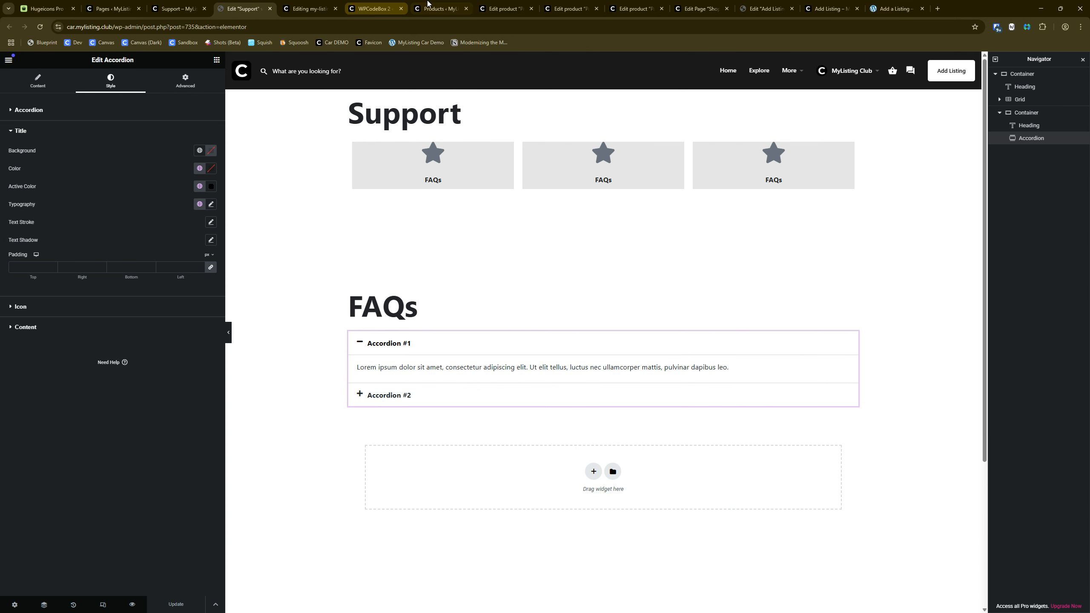
Examine the Plan Features link address in the description of the Package 1 product
click(425, 9)
click(511, 9)
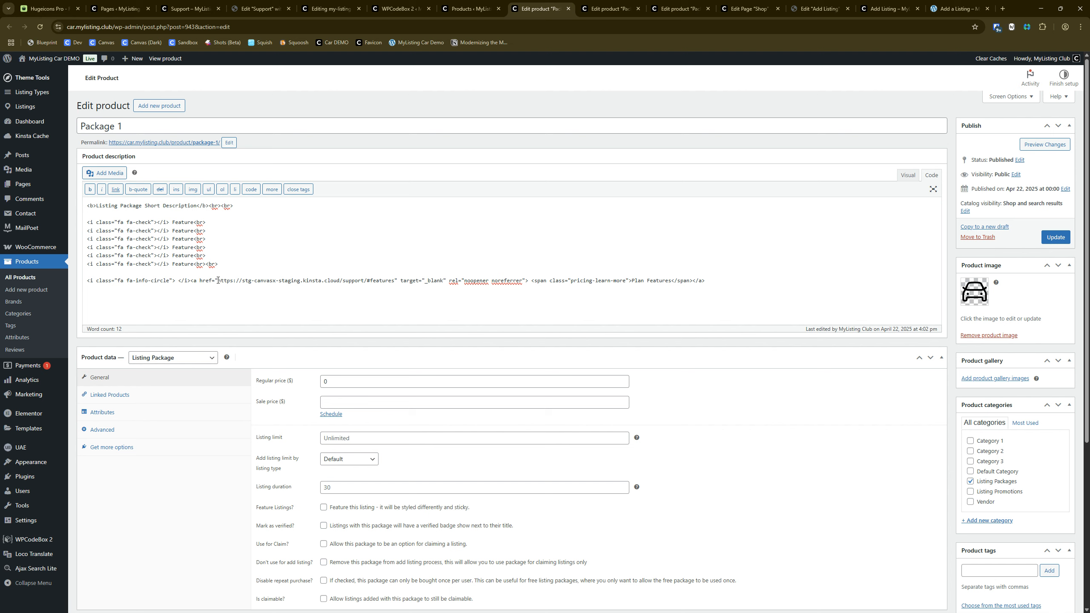
drag(218, 280, 370, 281)
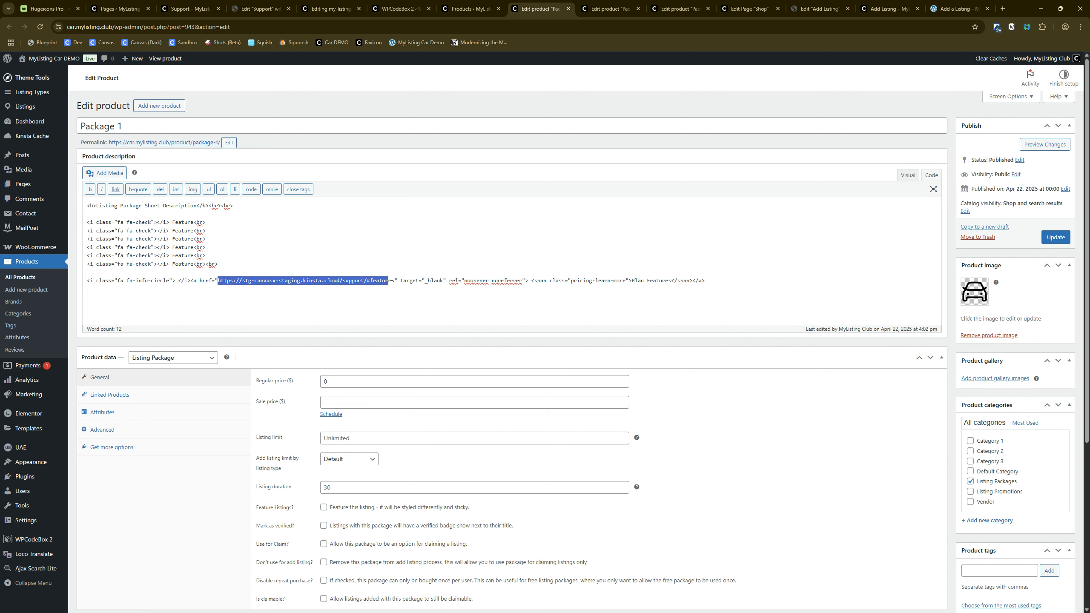
click(386, 280)
key(ctrl)
key(ctrl)
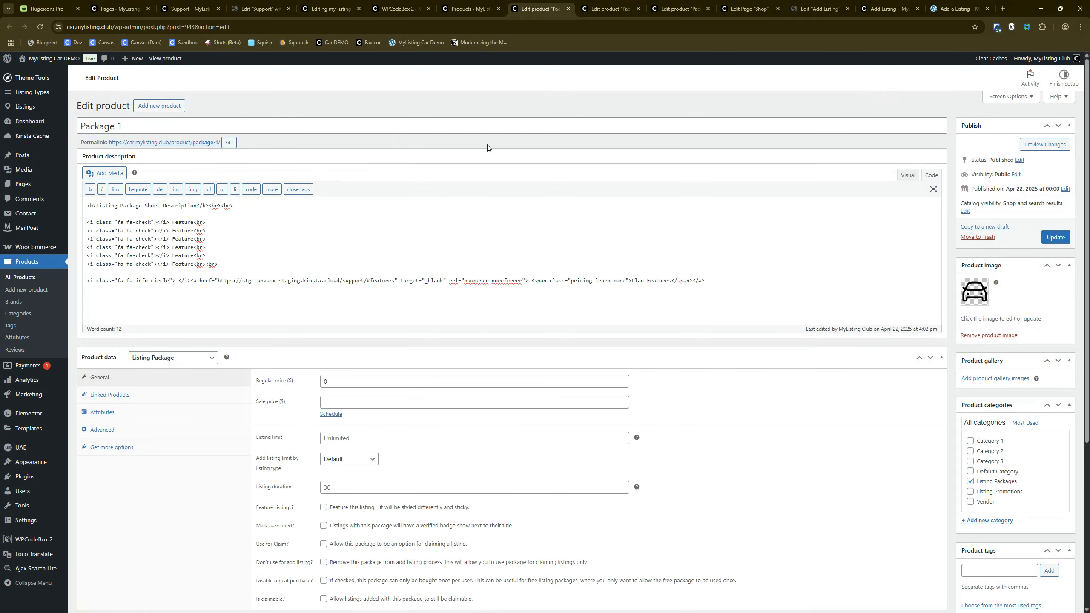
Back in the Support page editor, retitle the middle icon box "Features" and link it to "#features"
click(260, 9)
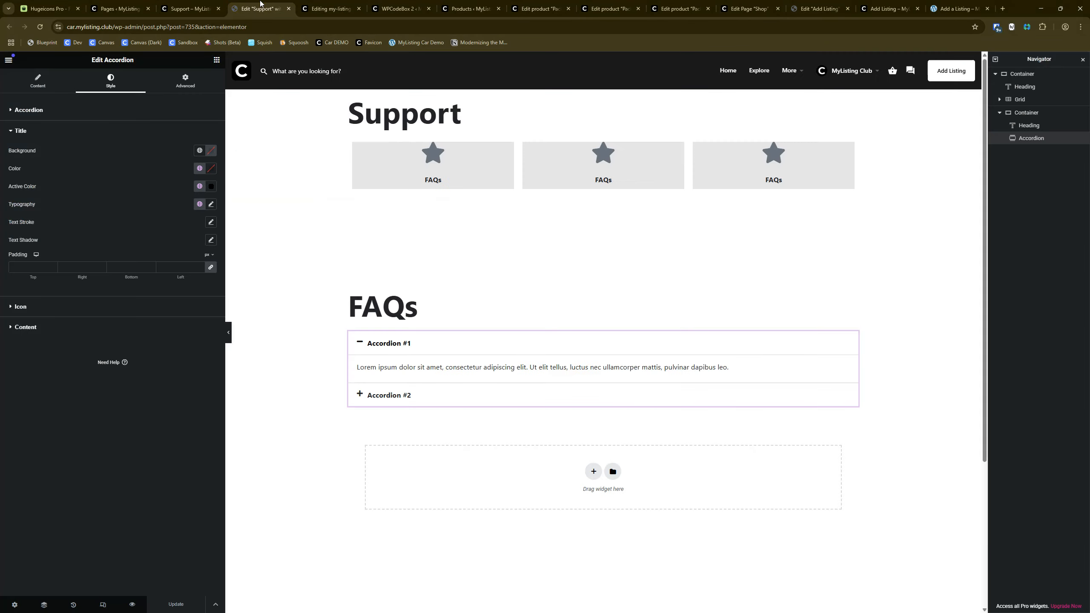
click(563, 168)
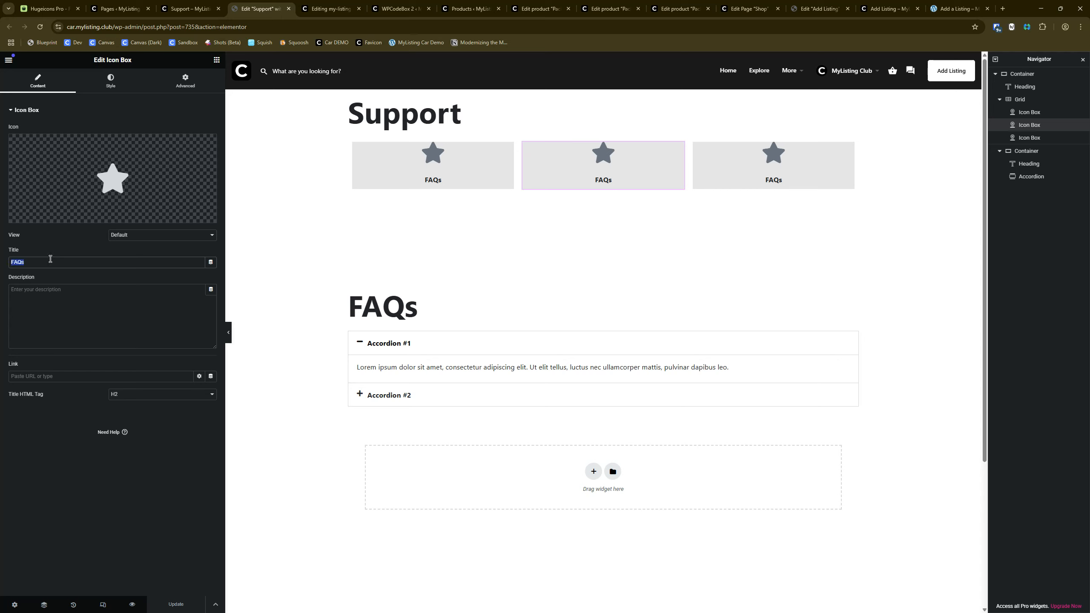
text(Feature)
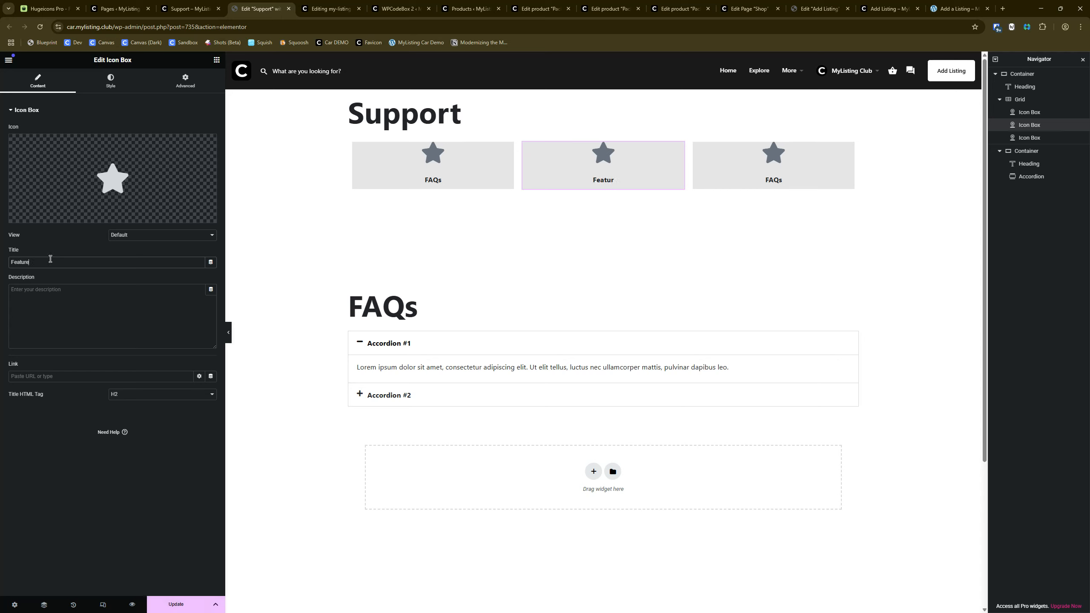
click(41, 377)
text(#features)
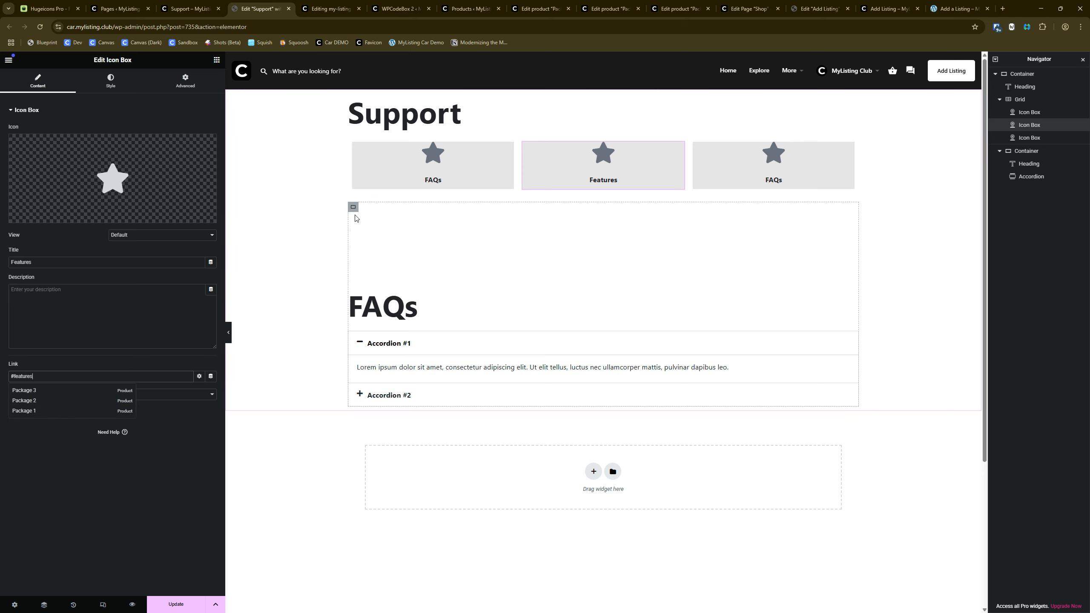
Clear all padding values of the container that holds the FAQs heading and accordion
right_click(352, 205)
click(597, 252)
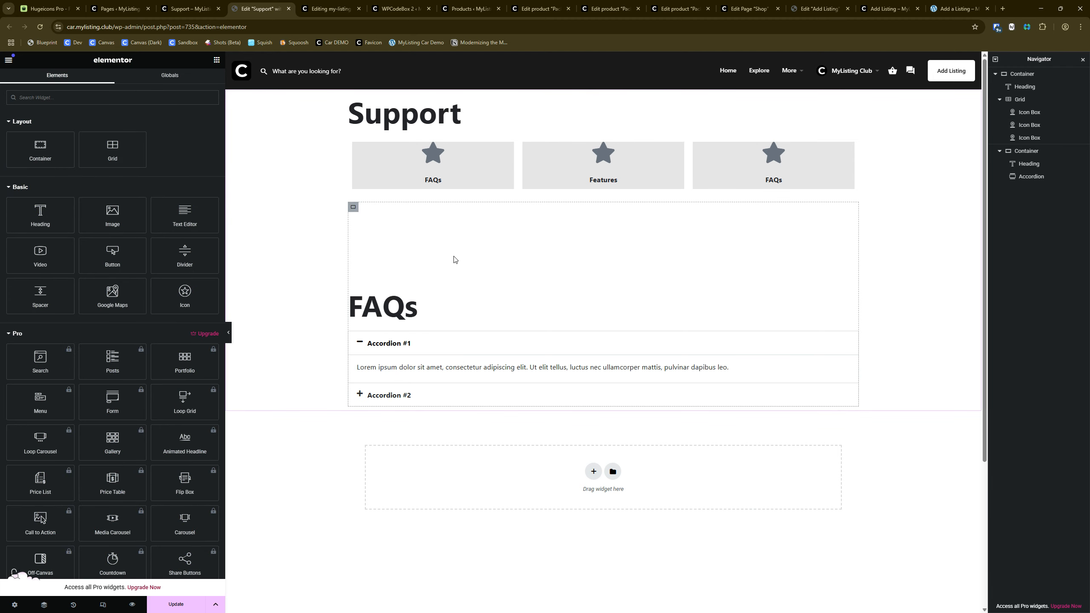
click(353, 207)
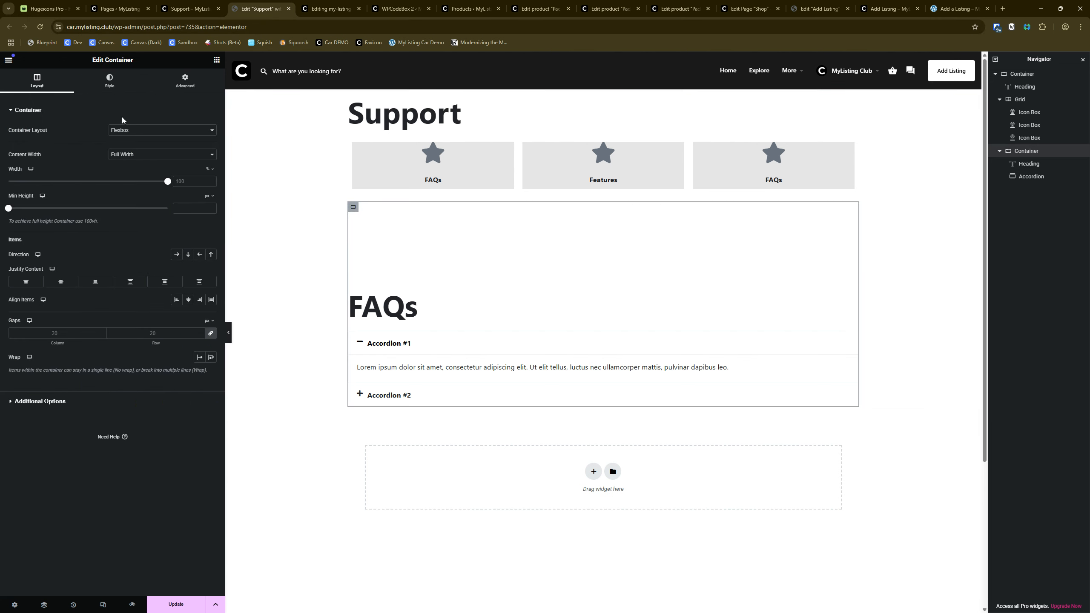
click(192, 88)
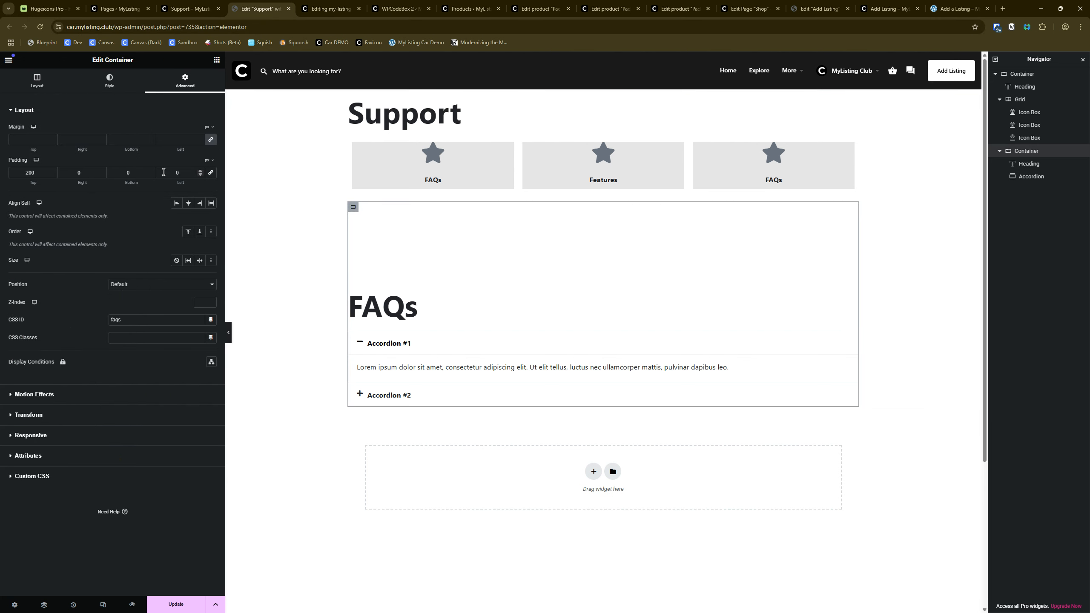
click(210, 173)
key(BackSpace)
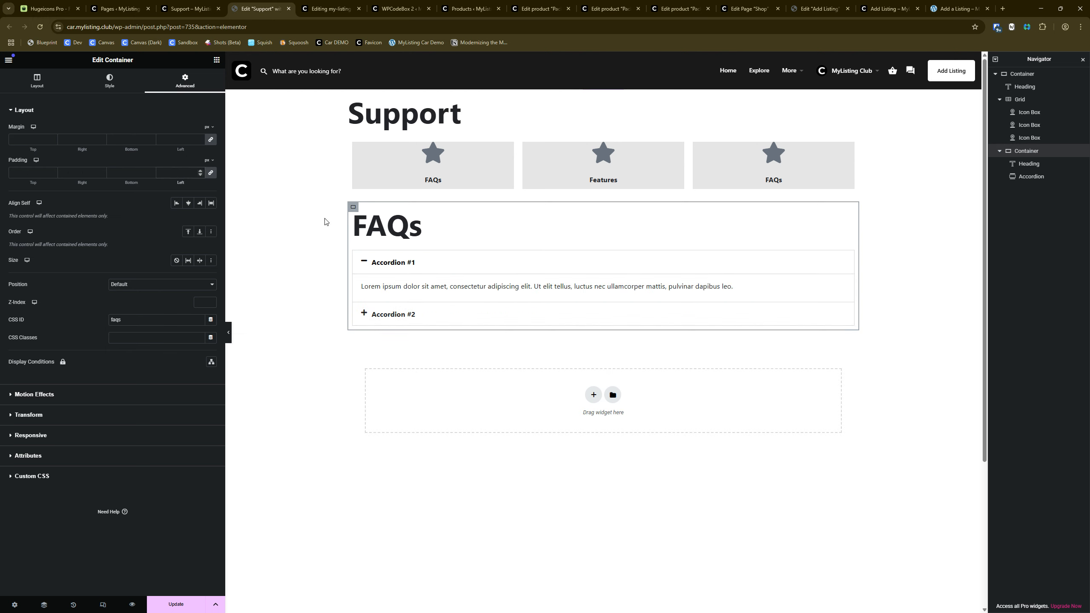
Duplicate the FAQs heading, place the copy below the accordion and retitle it "Features"
right_click(429, 222)
click(427, 245)
drag(412, 269, 400, 363)
click(400, 362)
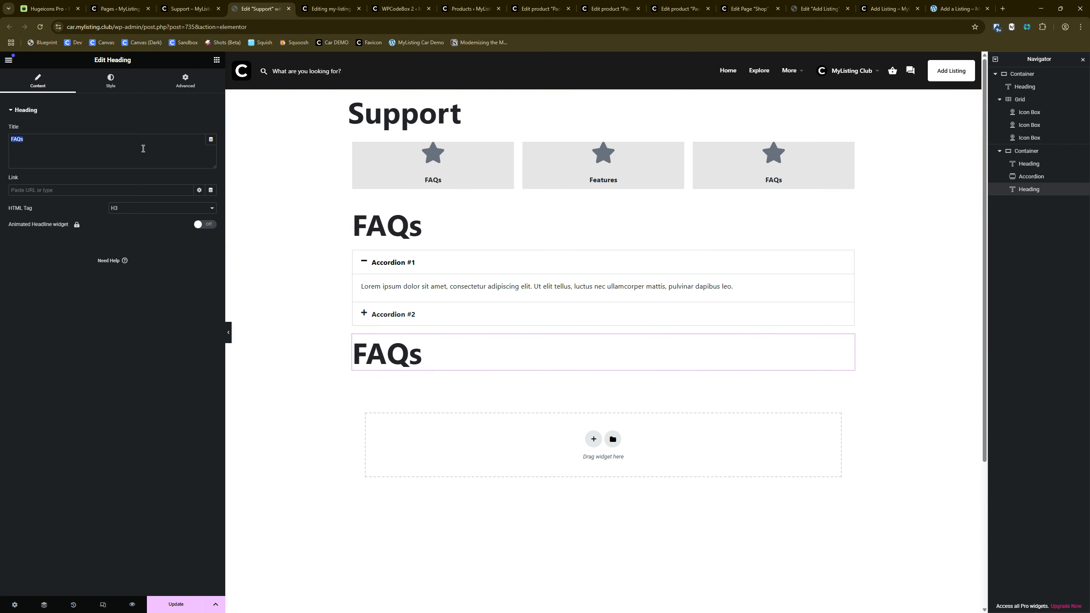
text(Fea)
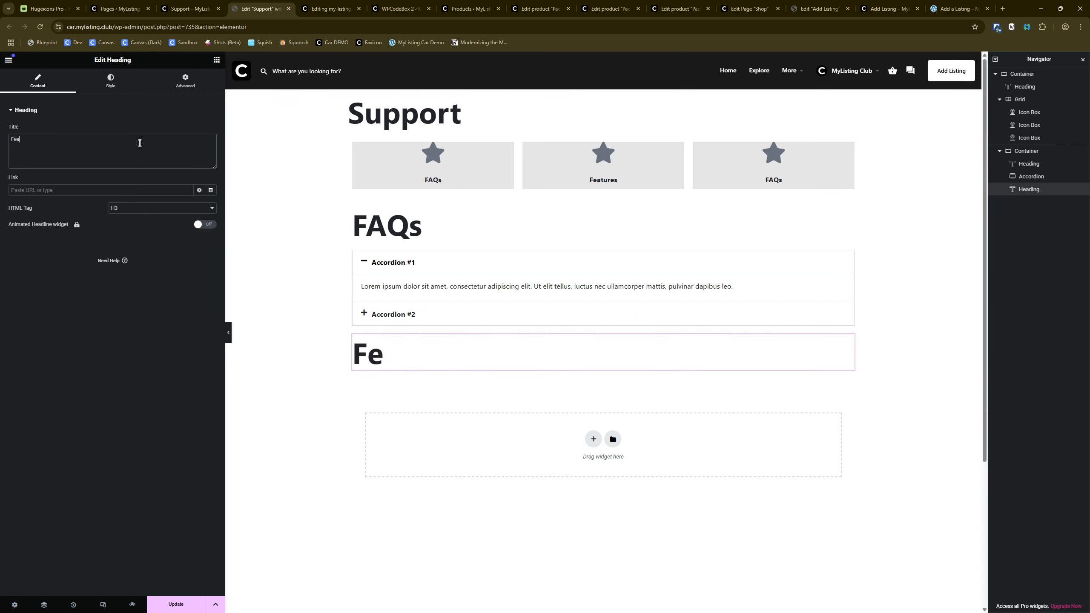
text(tures)
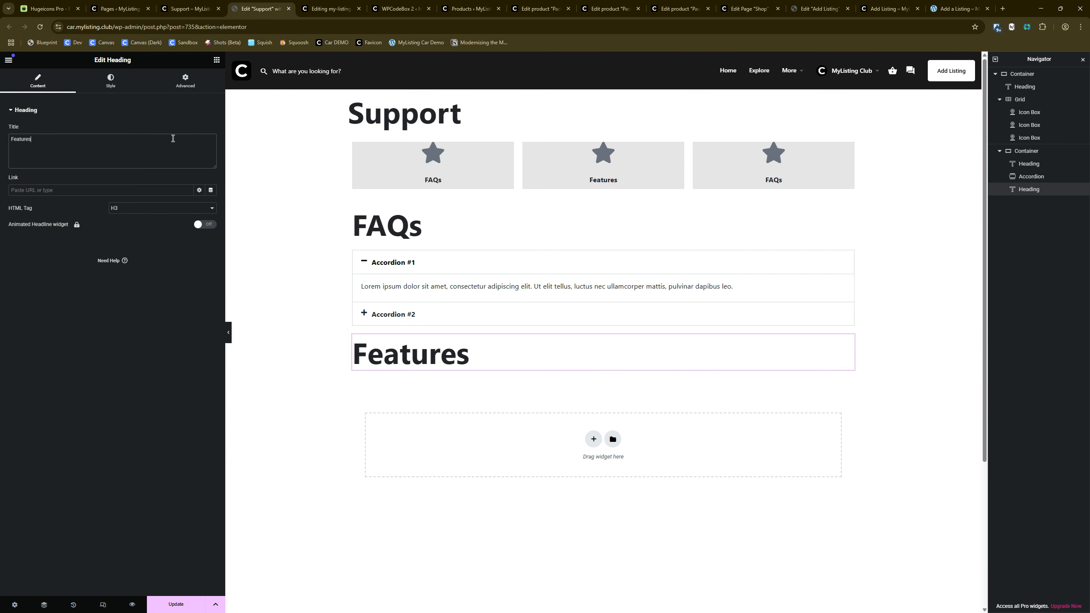
Copy the FAQs accordion and paste it beneath the Features heading
click(217, 62)
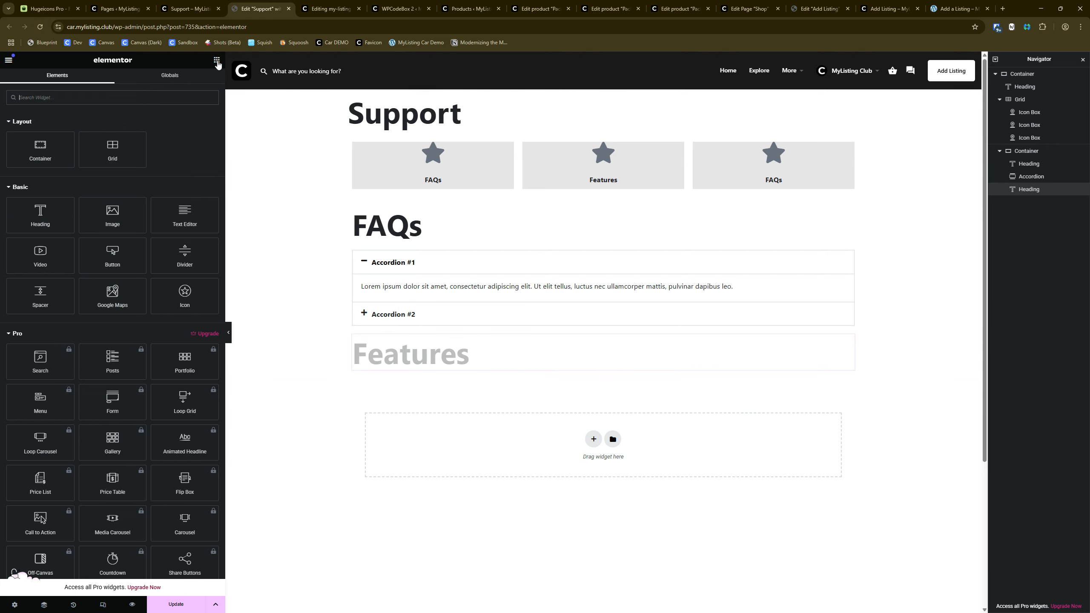
right_click(416, 262)
click(432, 304)
right_click(420, 365)
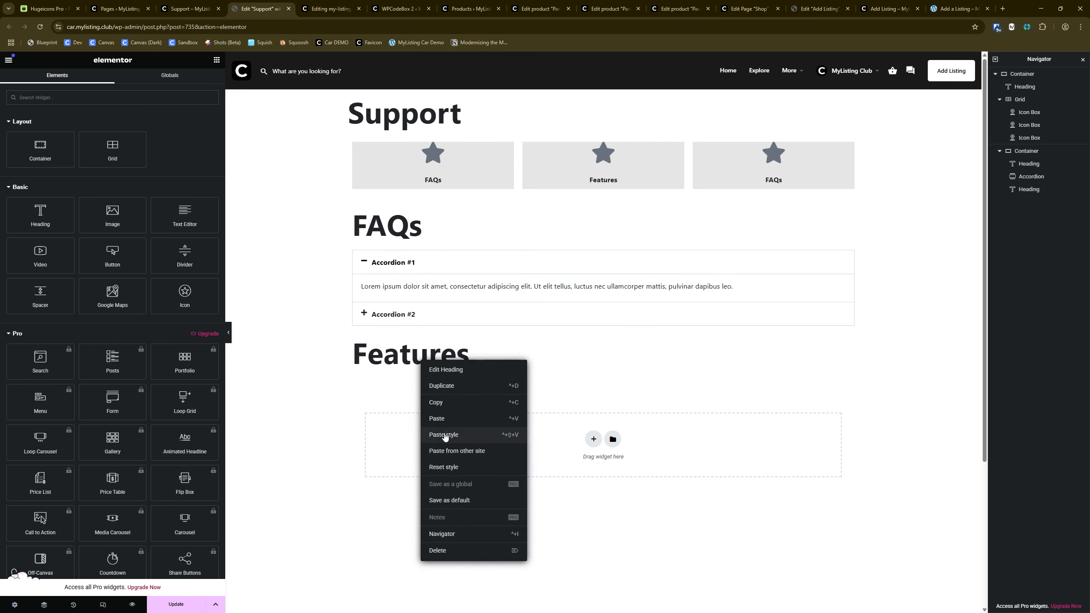
click(442, 426)
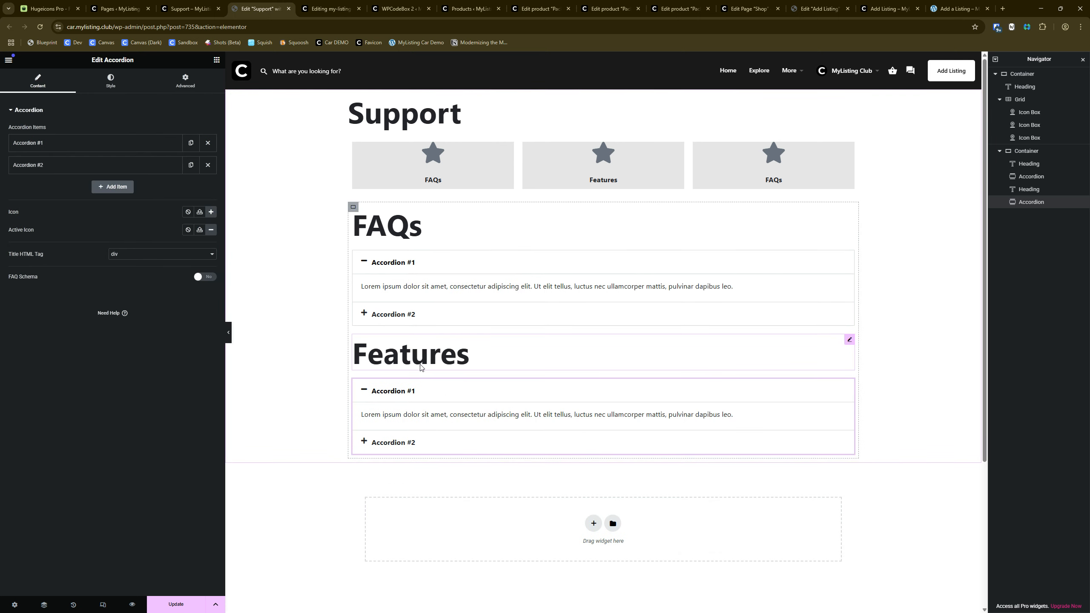
Remove the CSS ID from the sections' container and set the FAQs heading's CSS ID to "faqs"
click(406, 359)
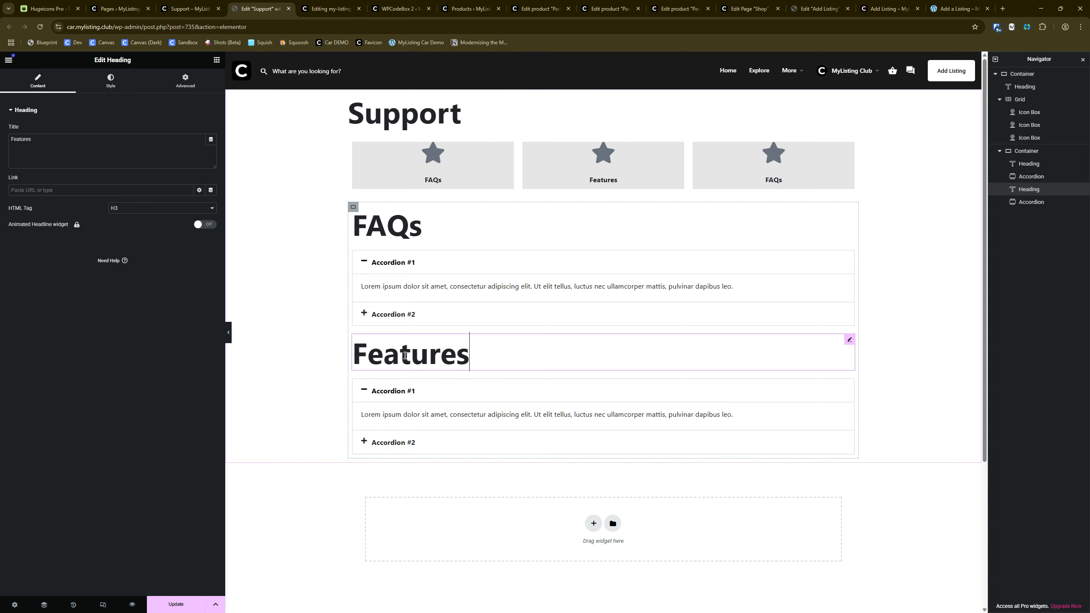
click(424, 229)
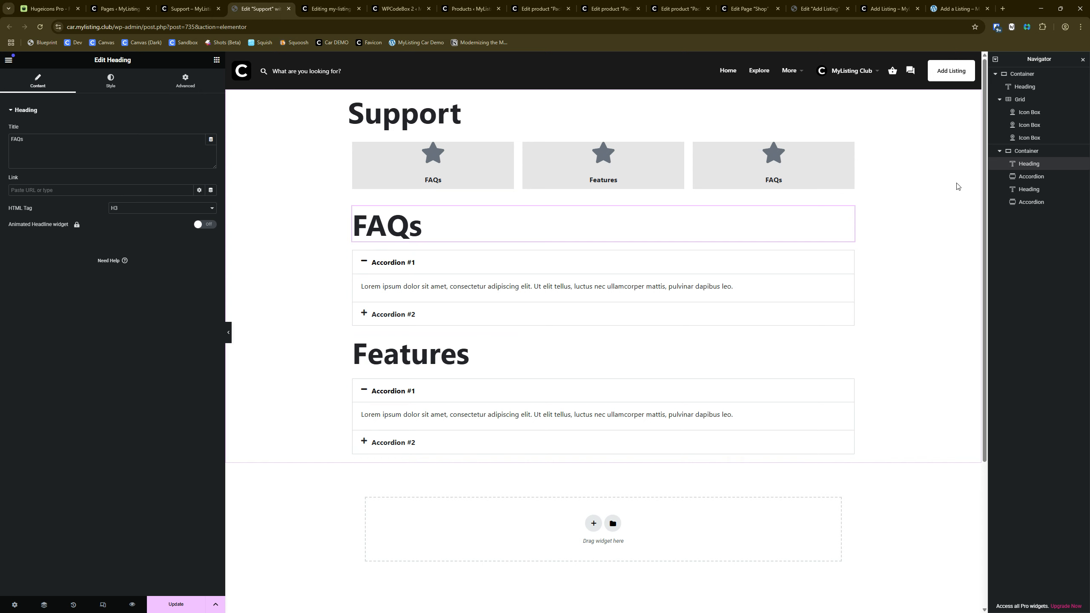
click(1018, 155)
drag(146, 320, 43, 317)
key(BackSpace)
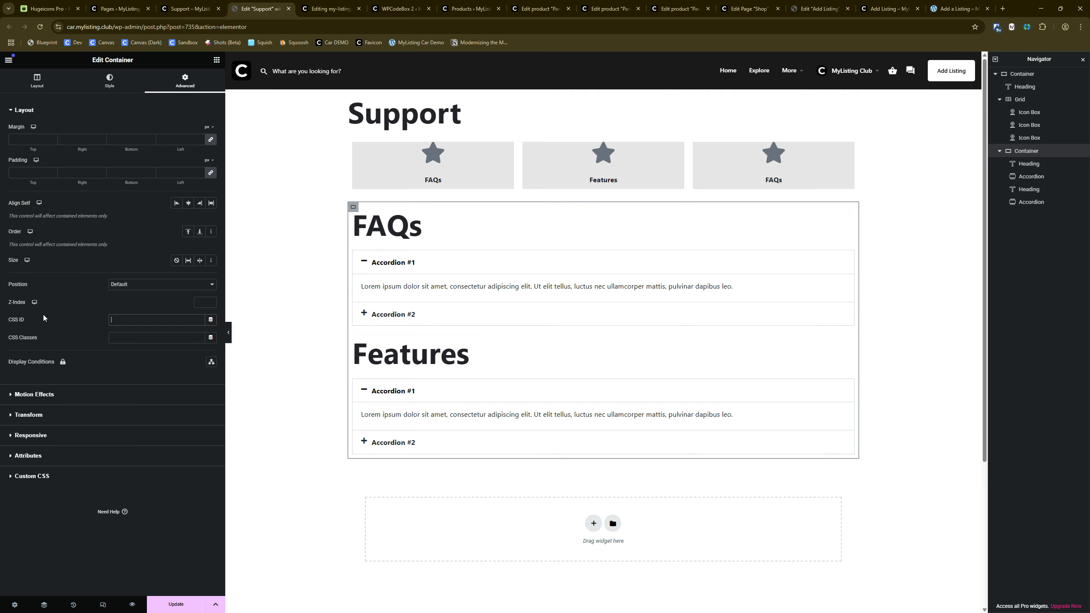
click(386, 225)
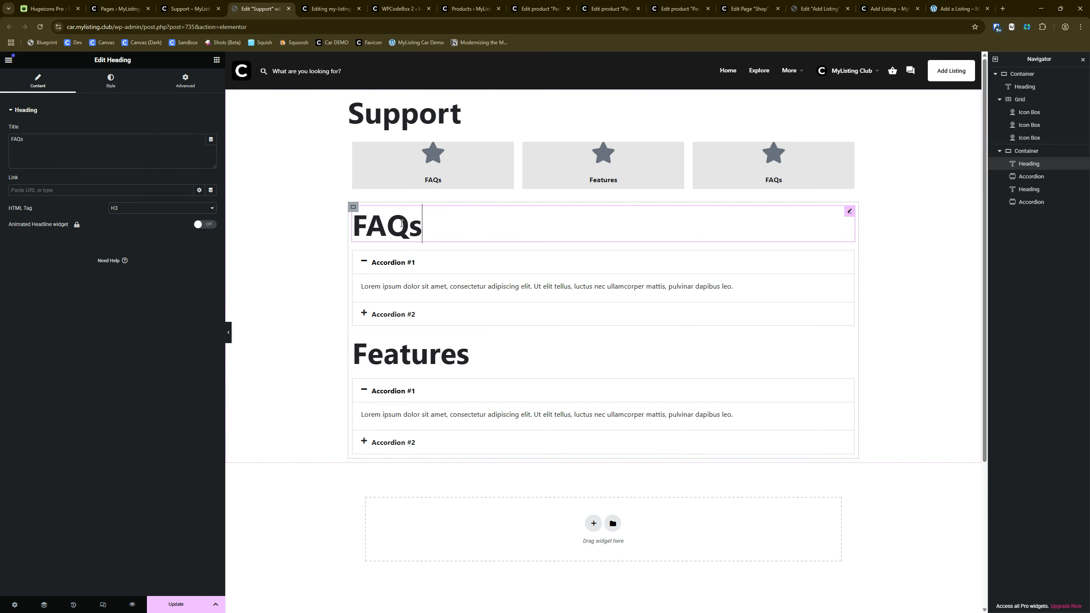
click(185, 81)
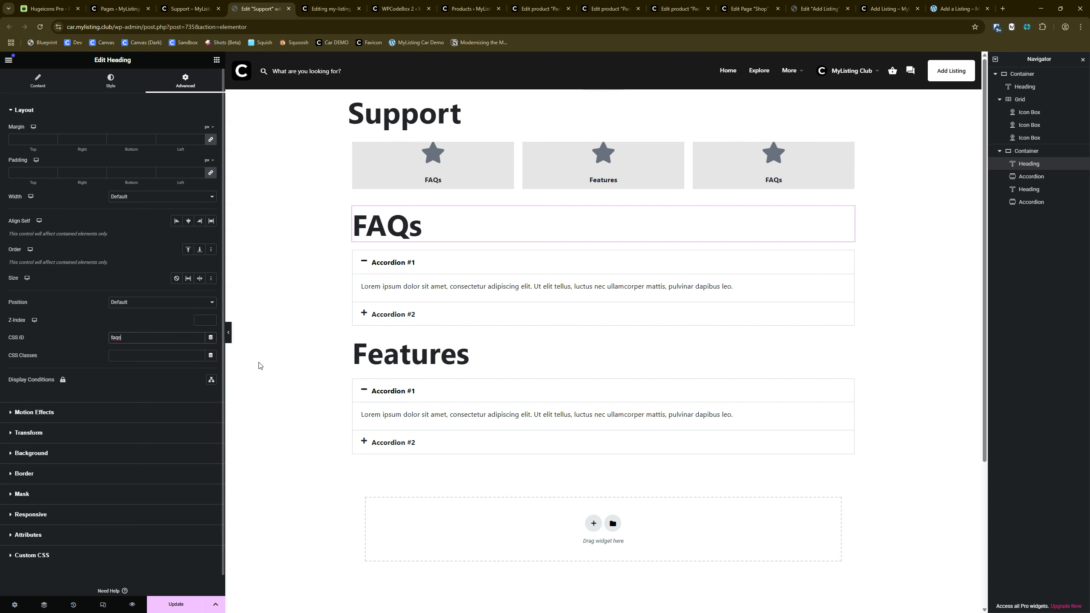
Set the Features heading's CSS ID to "features"
click(468, 354)
click(185, 81)
click(120, 338)
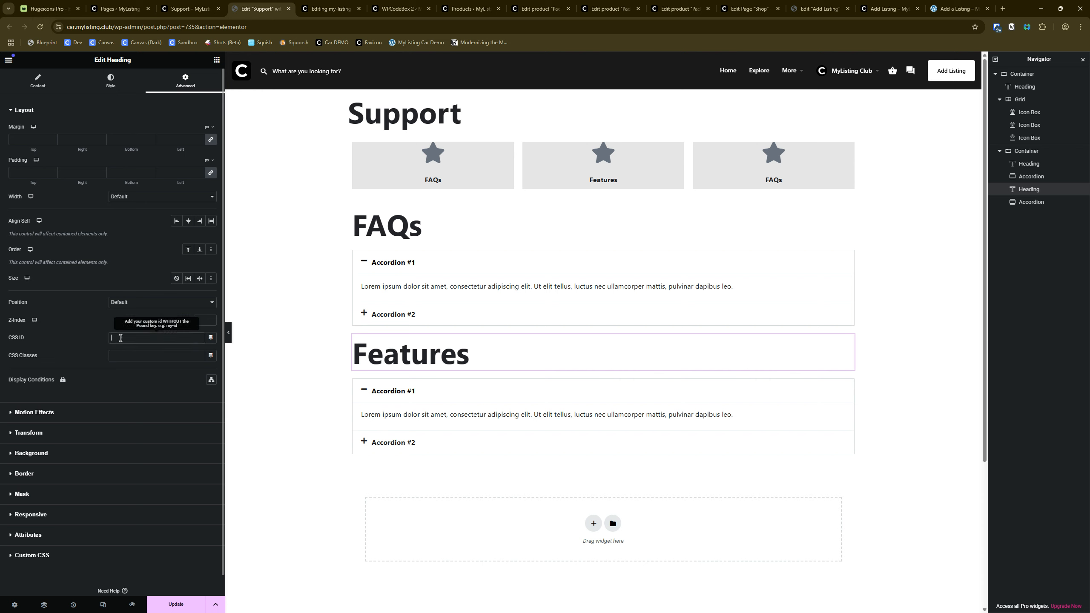
text(features)
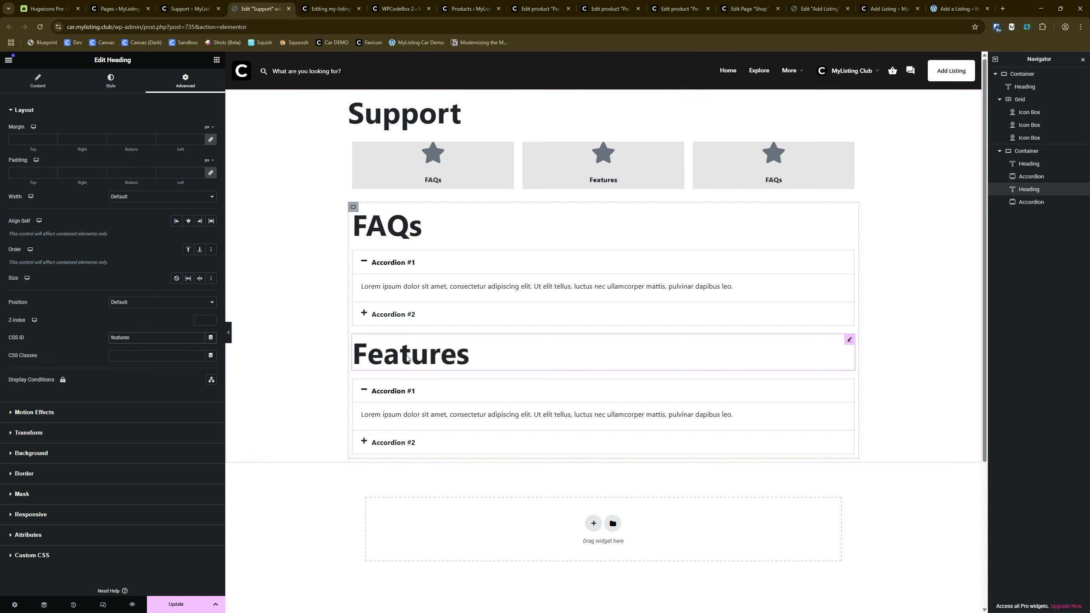
Unlink the FAQs heading's padding values and set its top padding to 100 px
click(386, 234)
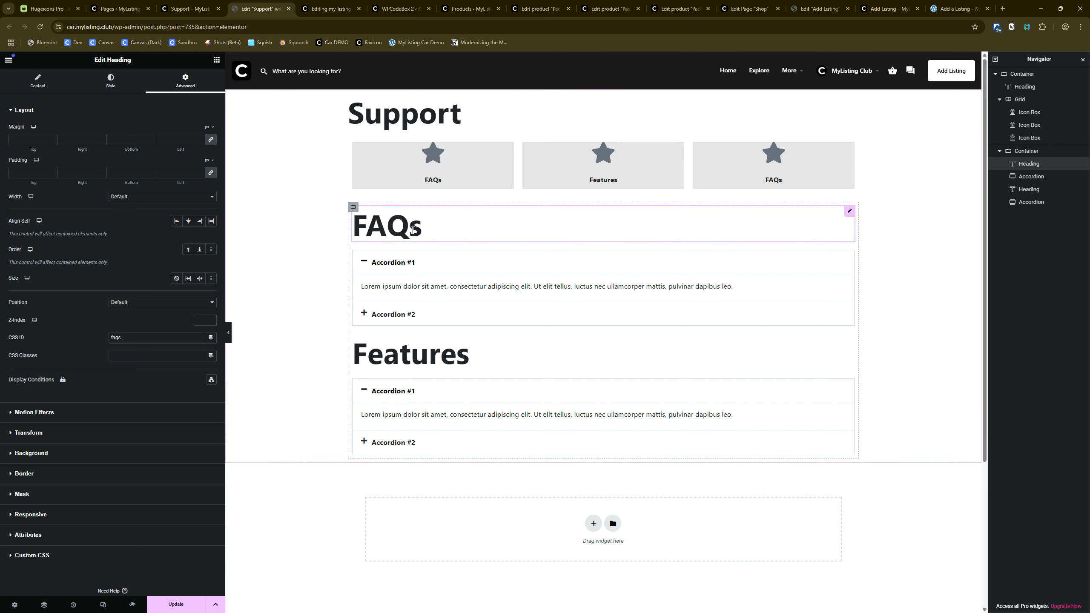
click(211, 173)
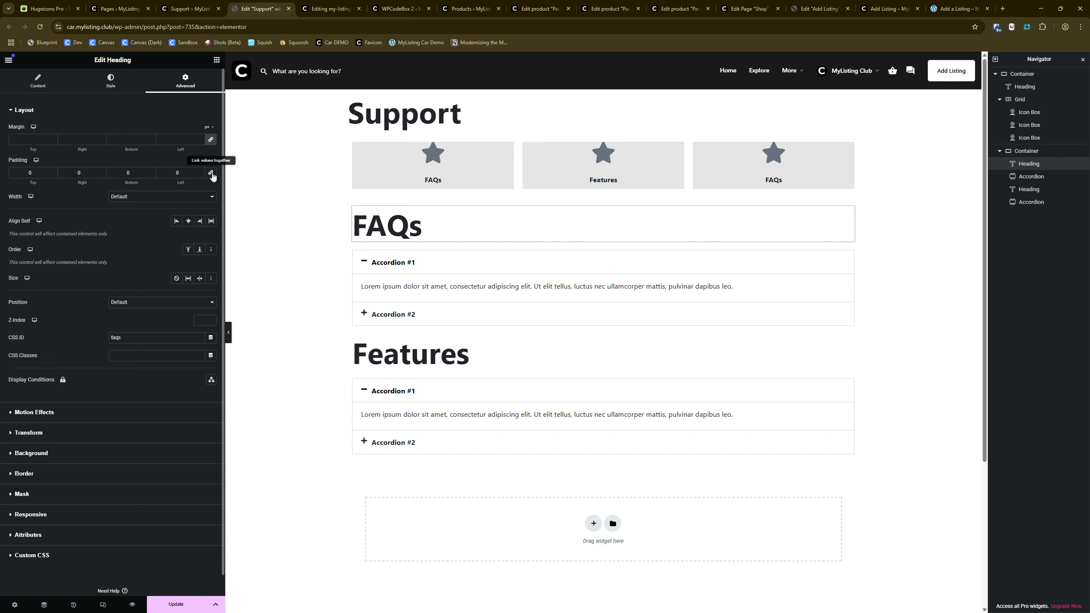
click(18, 167)
text(100)
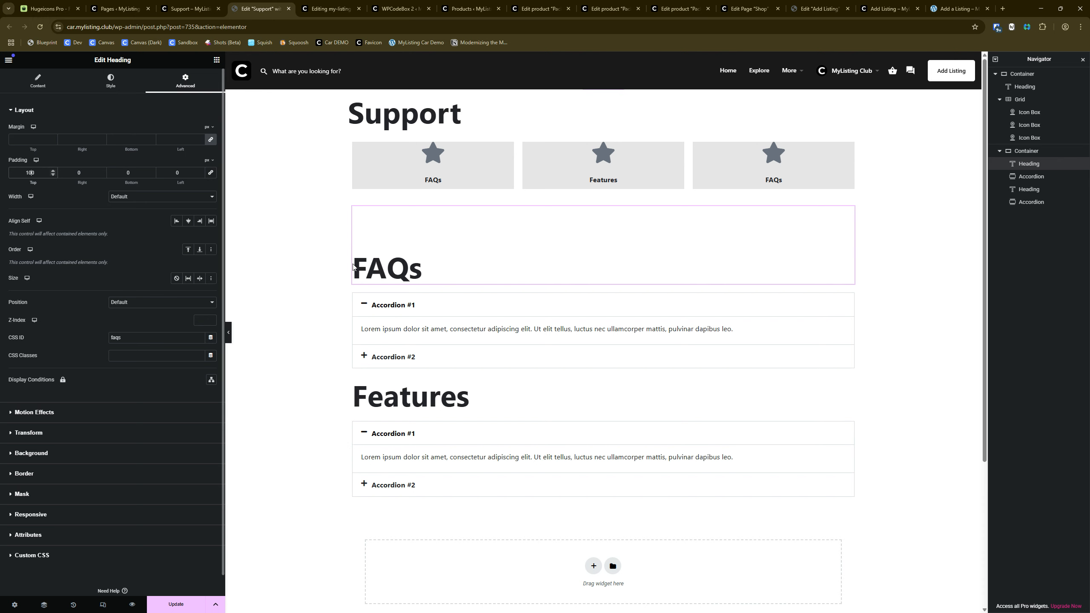
Copy the FAQs heading's style onto the Features heading and update the page
right_click(394, 268)
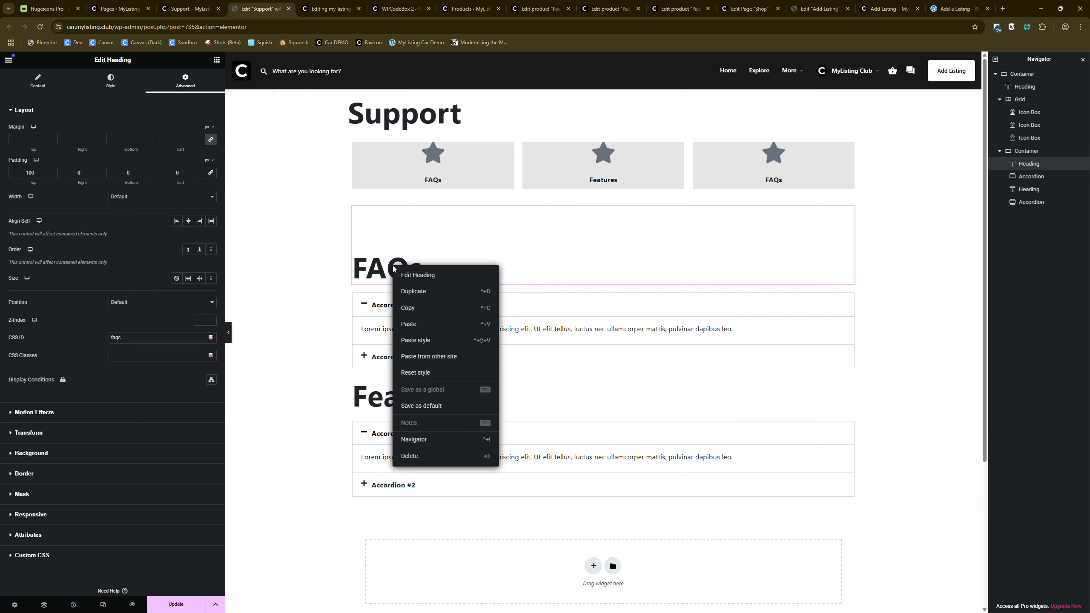
click(413, 308)
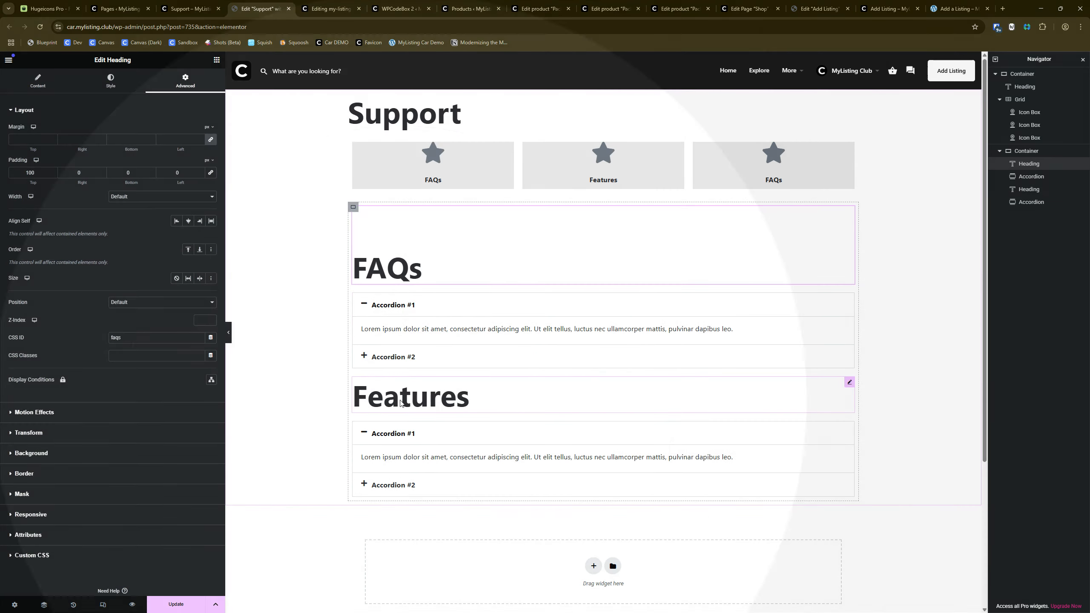
right_click(400, 403)
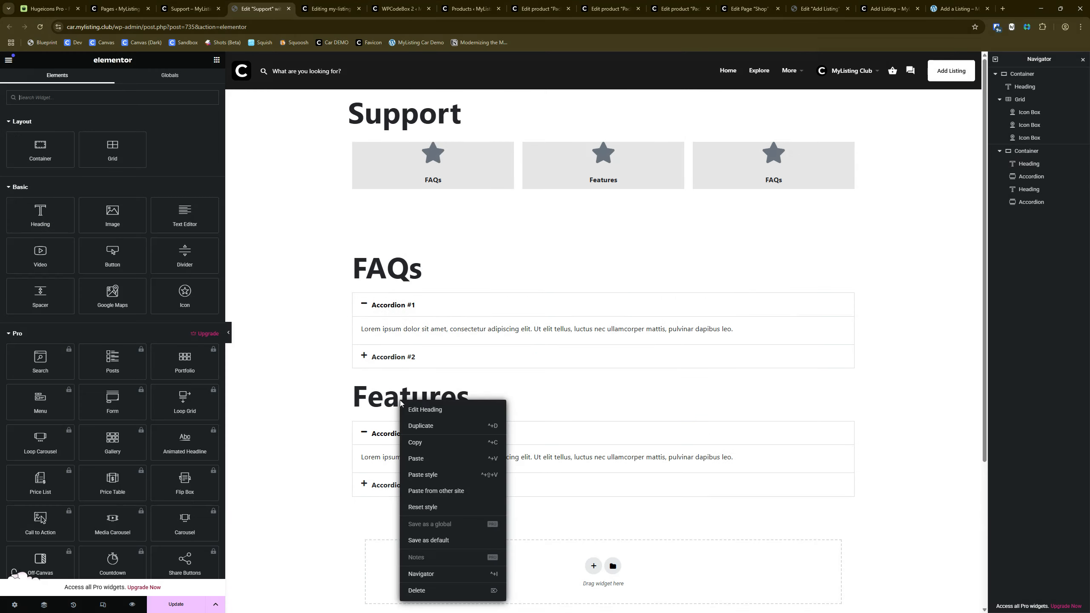
click(430, 474)
click(400, 427)
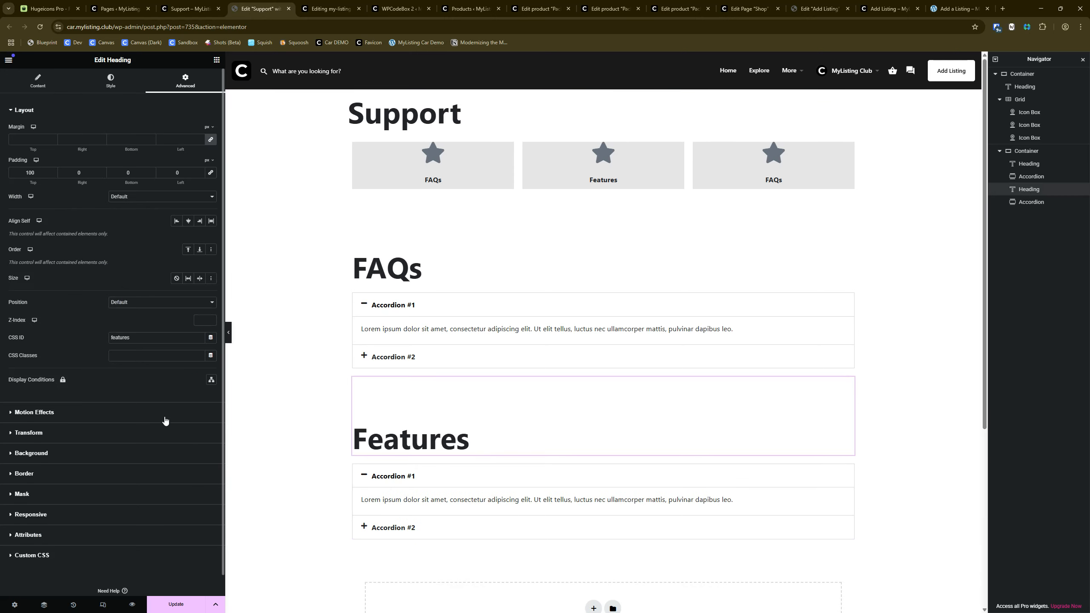
click(186, 603)
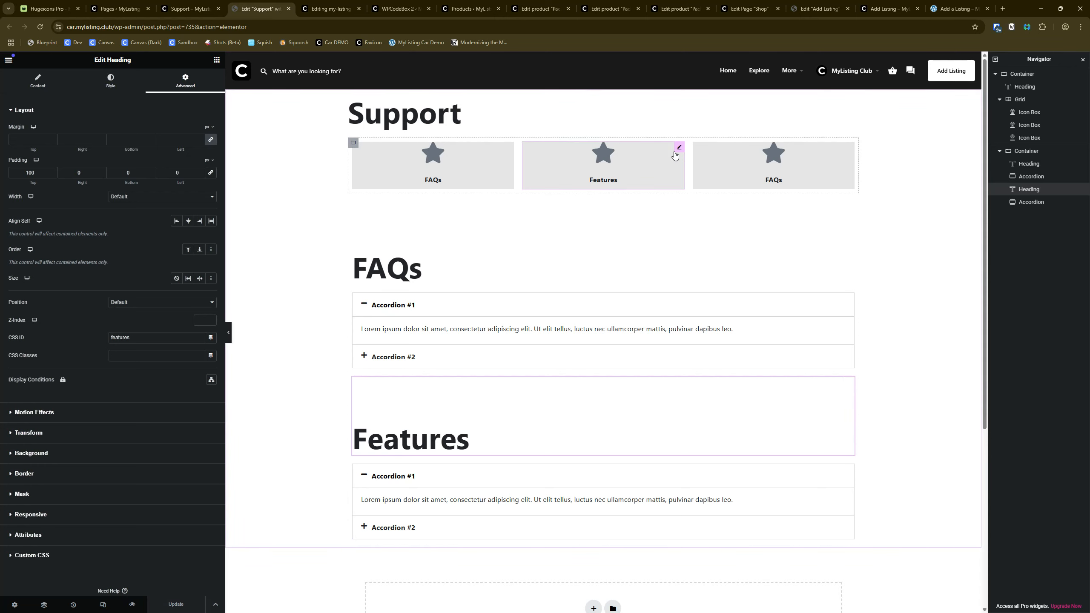
Check the middle icon box's link, then reload the live Support page and test the FAQs and Features anchor links
click(680, 150)
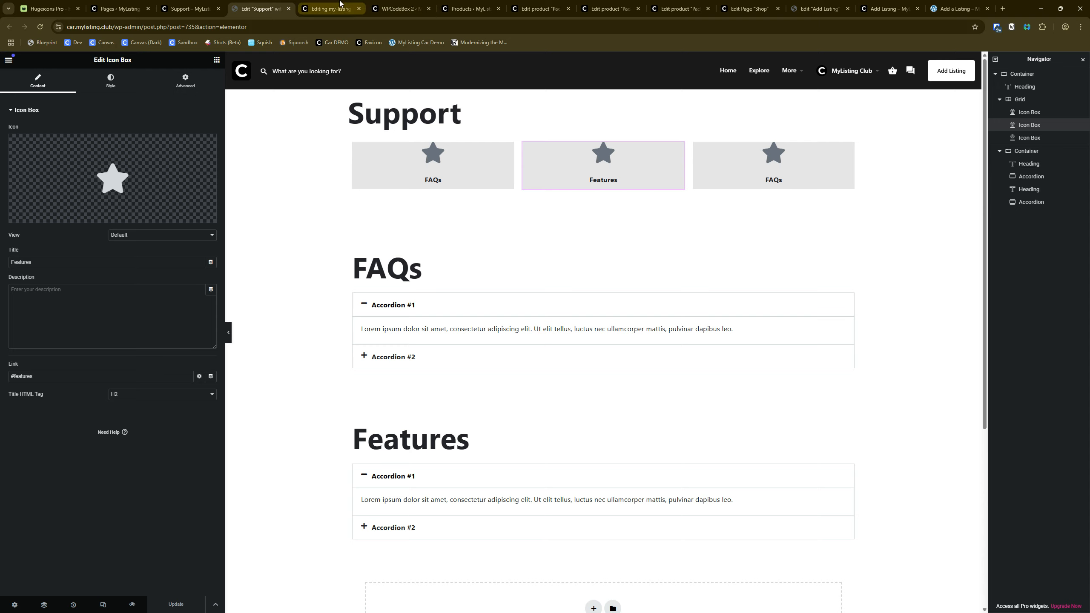
drag(204, 5, 266, 5)
click(41, 30)
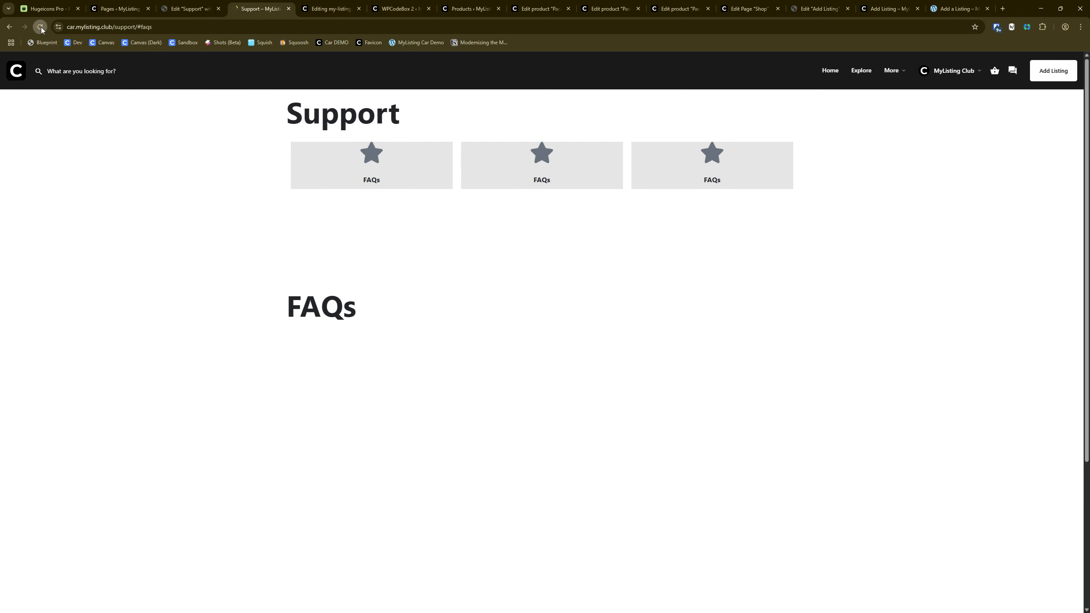
click(363, 182)
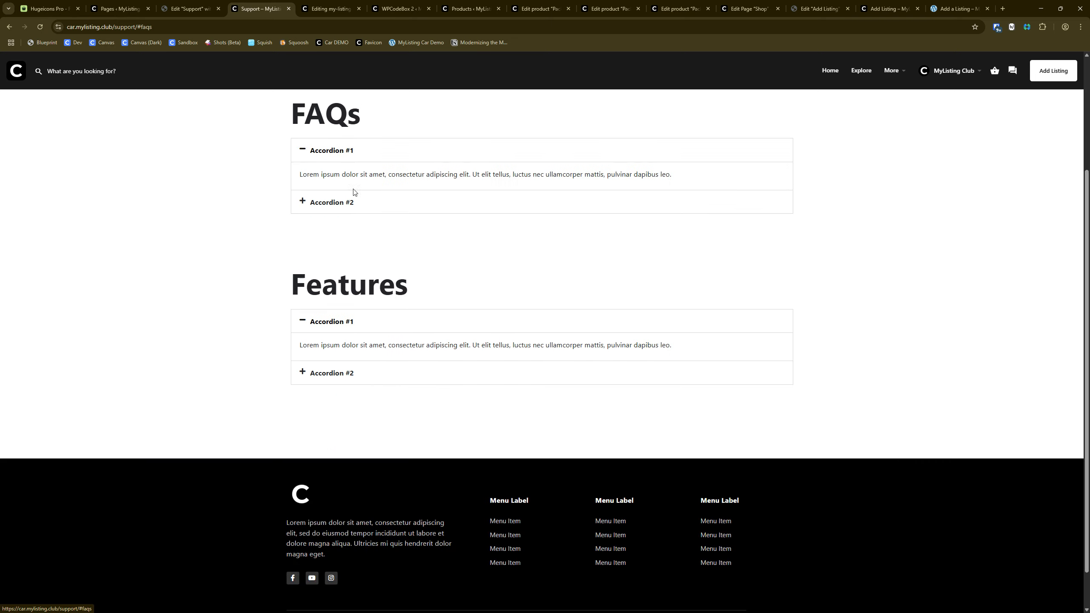
scroll(402, 360, up, 3)
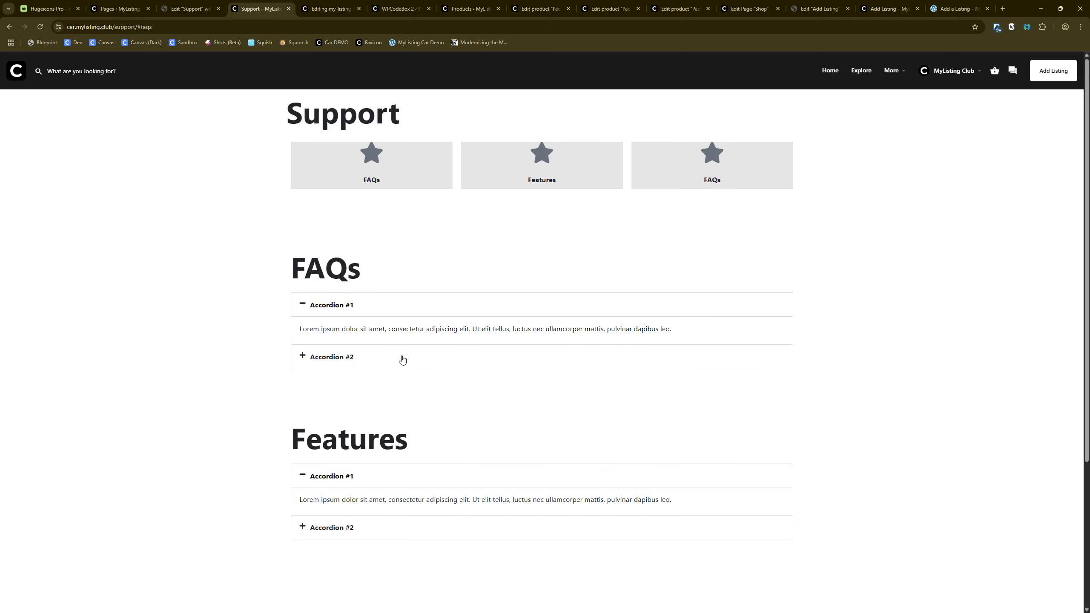
click(543, 173)
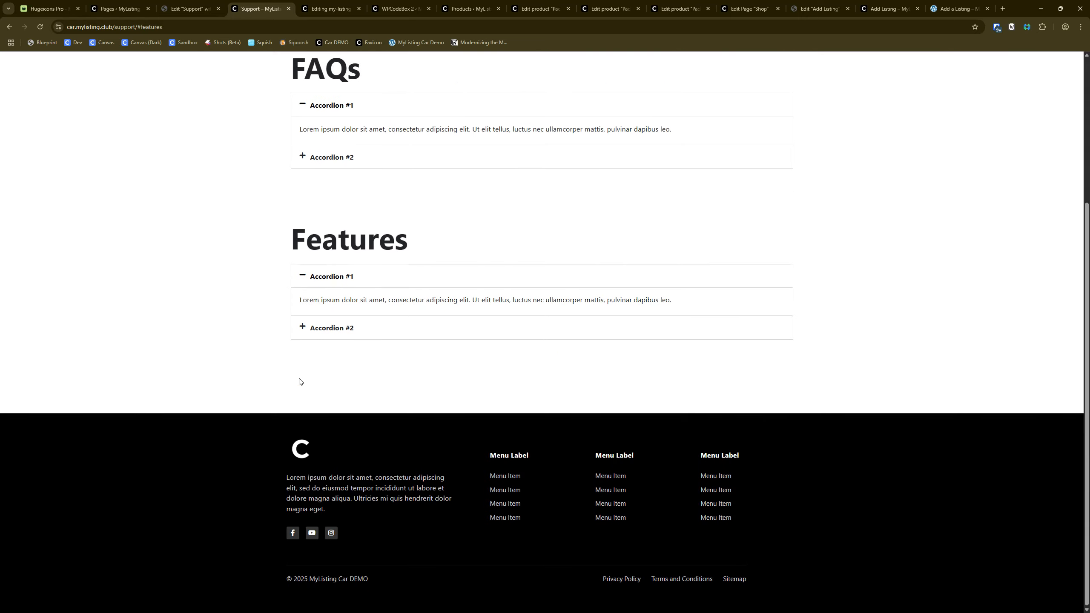
scroll(439, 351, up, 4)
click(537, 171)
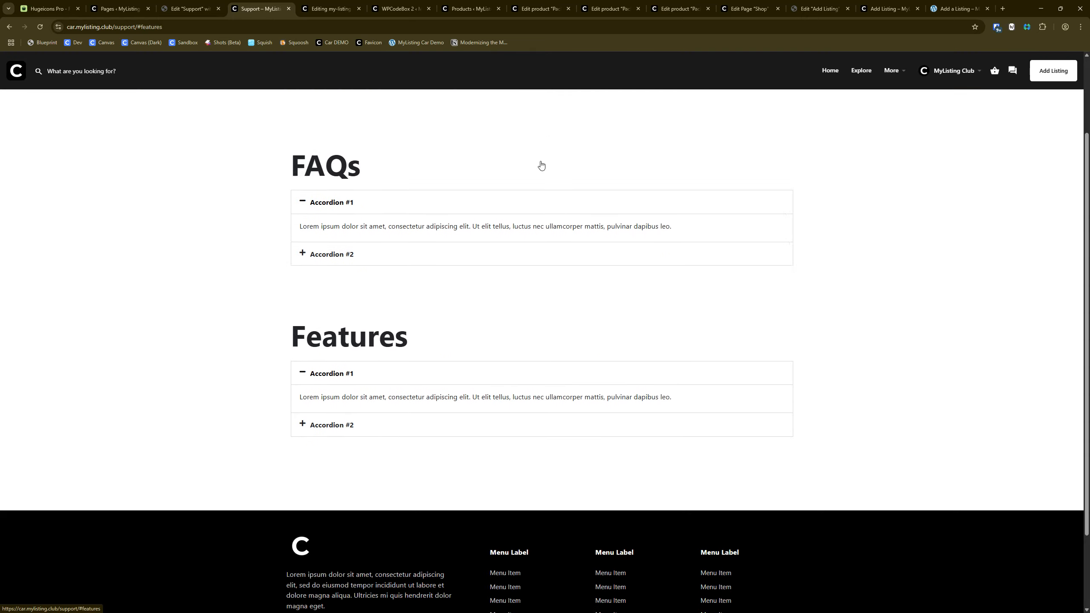
scroll(482, 287, up, 4)
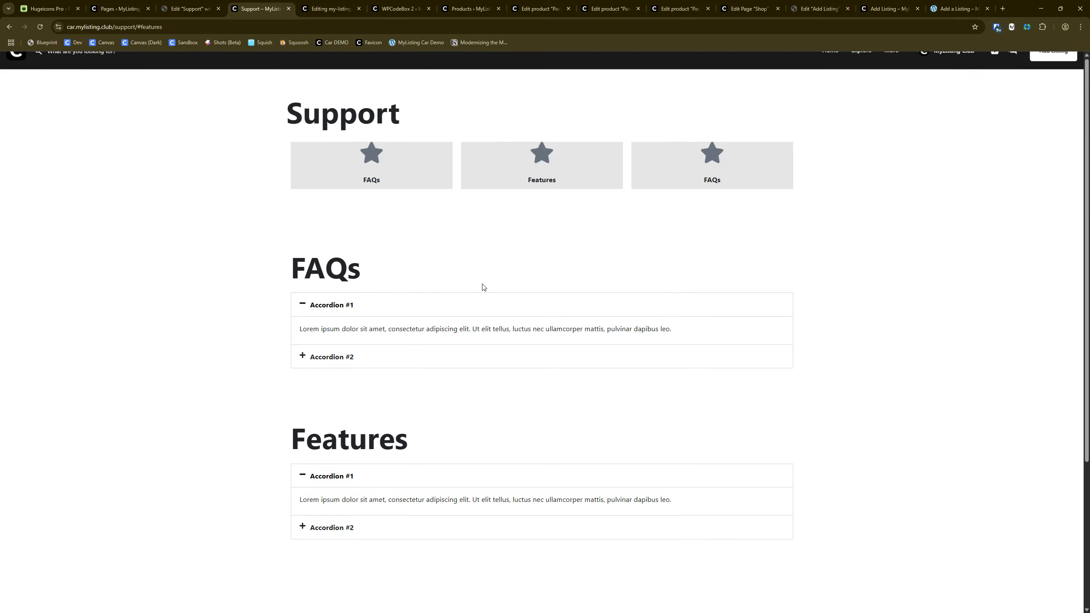
Reload the Add Listing page and open Package 1's Plan Features link in a new tab to check its destination
click(807, 3)
click(874, 3)
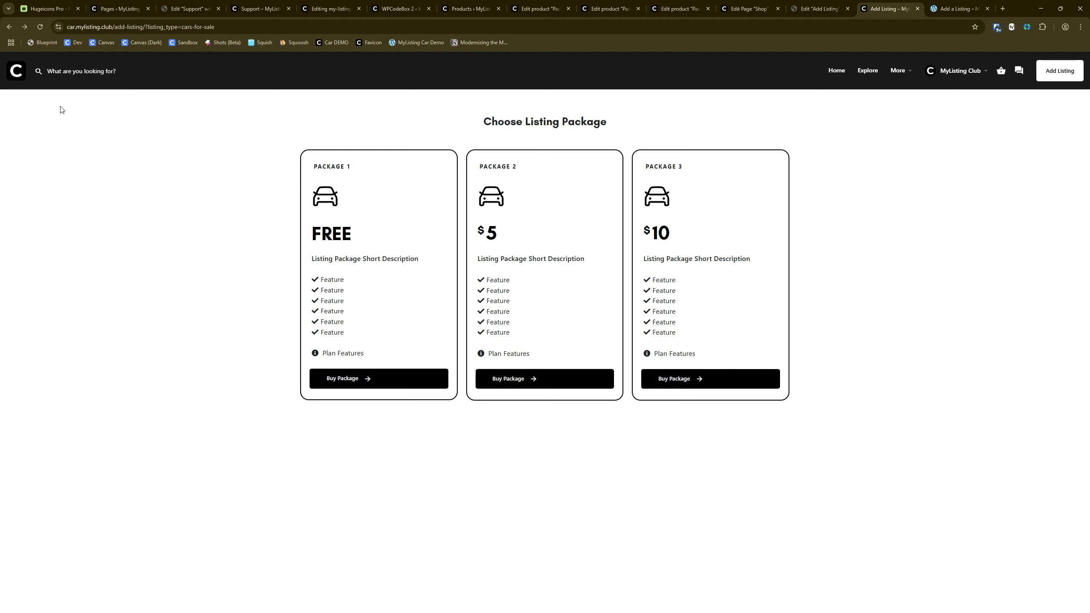
click(38, 28)
key(ctrl)
key(ctrl)
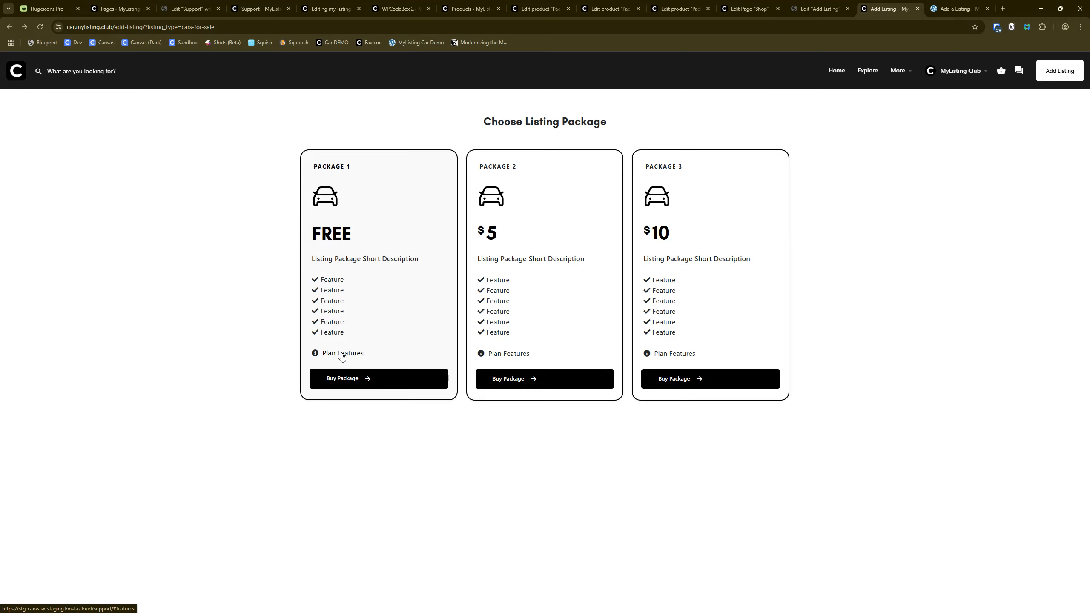
click(342, 355)
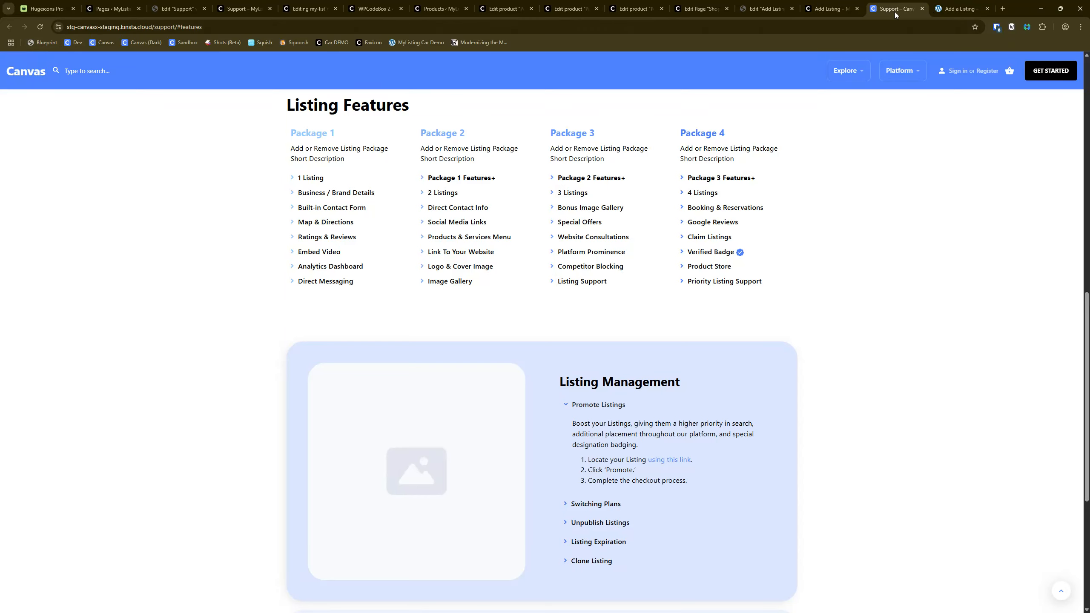
click(922, 9)
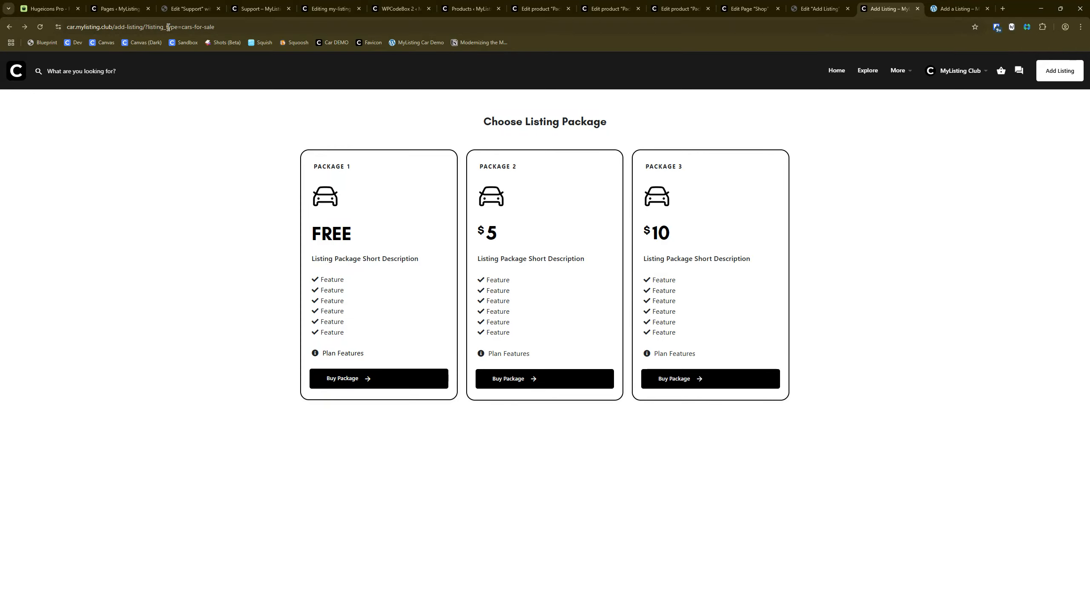
drag(112, 27, 9, 27)
right_click(80, 26)
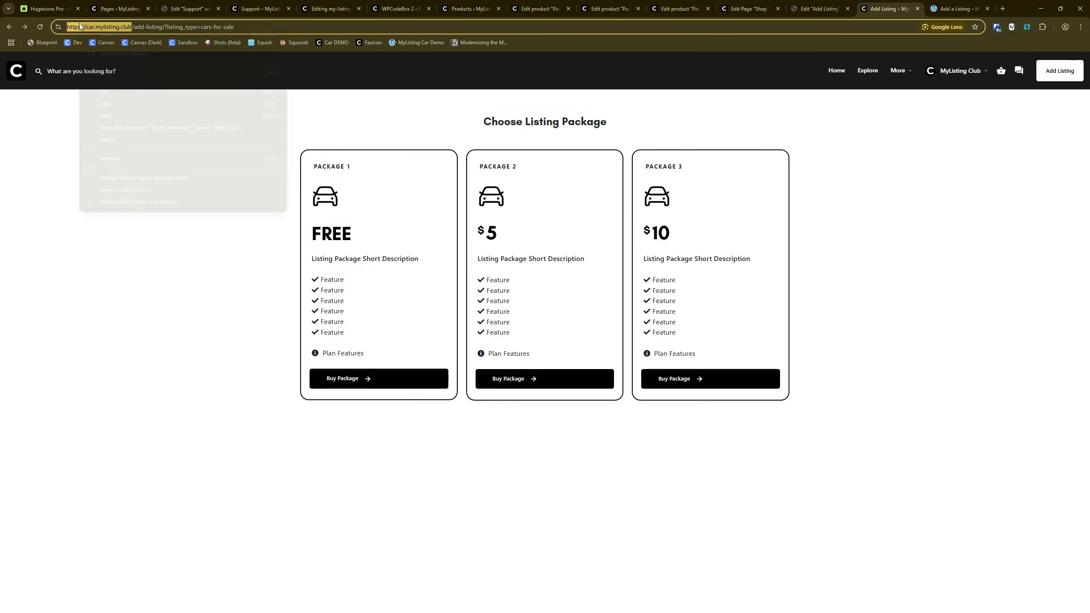
click(106, 103)
click(362, 4)
click(399, 9)
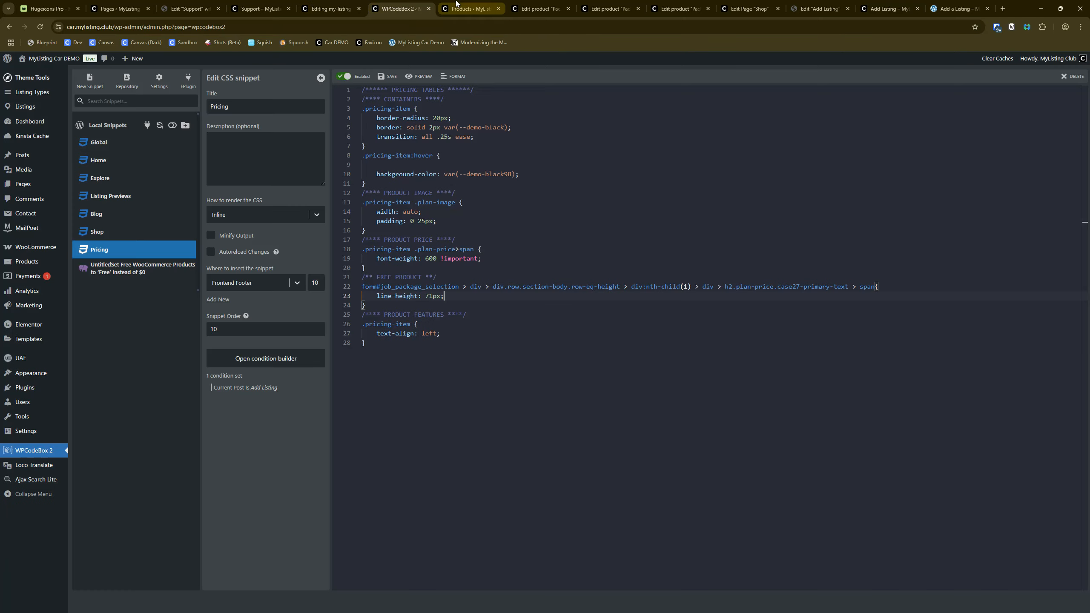
click(470, 8)
click(522, 6)
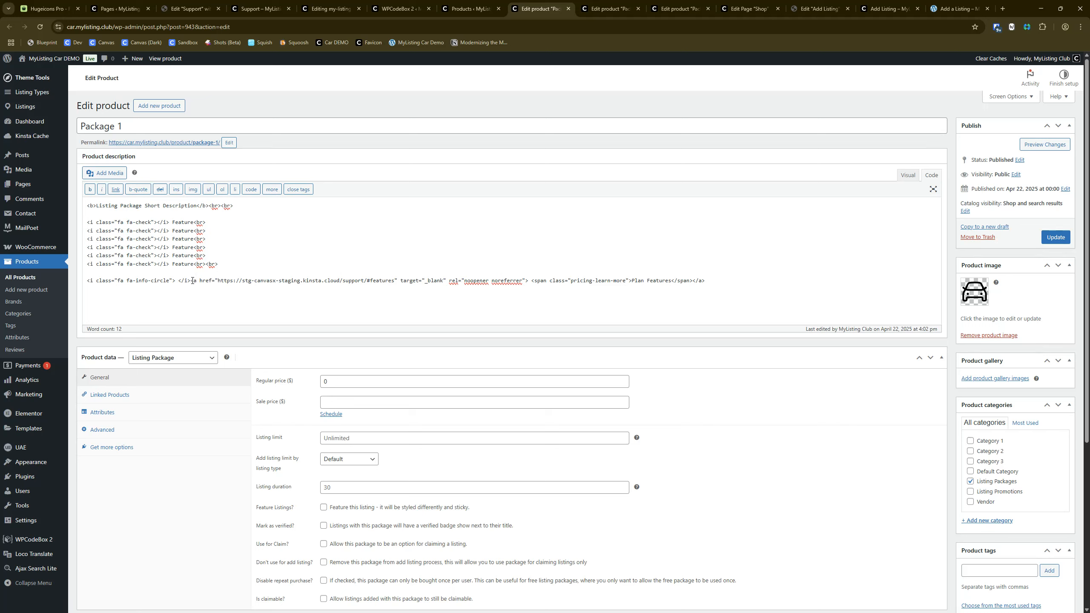
drag(218, 280, 242, 280)
key(ctrl+v)
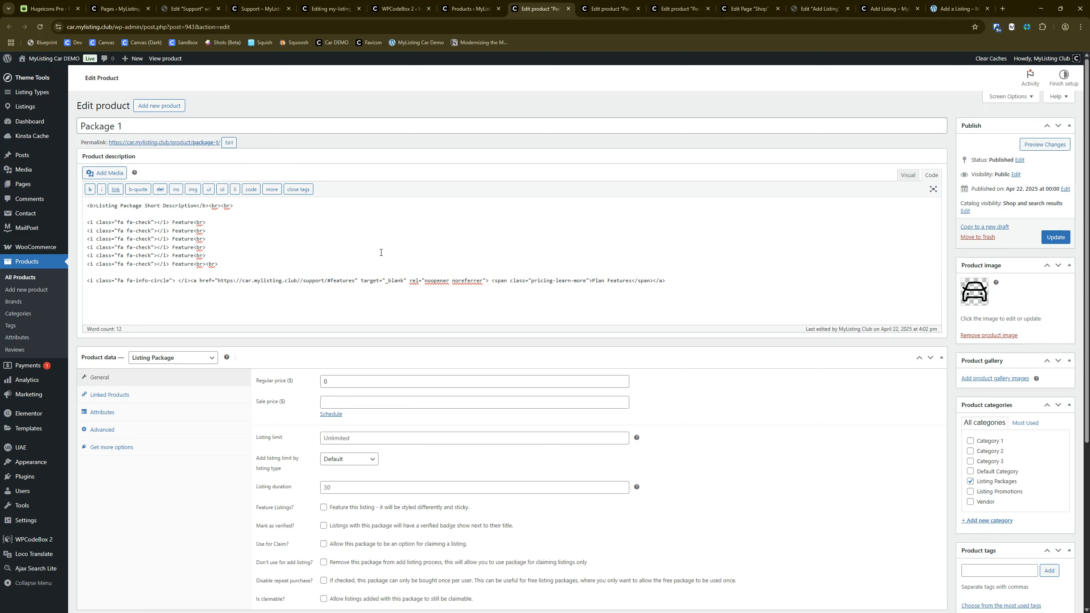
key(BackSpace)
triple_click(367, 280)
key(ctrl+c)
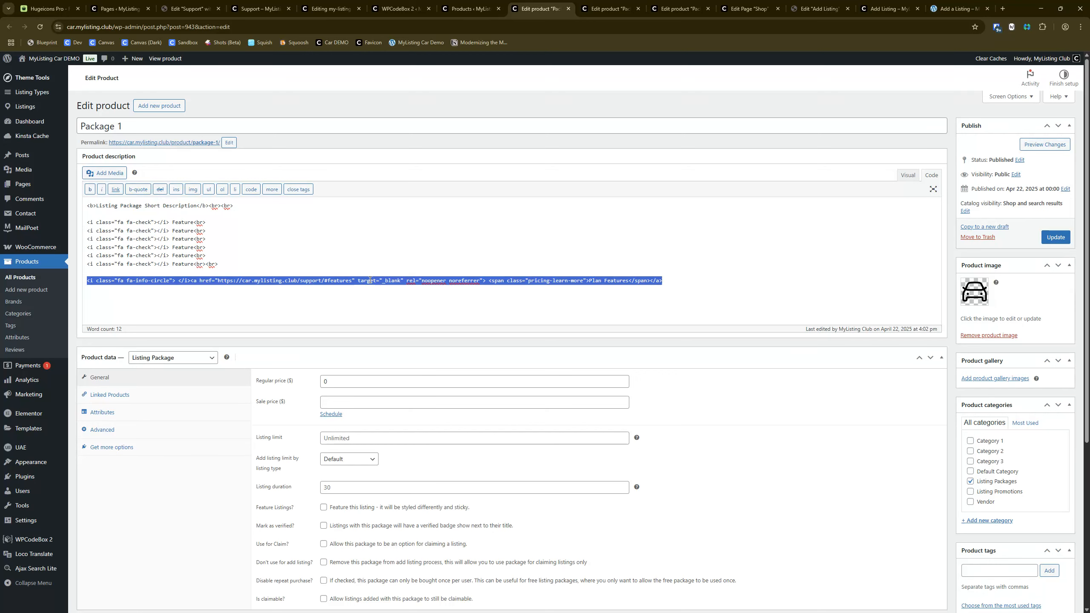
click(1055, 237)
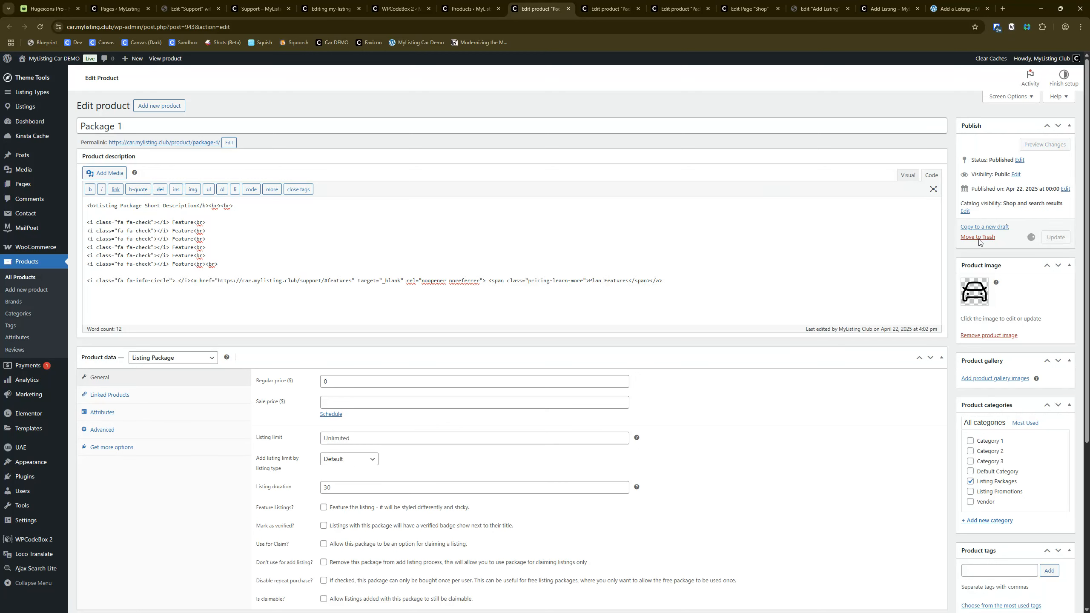
Replace Package 2's Plan Features line with the copied car.mylisting.club link code and update the product
key(ctrl+Tab)
double_click(376, 280)
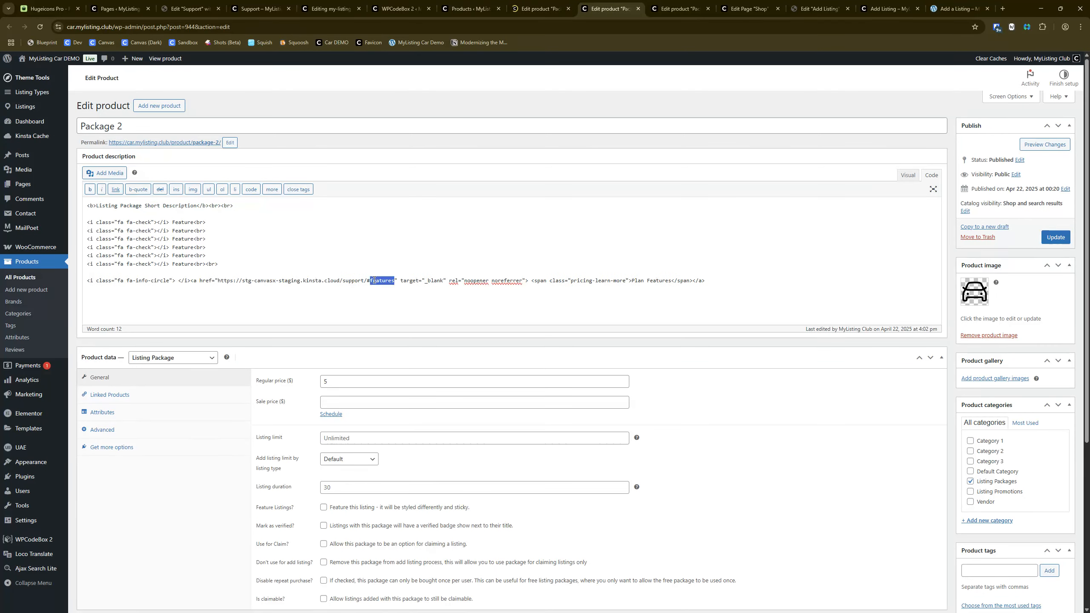
triple_click(375, 280)
key(ctrl+v)
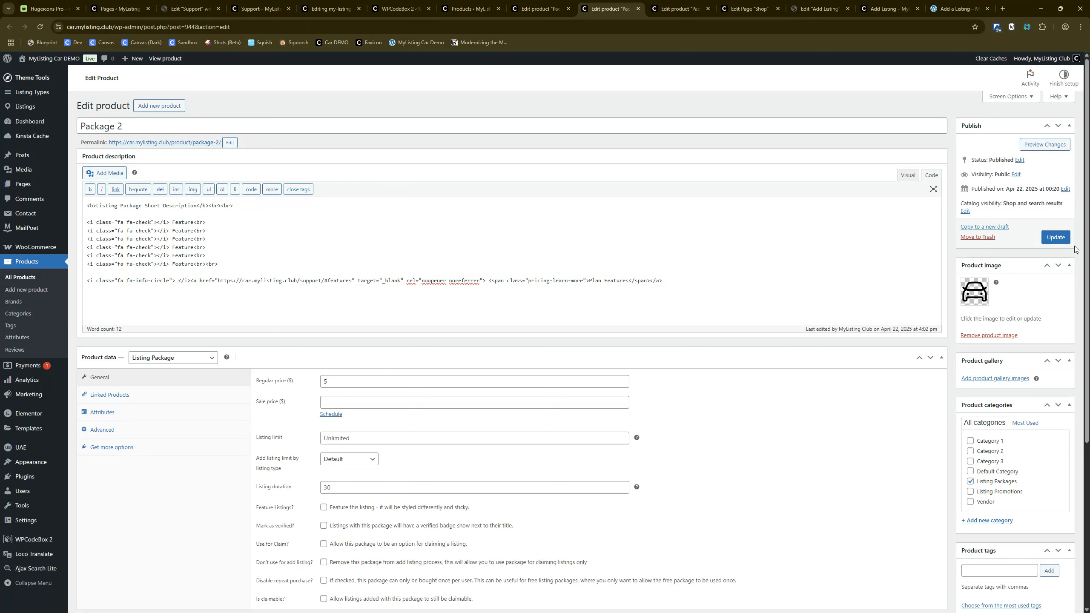
click(1056, 237)
Replace Package 3's Plan Features line with the copied link code and update the product
key(ctrl+Tab)
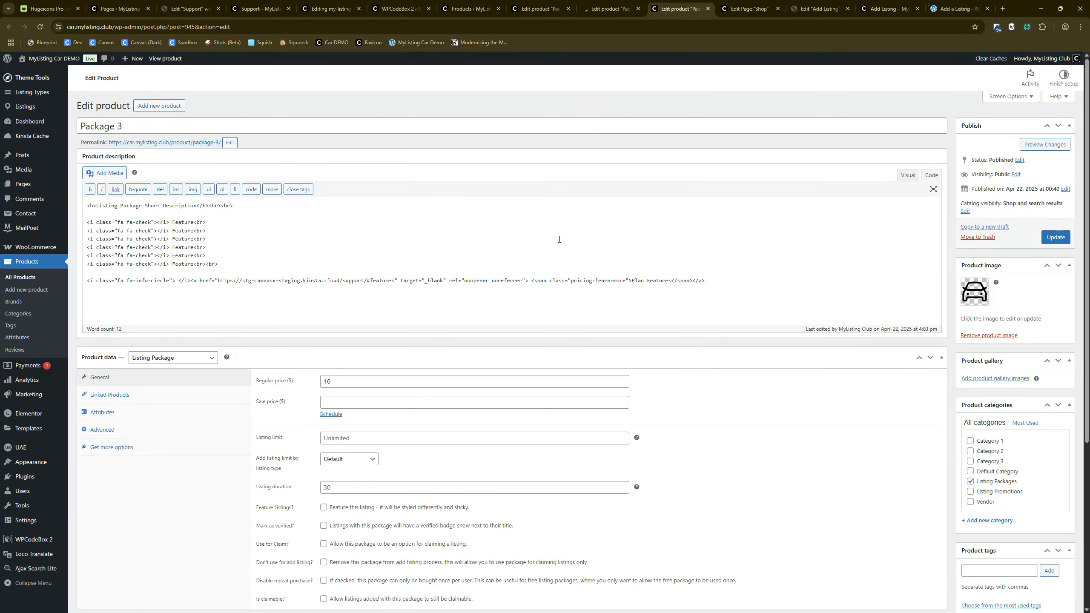
triple_click(568, 282)
key(ctrl+v)
click(1056, 237)
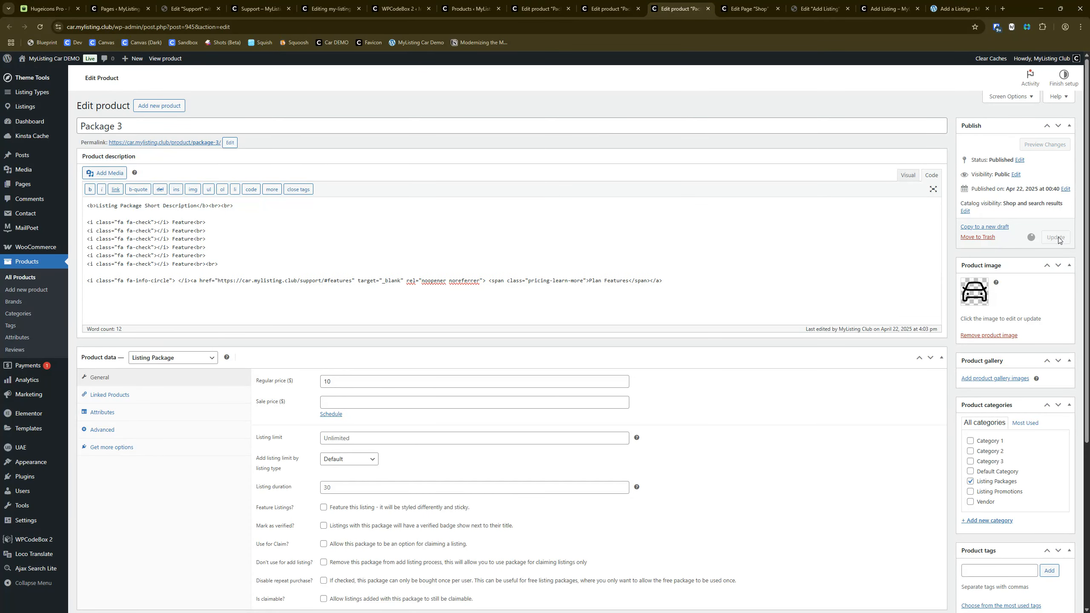
Reload the Add Listing page, test Package 1's Plan Features link, compare it with the Support page, and close the Support page
click(890, 6)
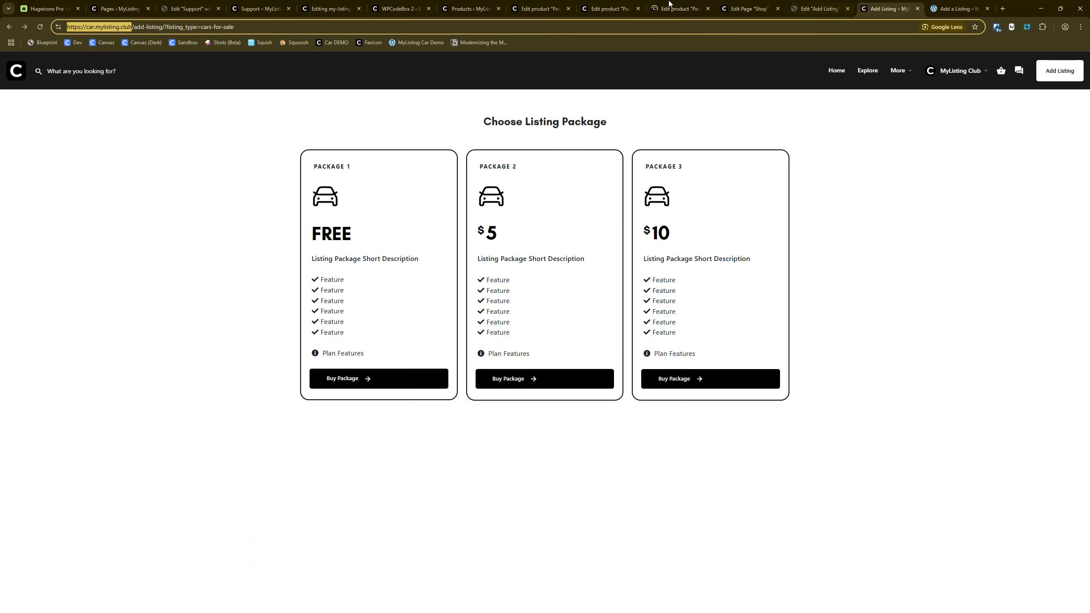
click(41, 28)
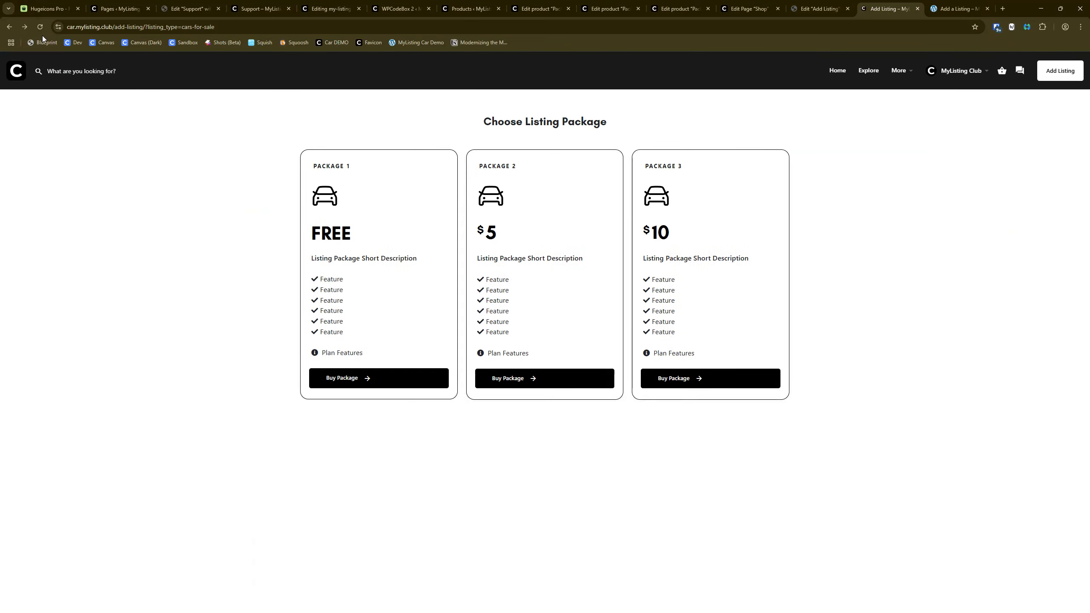
click(341, 353)
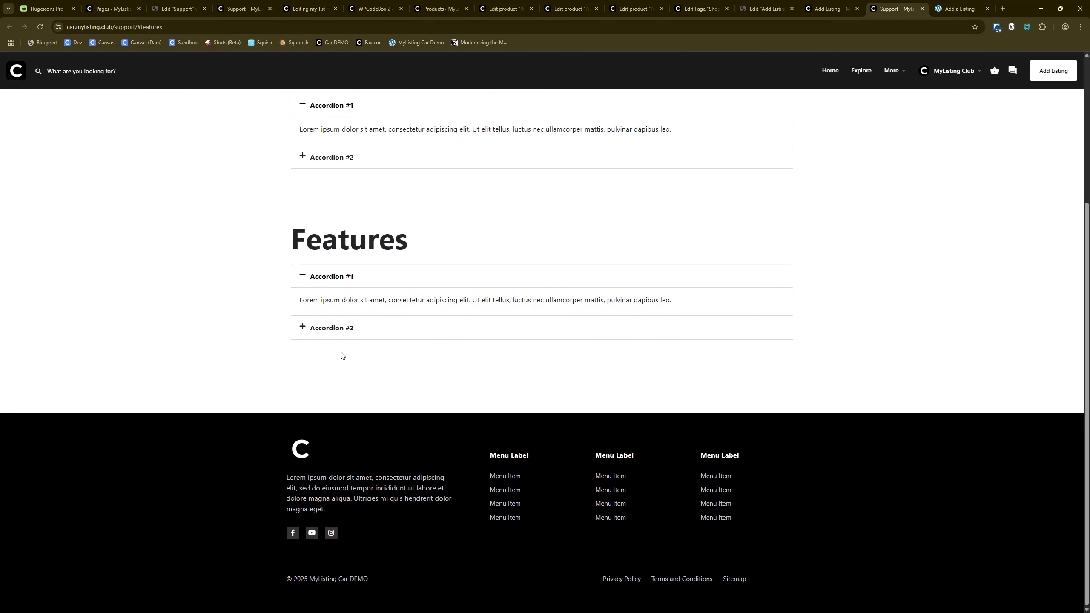
scroll(498, 341, up, 3)
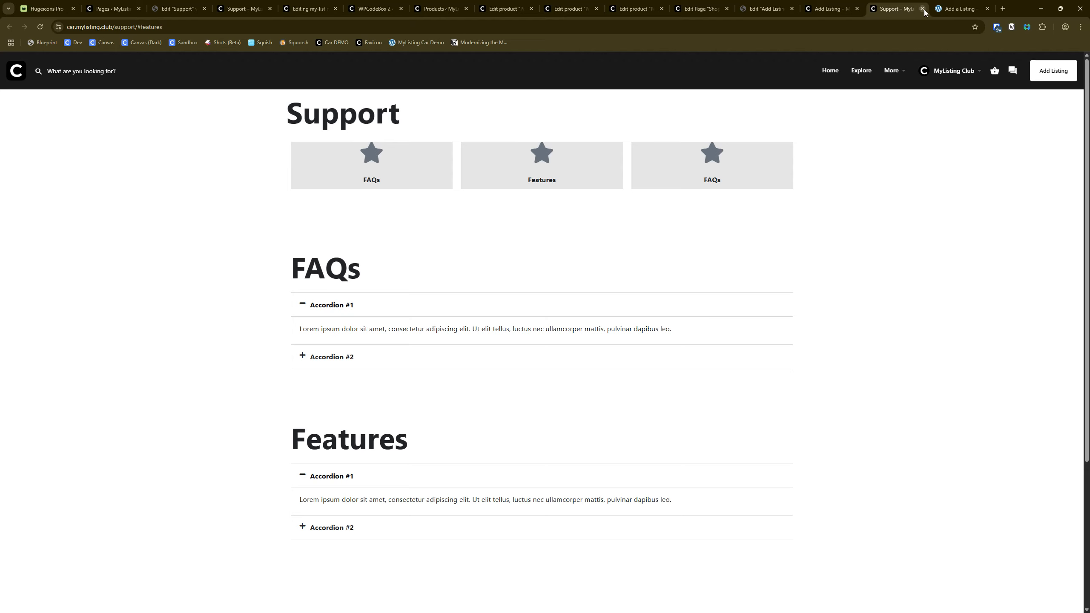
click(831, 9)
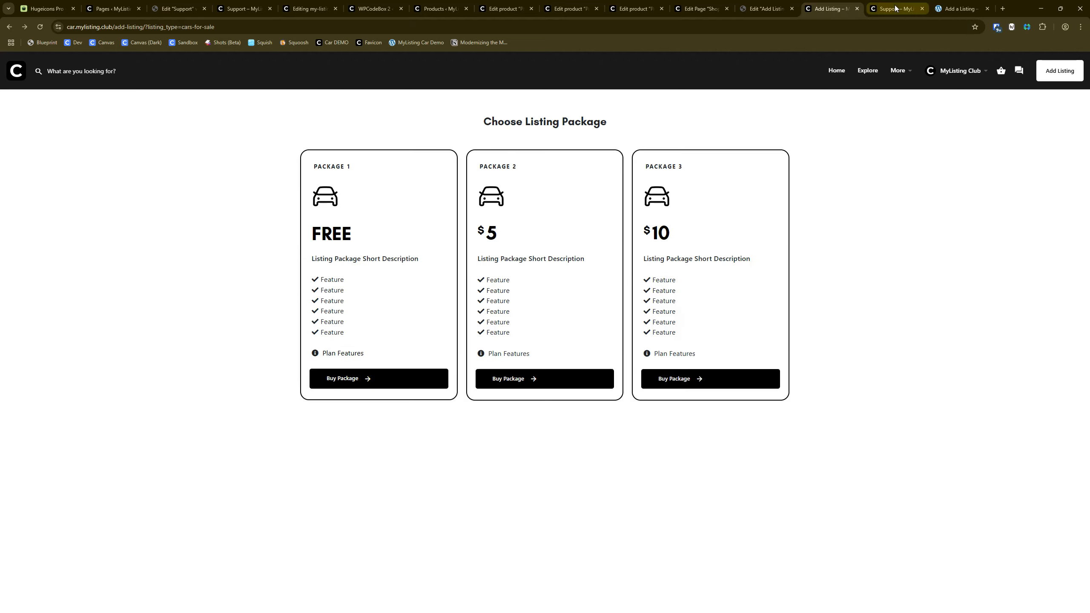
click(895, 9)
click(834, 7)
click(894, 9)
click(852, 9)
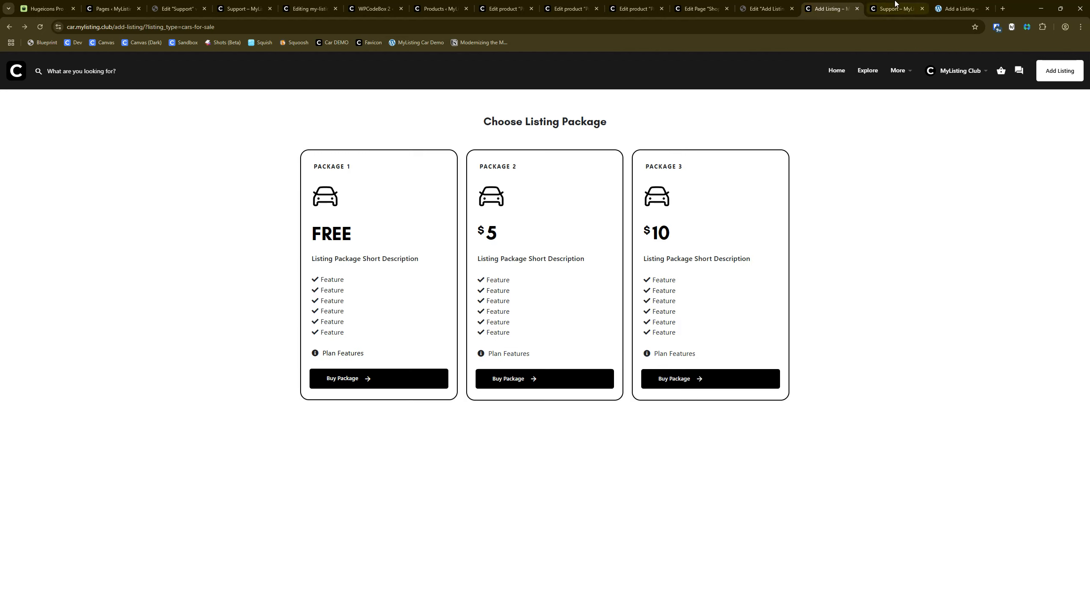
click(910, 8)
click(922, 9)
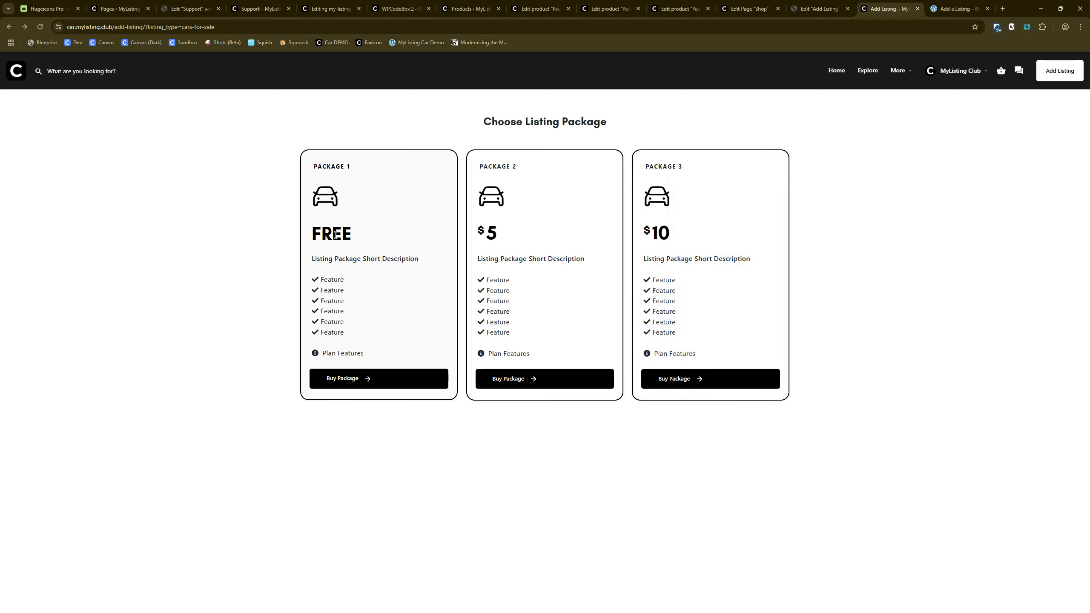
key(ctrl)
key(ctrl)
key(ctrl)
key(ctrl)
key(ctrl)
key(ctrl)
key(ctrl)
key(ctrl)
Review the saved descriptions of Packages 1, 2 and 3 and the package cards on the Add Listing page
click(531, 7)
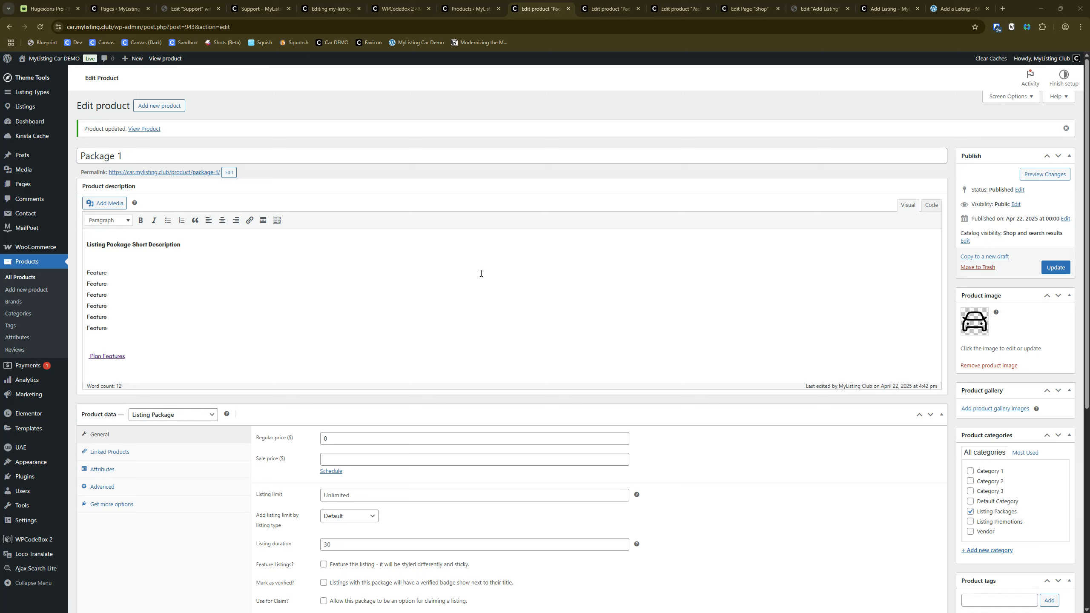
click(609, 8)
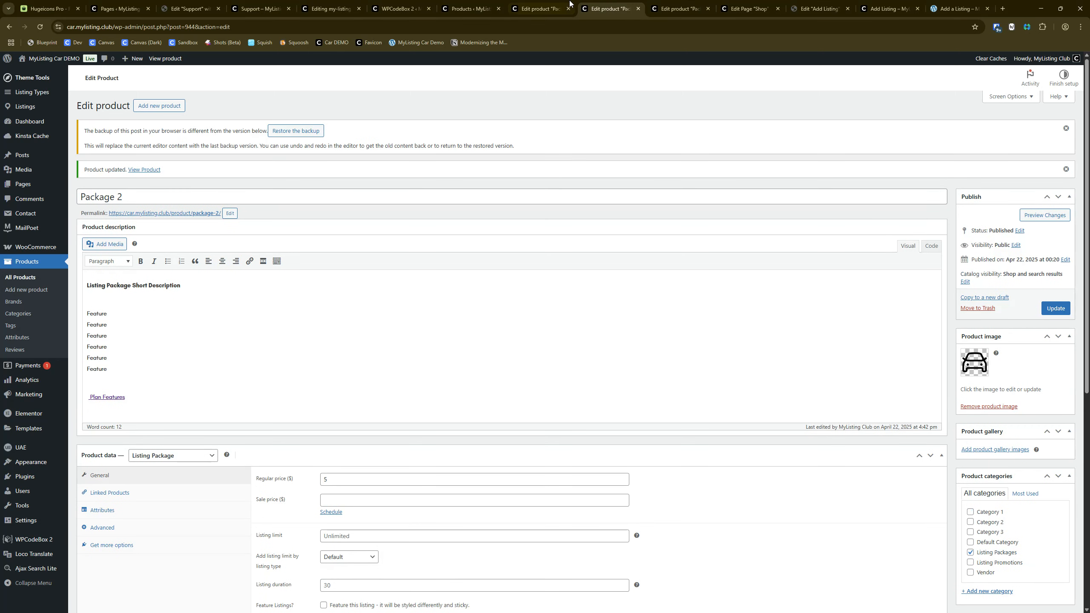
click(541, 8)
click(692, 6)
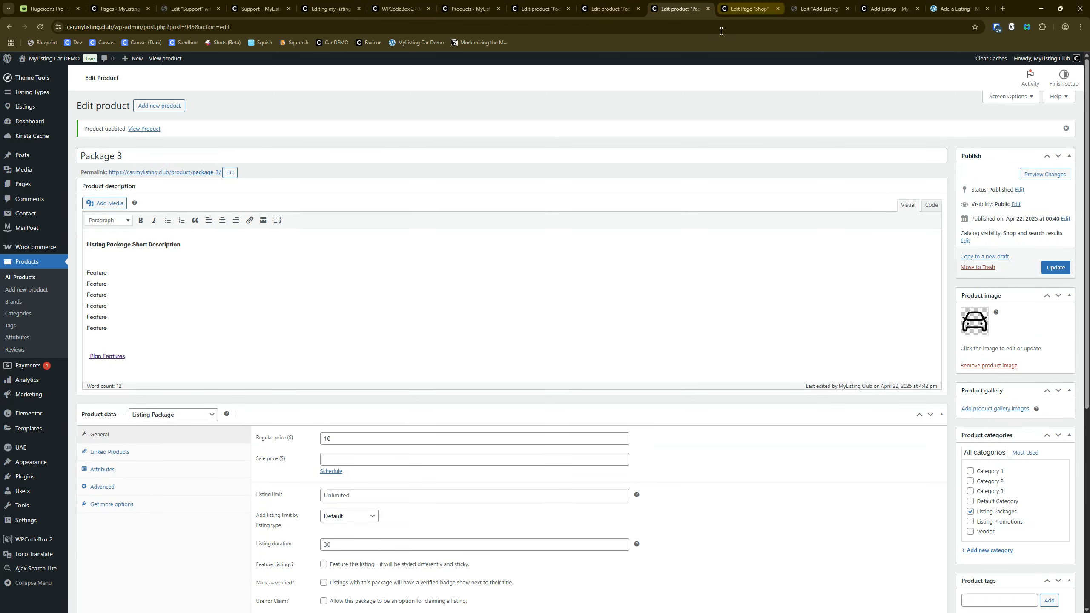
click(887, 4)
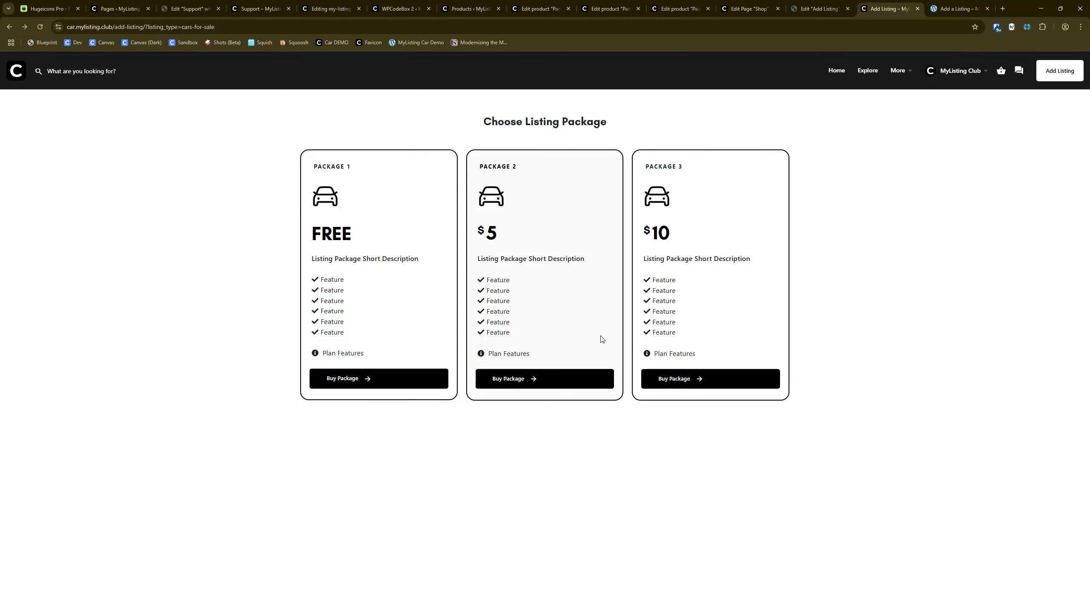
click(470, 9)
click(401, 8)
Toggle Package 1's description between Code and Visual modes to check its line-break tags, and reload the editor without saving
click(555, 5)
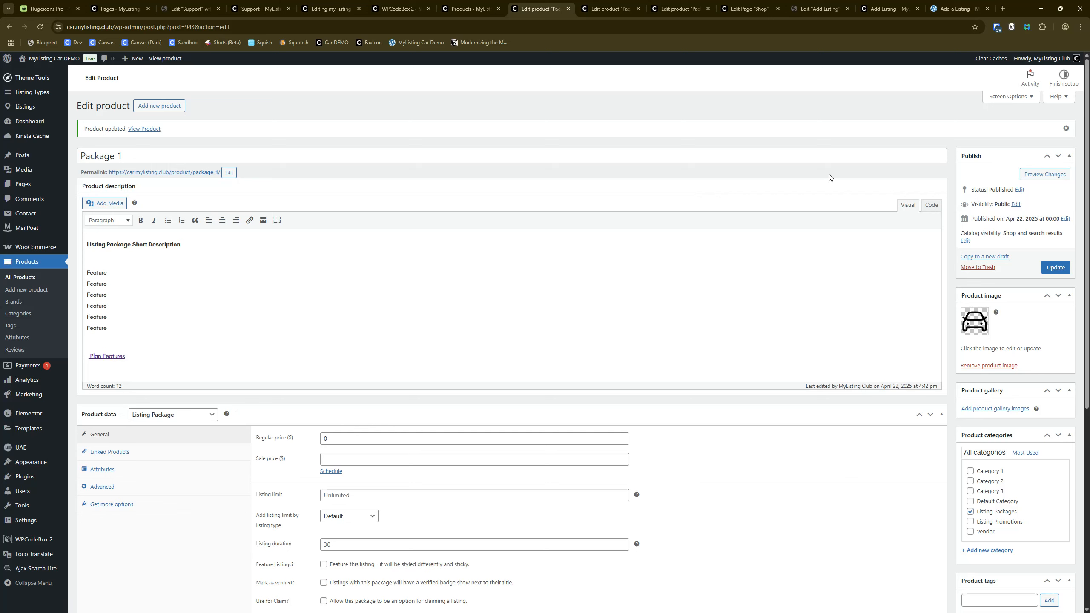
click(931, 206)
click(906, 209)
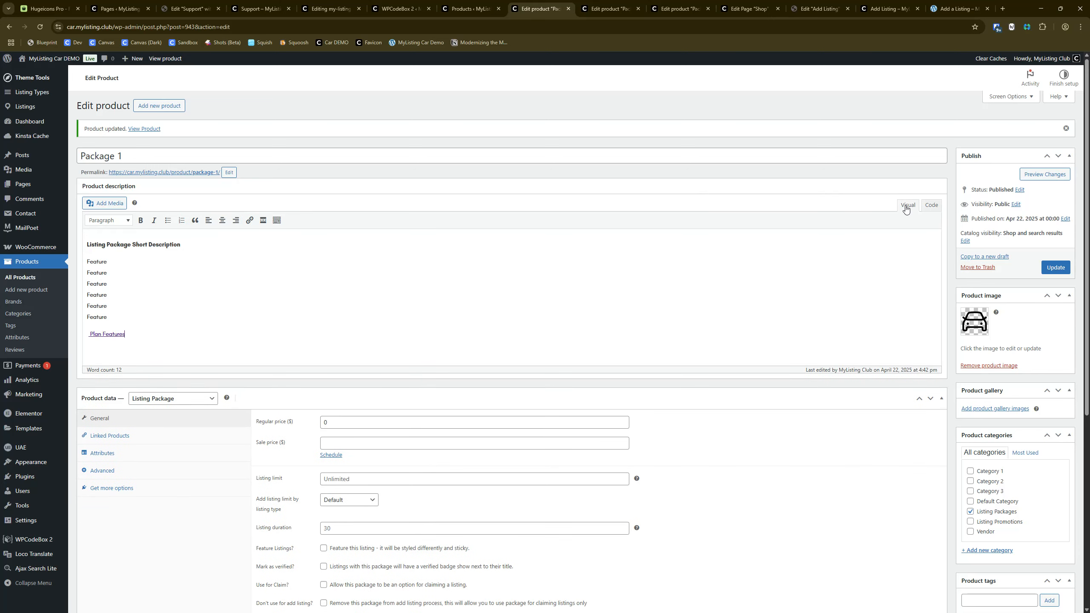
click(931, 206)
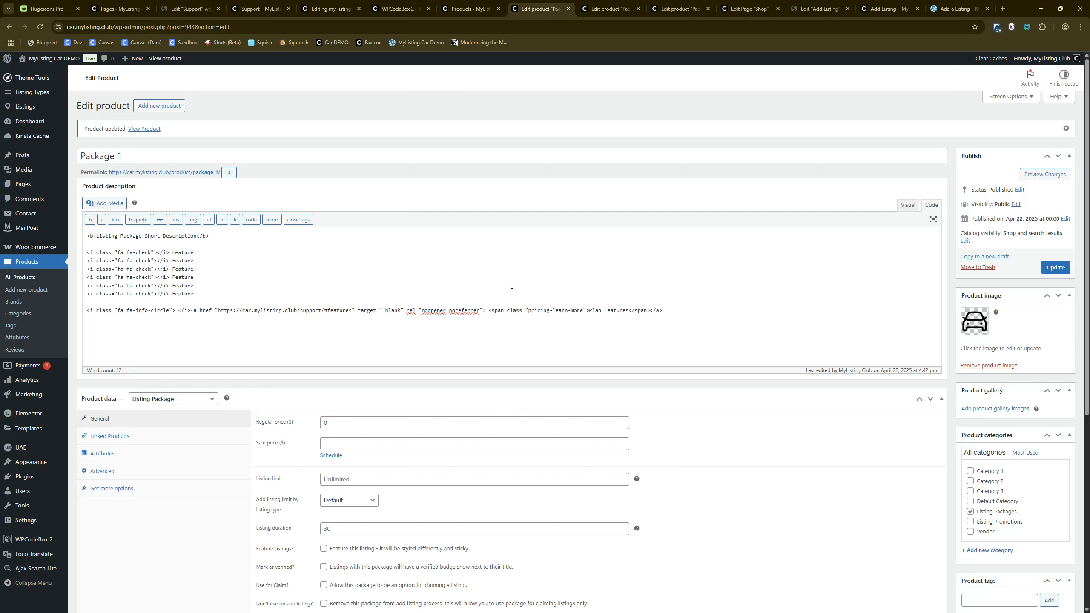
click(40, 27)
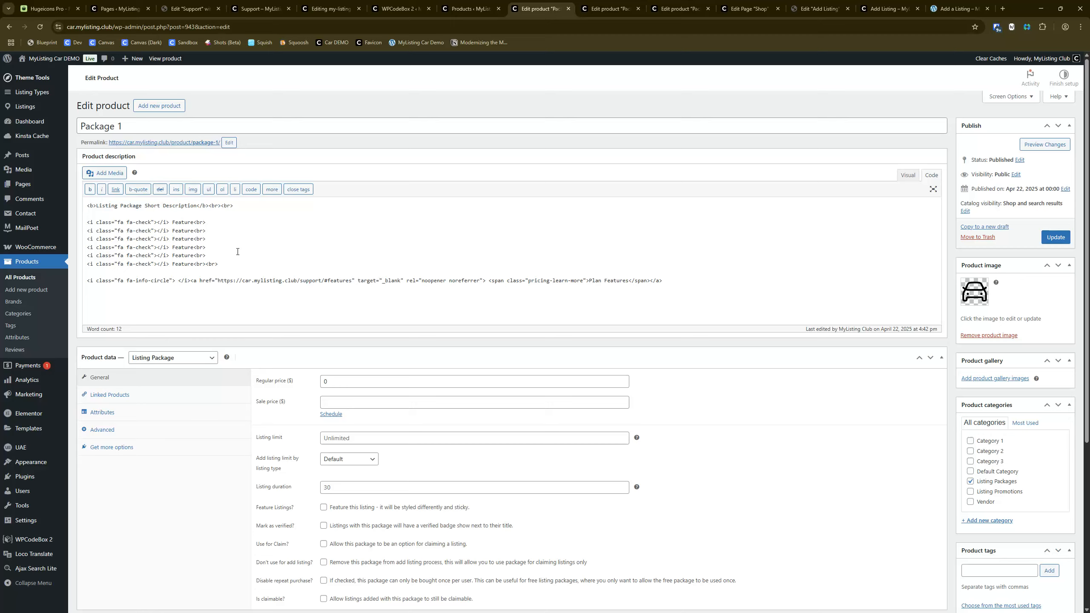
key(ctrl)
key(ctrl)
key(ctrl)
key(ctrl)
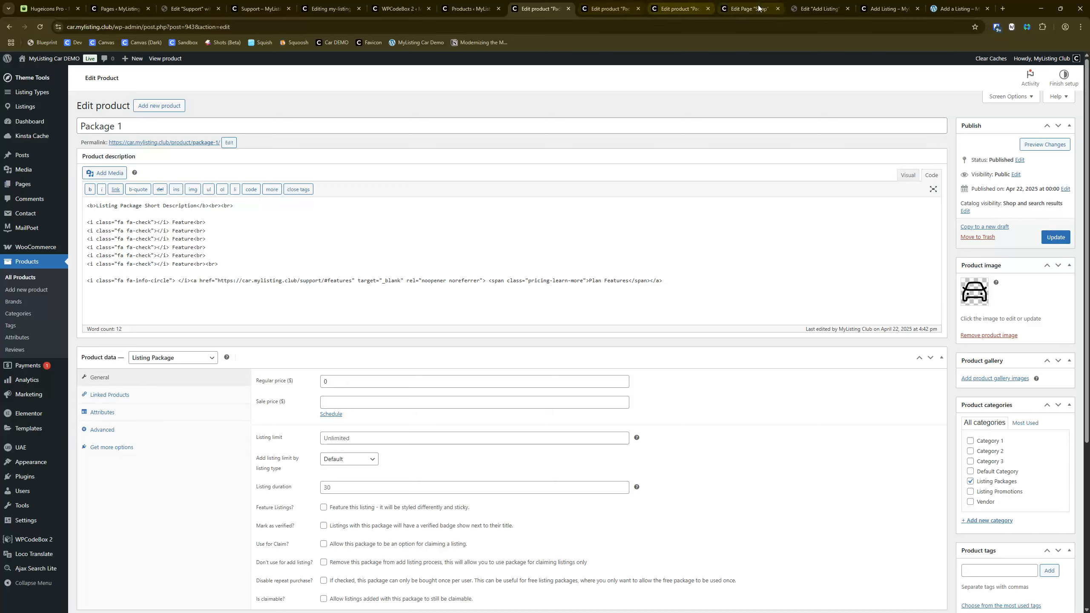
Compare Package 1's description code with its Add Listing card, examining the short description, feature lines and Plan Features link
click(811, 9)
click(861, 9)
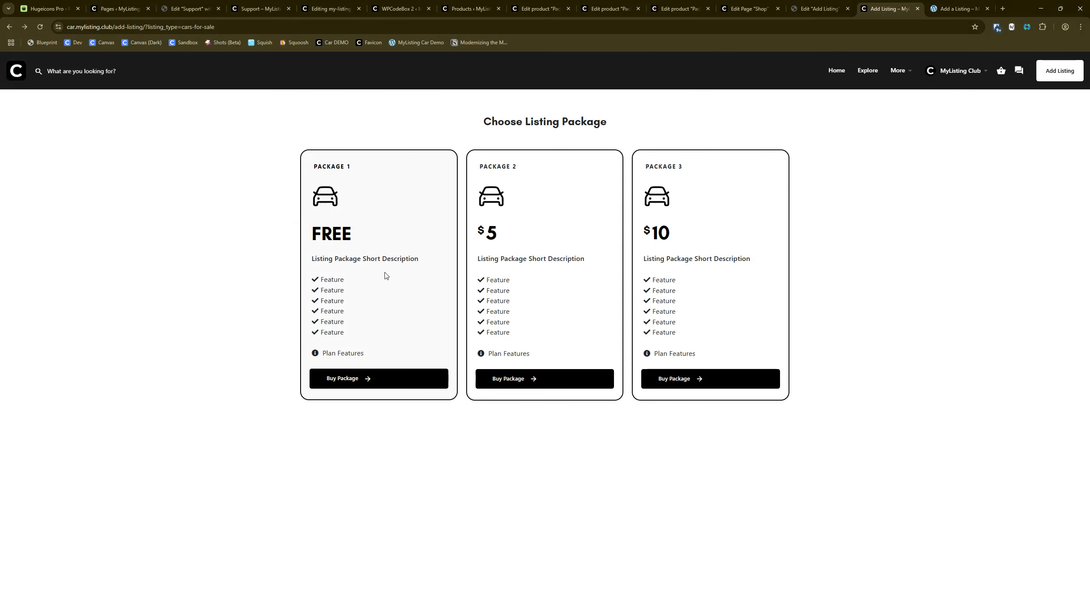
click(544, 9)
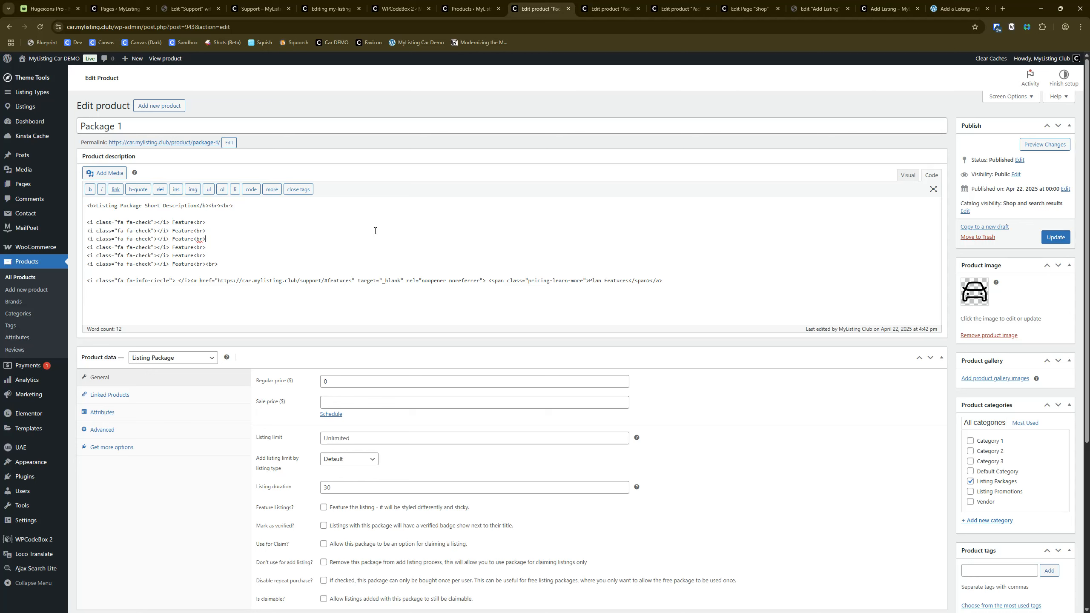
drag(249, 206, 87, 203)
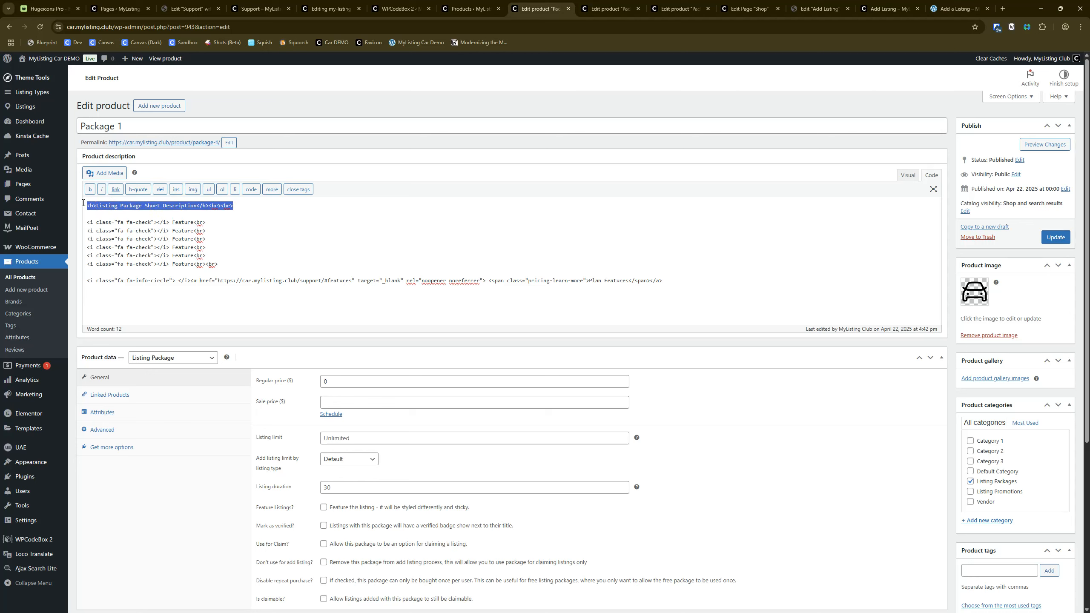
click(258, 235)
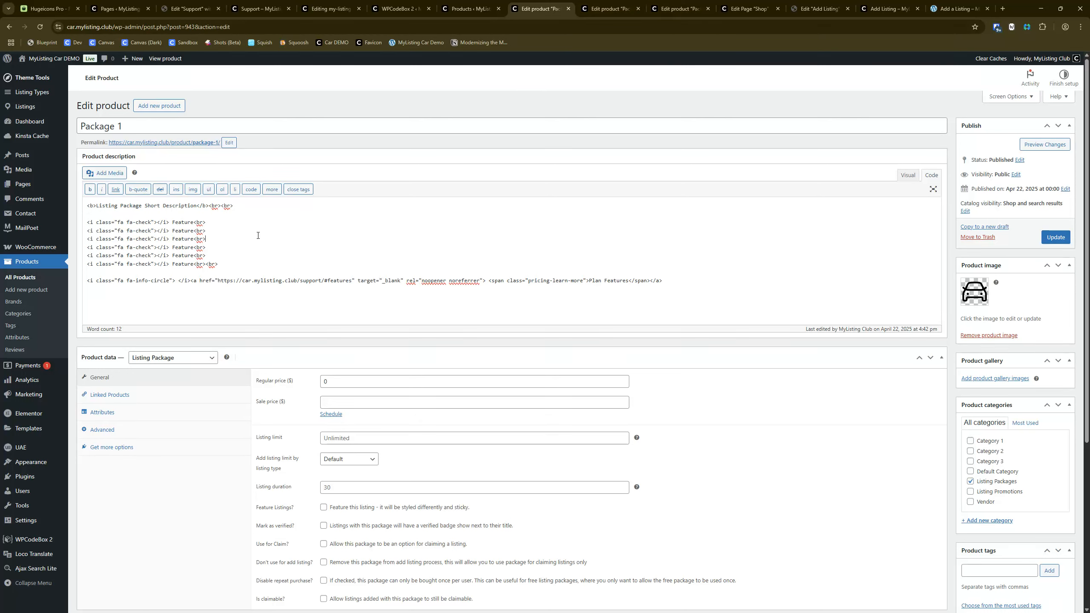
drag(228, 264, 80, 226)
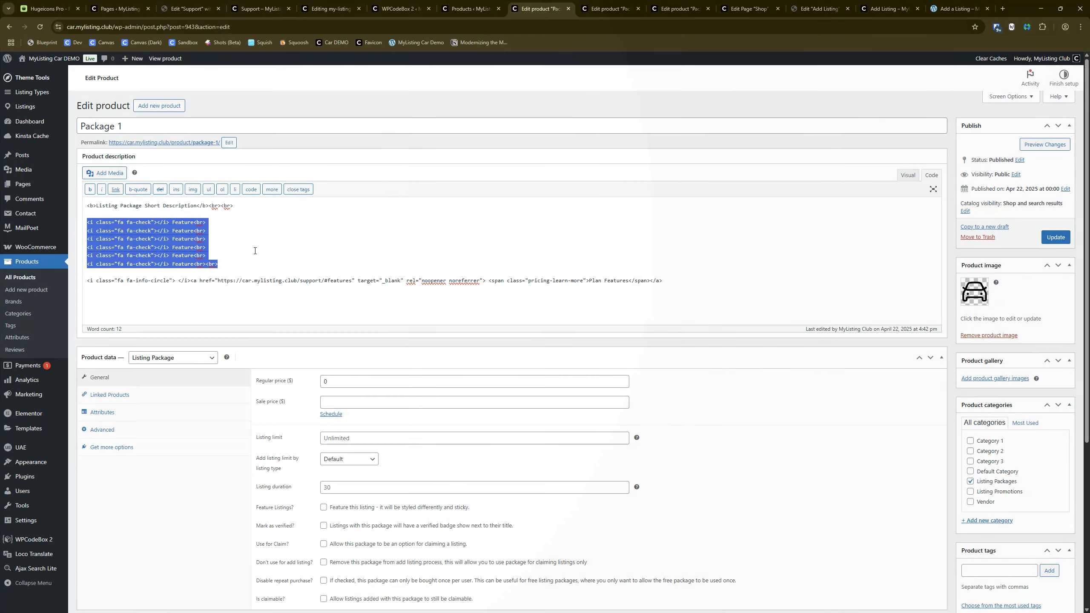
click(254, 248)
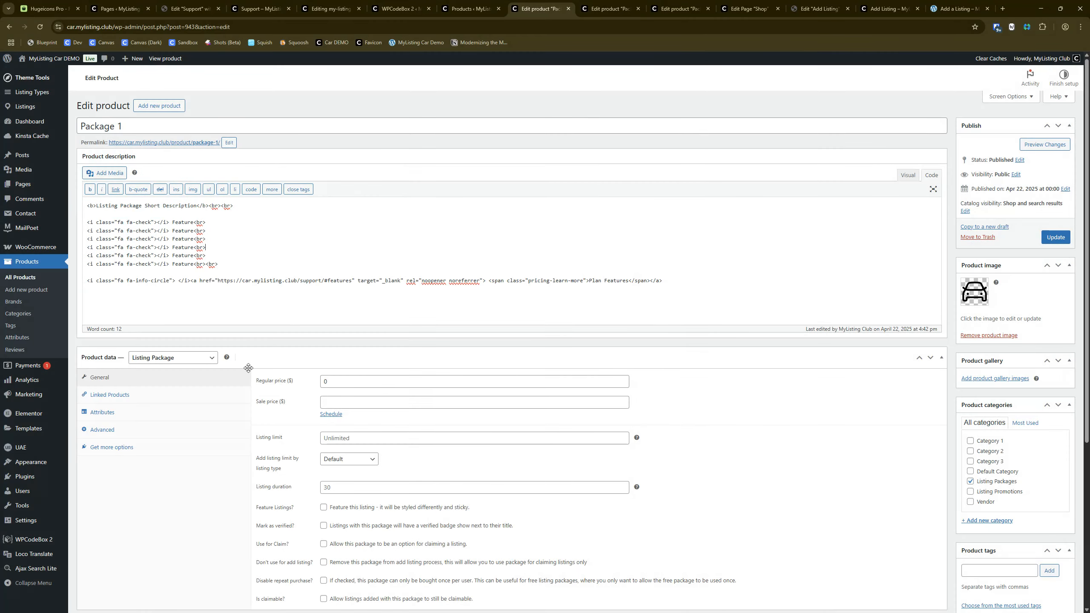
click(148, 281)
Test Package 1's Buy Package button on the Add Listing page, return to the package selection, and reveal the header's More submenu
click(749, 9)
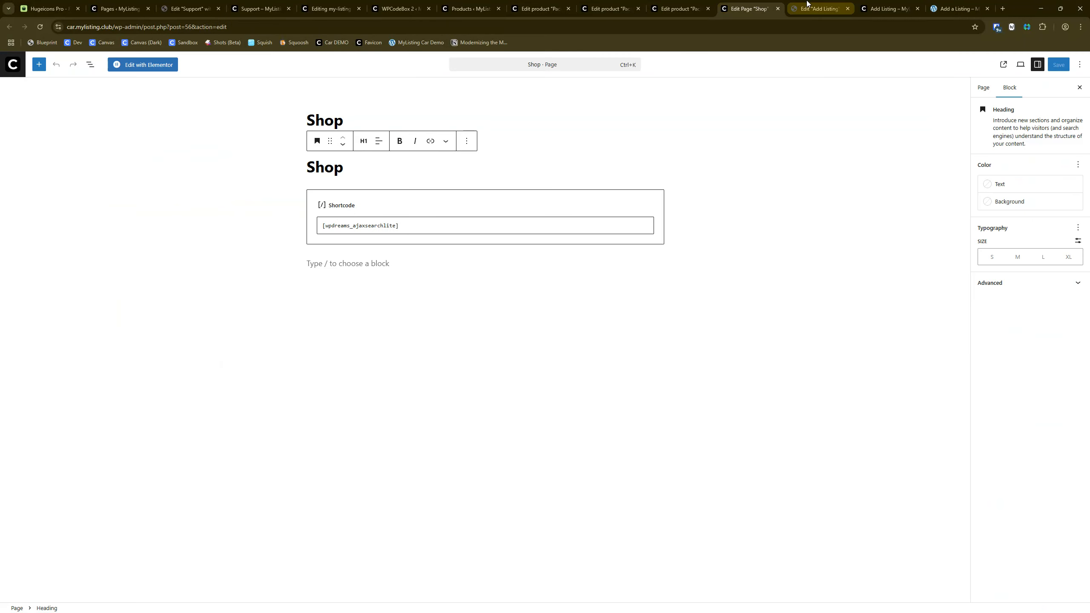
click(818, 8)
click(896, 6)
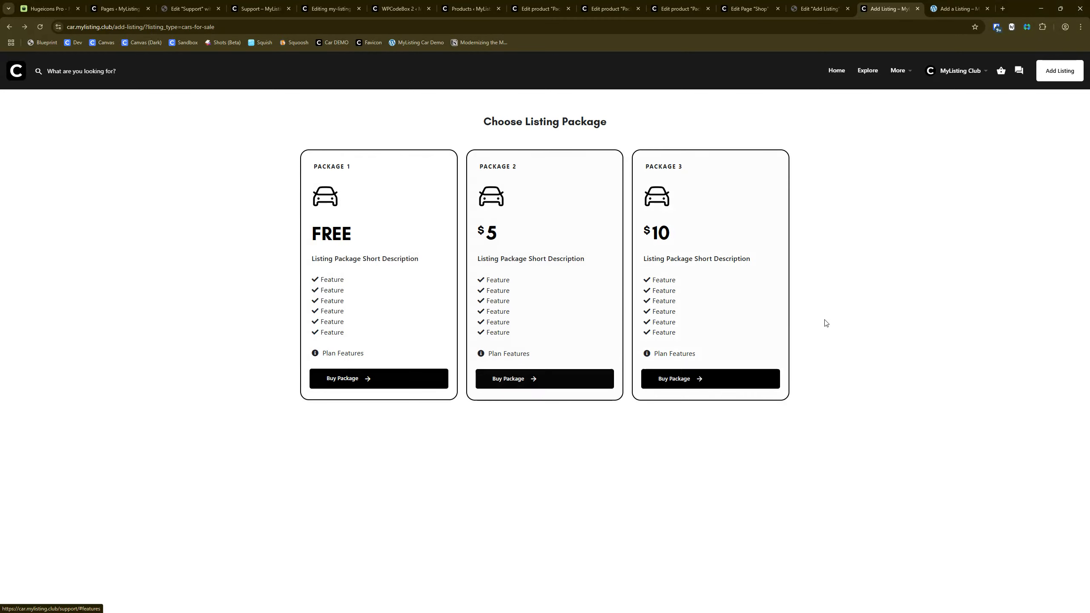
click(362, 380)
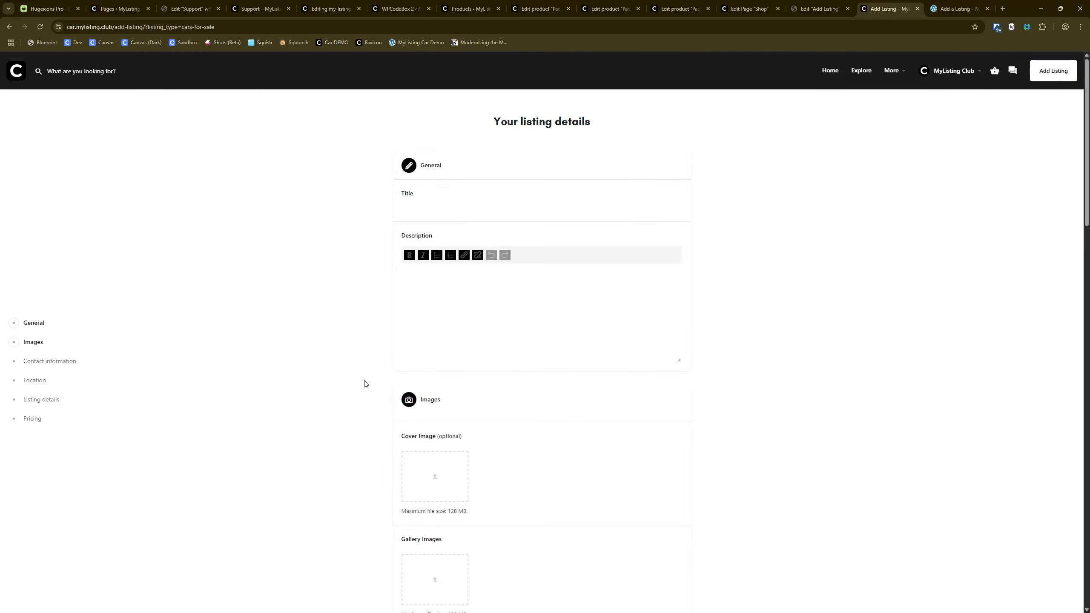
click(9, 26)
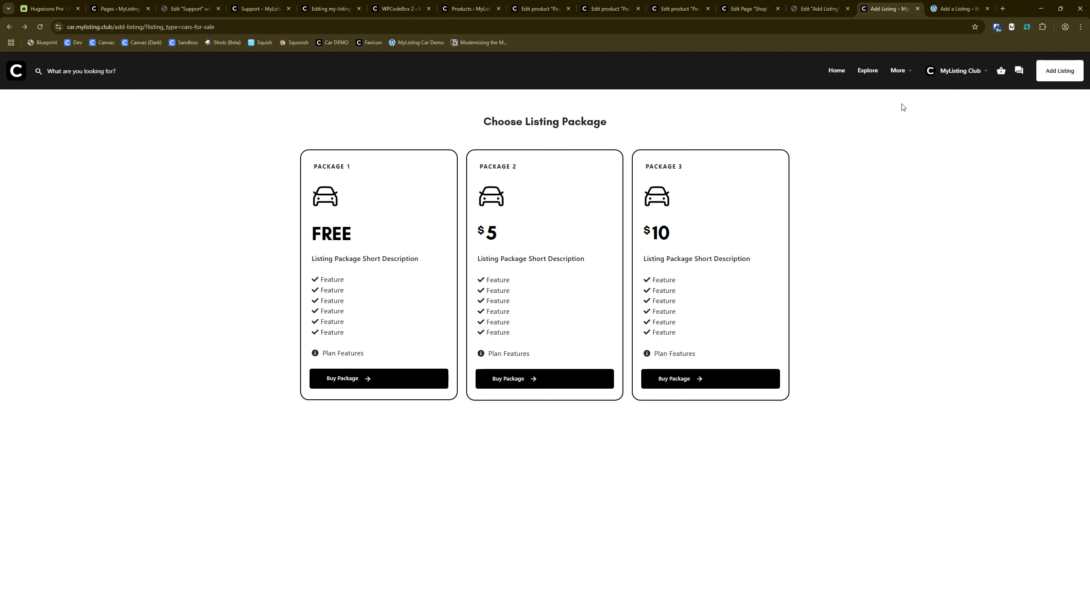
mouse_move(898, 75)
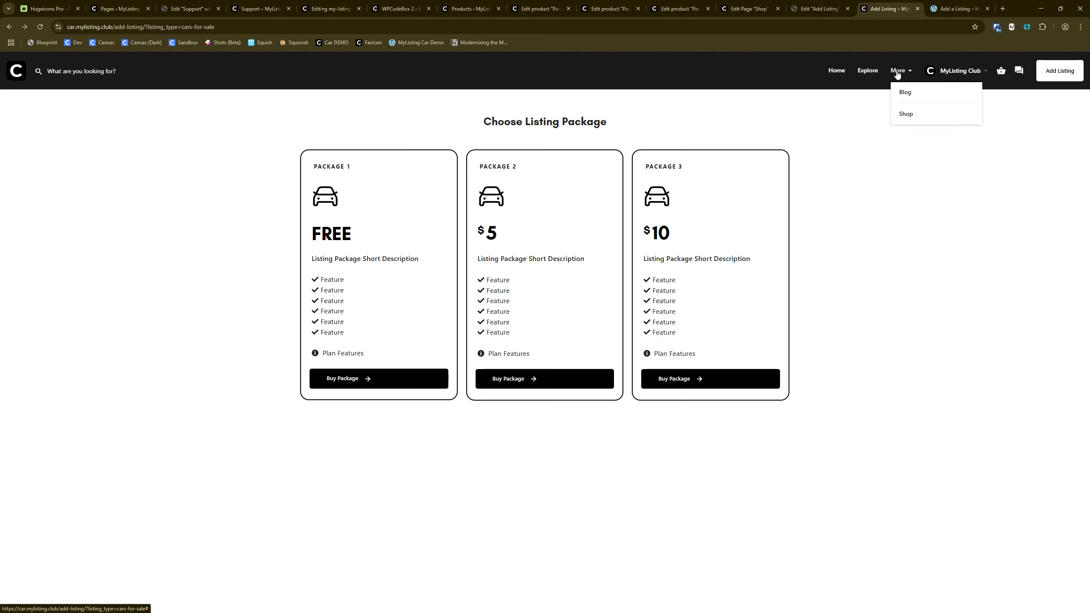